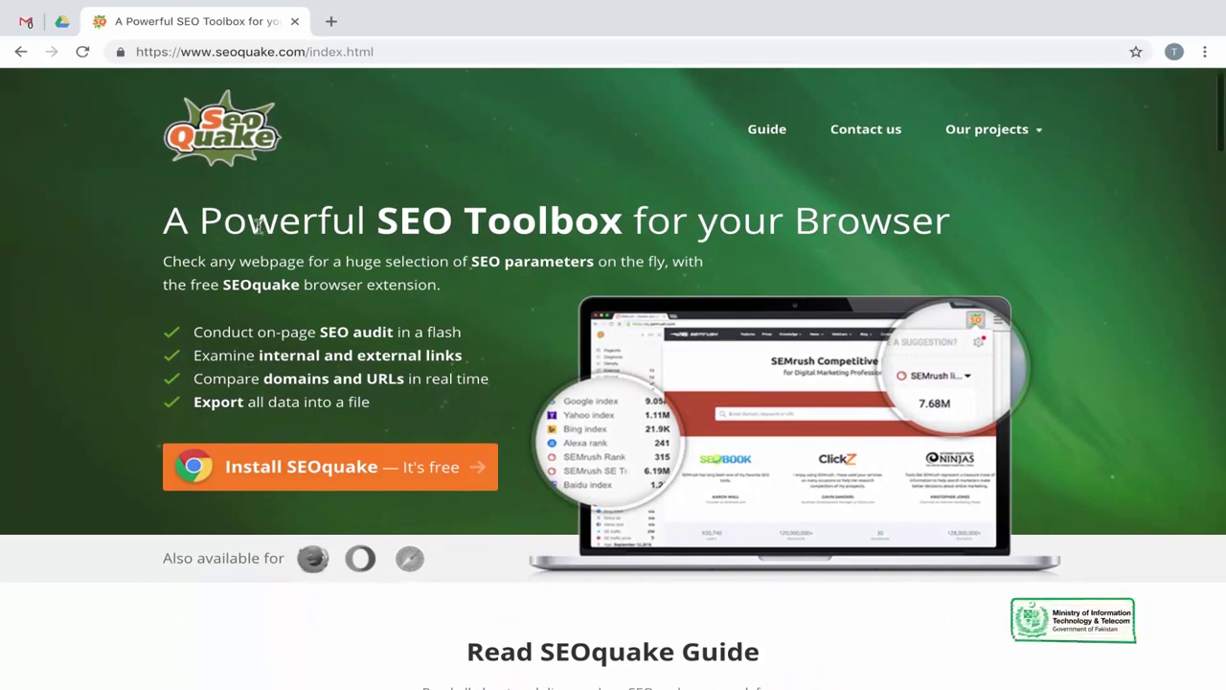
# Step: Install the free SEOquake extension from the Chrome Web Store and accept its requested permissions
pyautogui.click(333, 469)
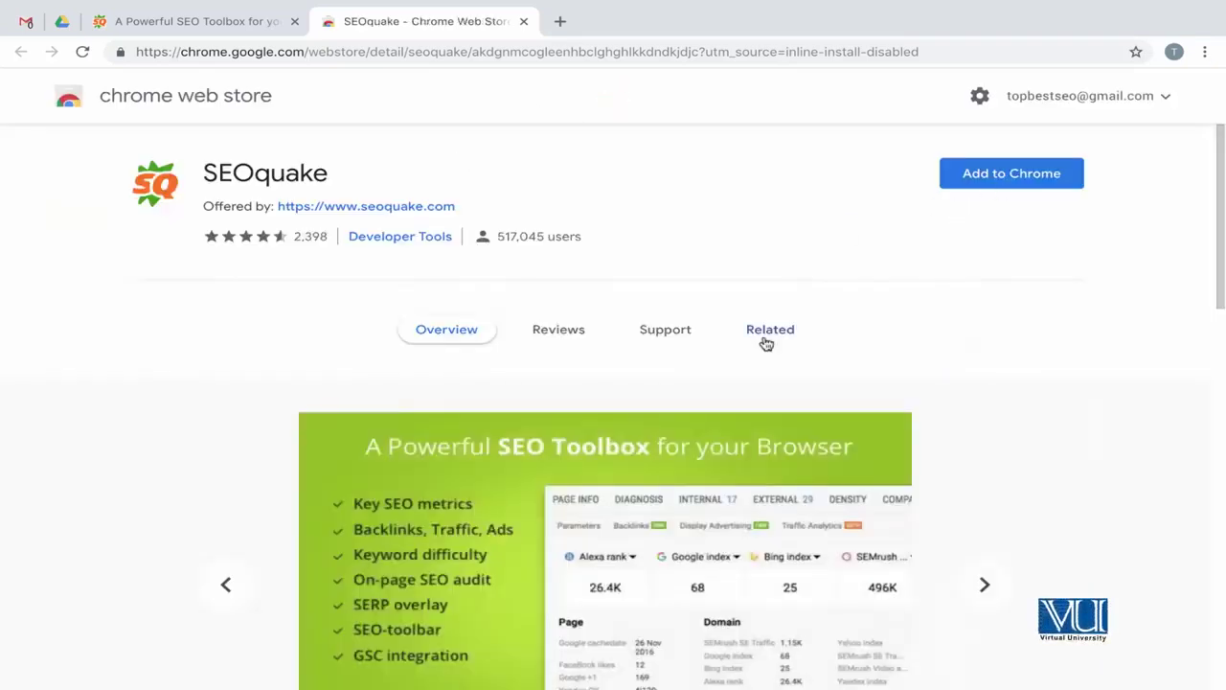
pyautogui.scroll(-7, 766, 343)
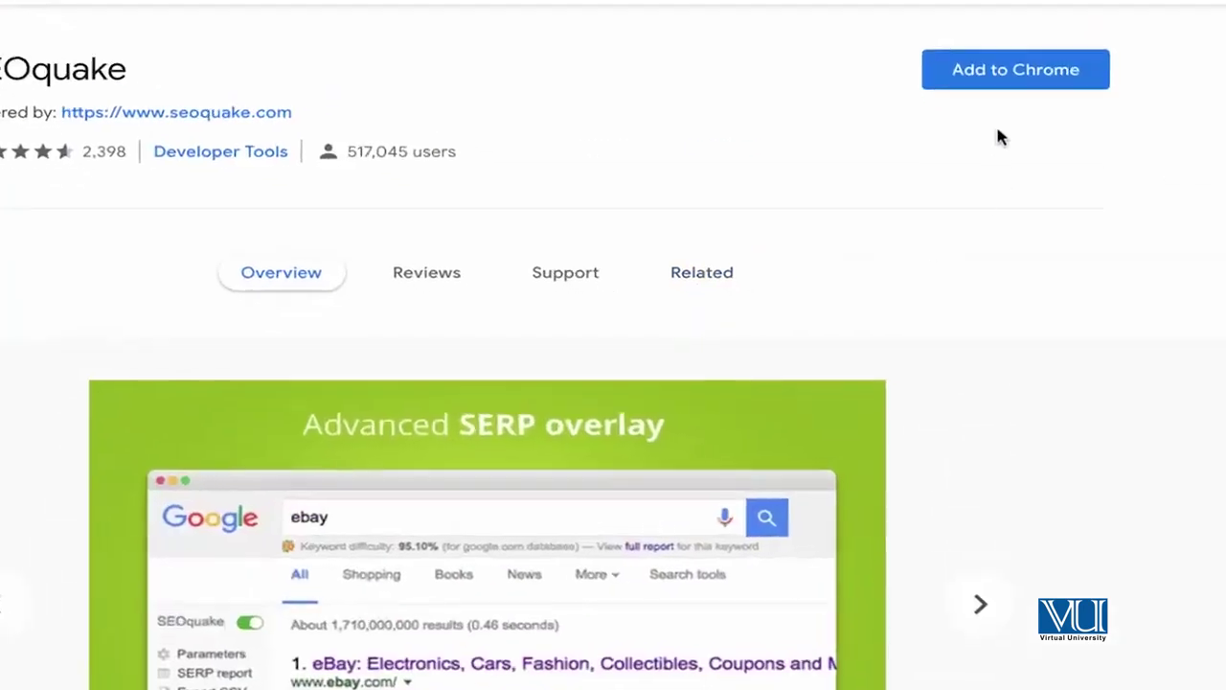
pyautogui.click(1003, 89)
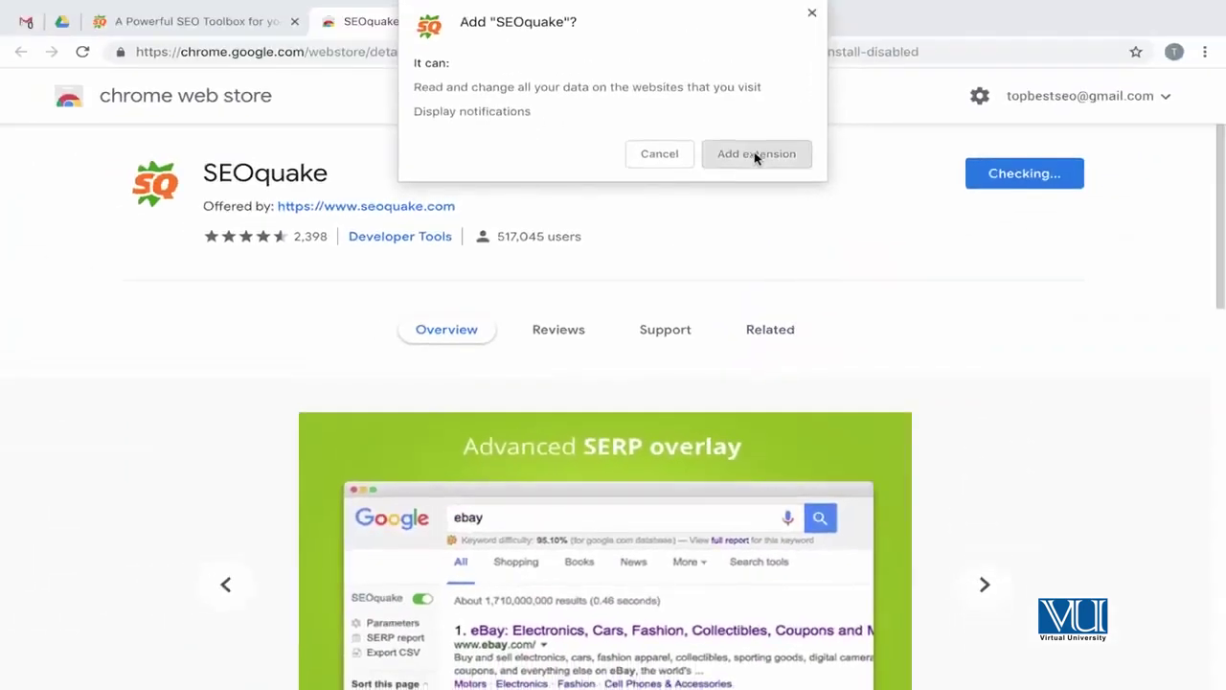
pyautogui.click(755, 154)
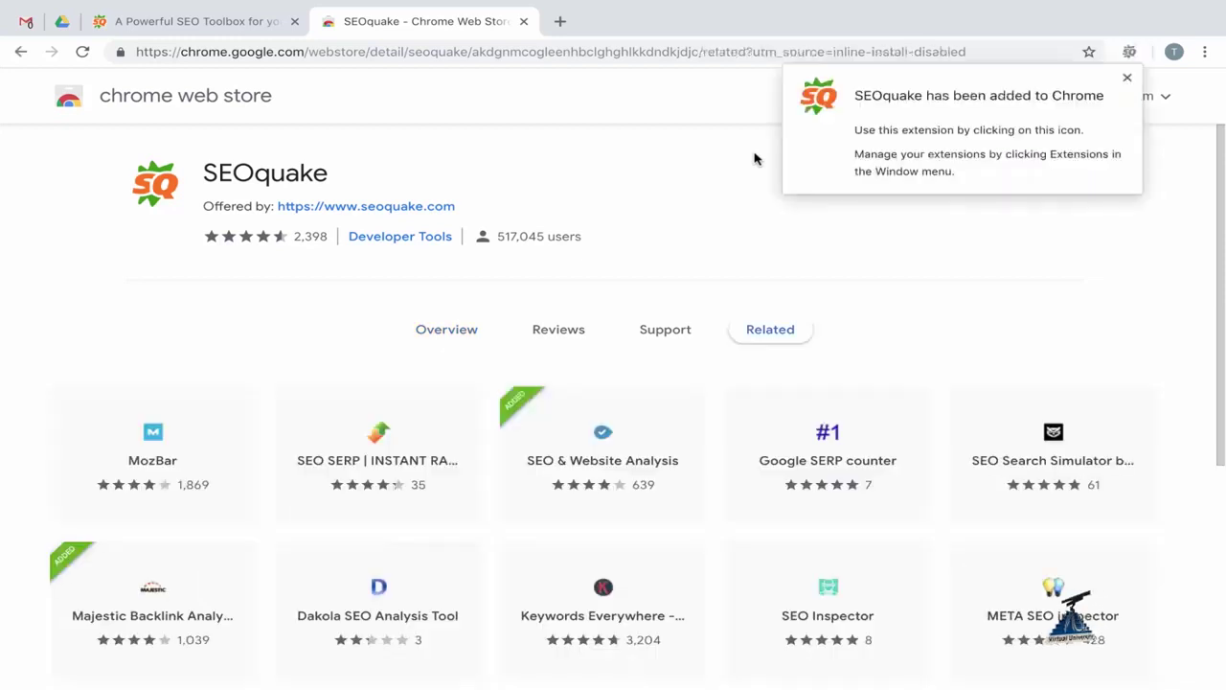
# Step: Open the Virtual University of Pakistan home page, vu.edu.pk/Default.aspx, in a new browser tab
pyautogui.click(562, 21)
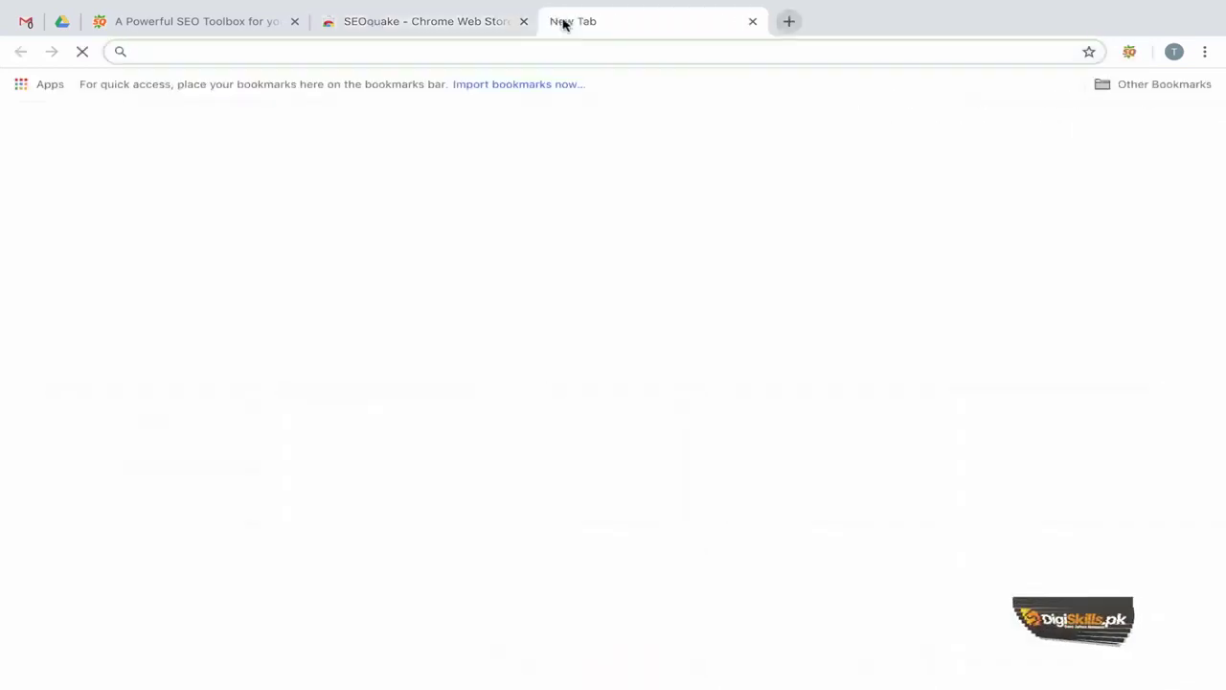
pyautogui.write('virtu')
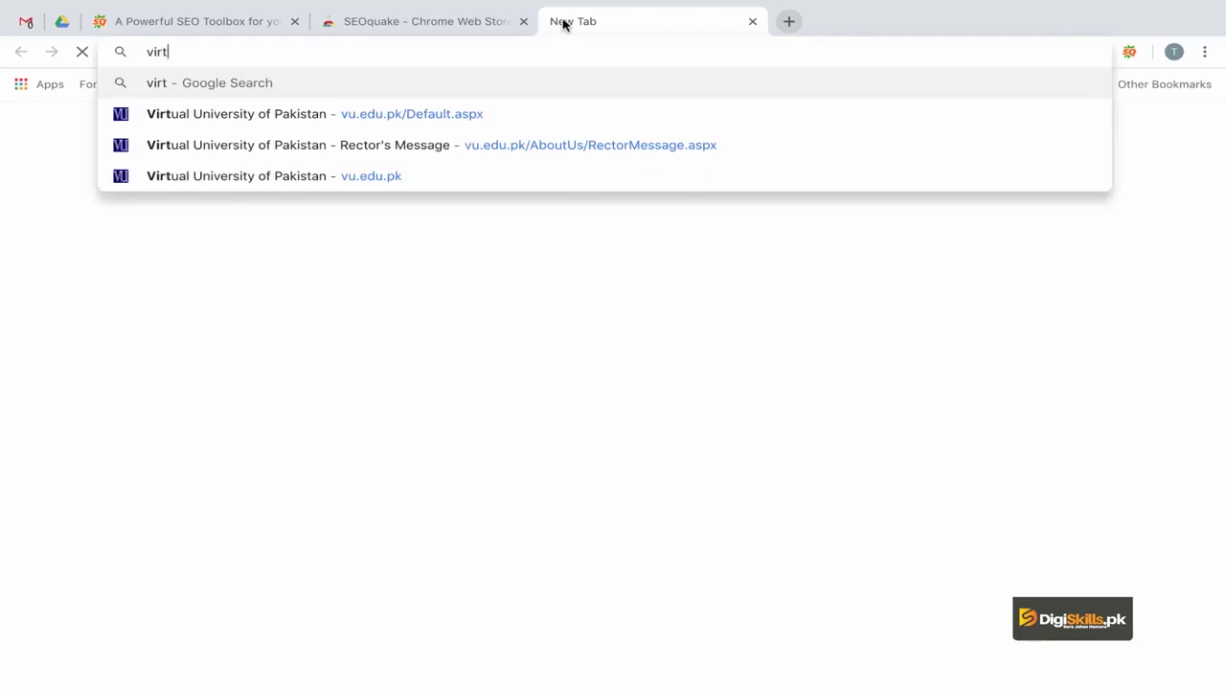
pyautogui.press('Down')
pyautogui.press('Return')
pyautogui.click(492, 19)
pyautogui.click(565, 23)
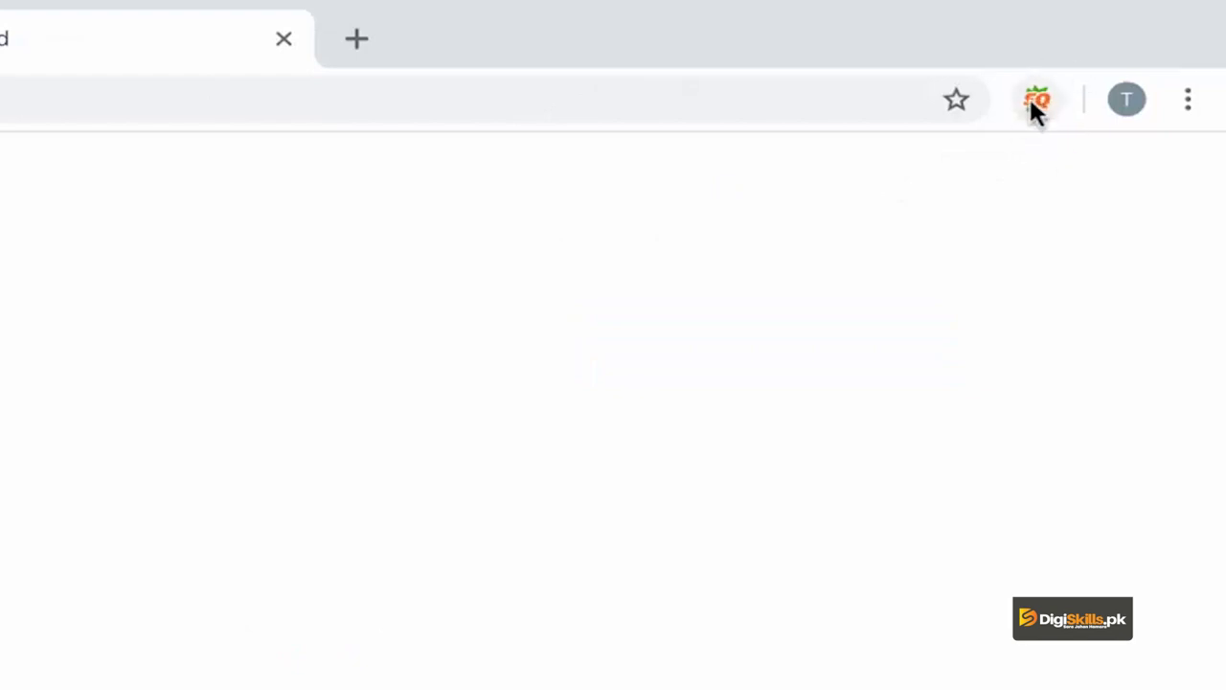
# Step: Check the university page's SEO parameters in the SEOquake overview, then close it and look over the page
pyautogui.click(1036, 100)
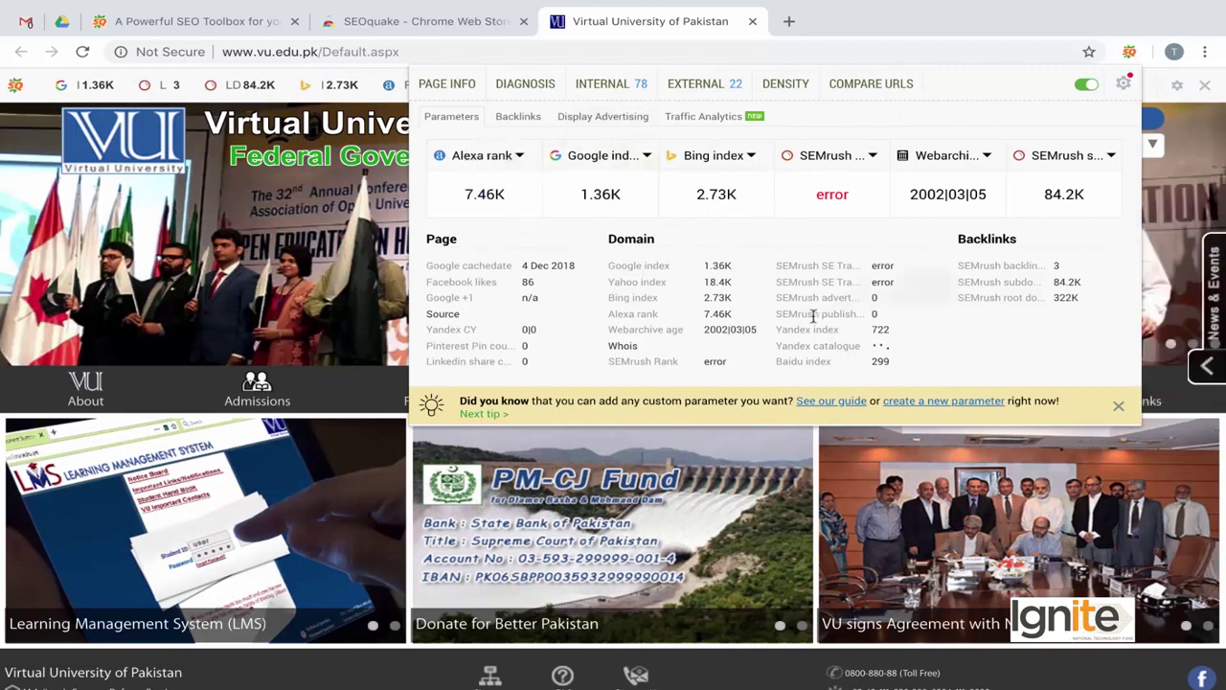
pyautogui.click(942, 21)
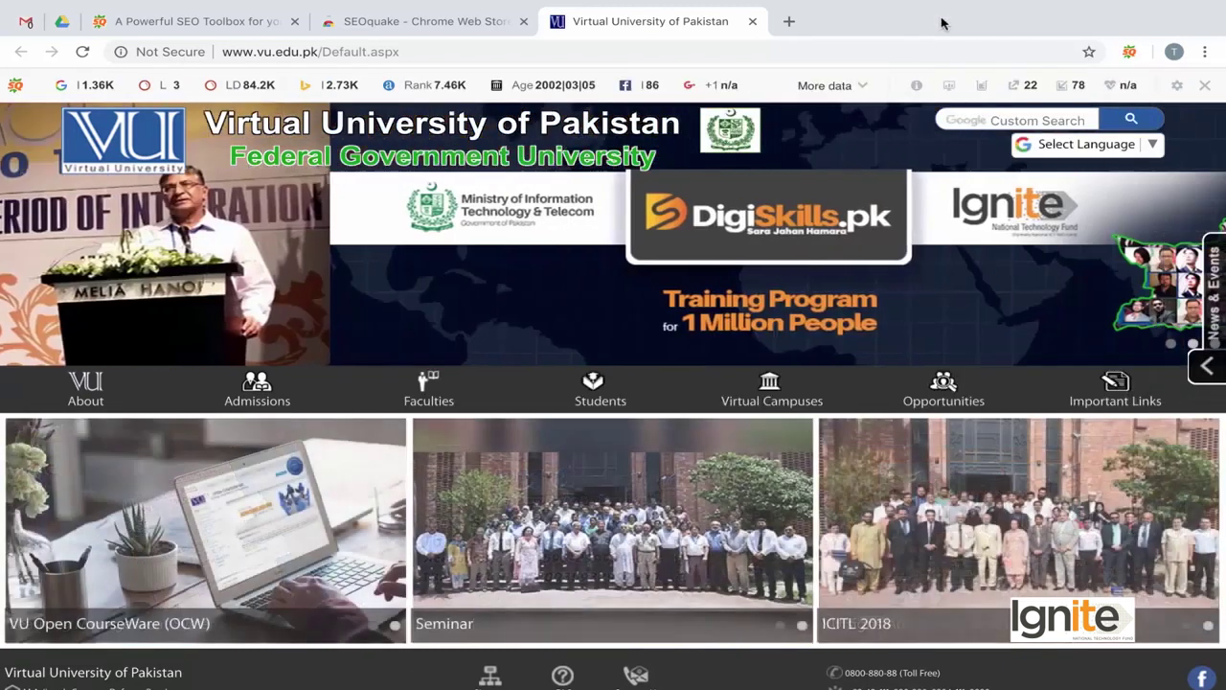
pyautogui.click(1129, 51)
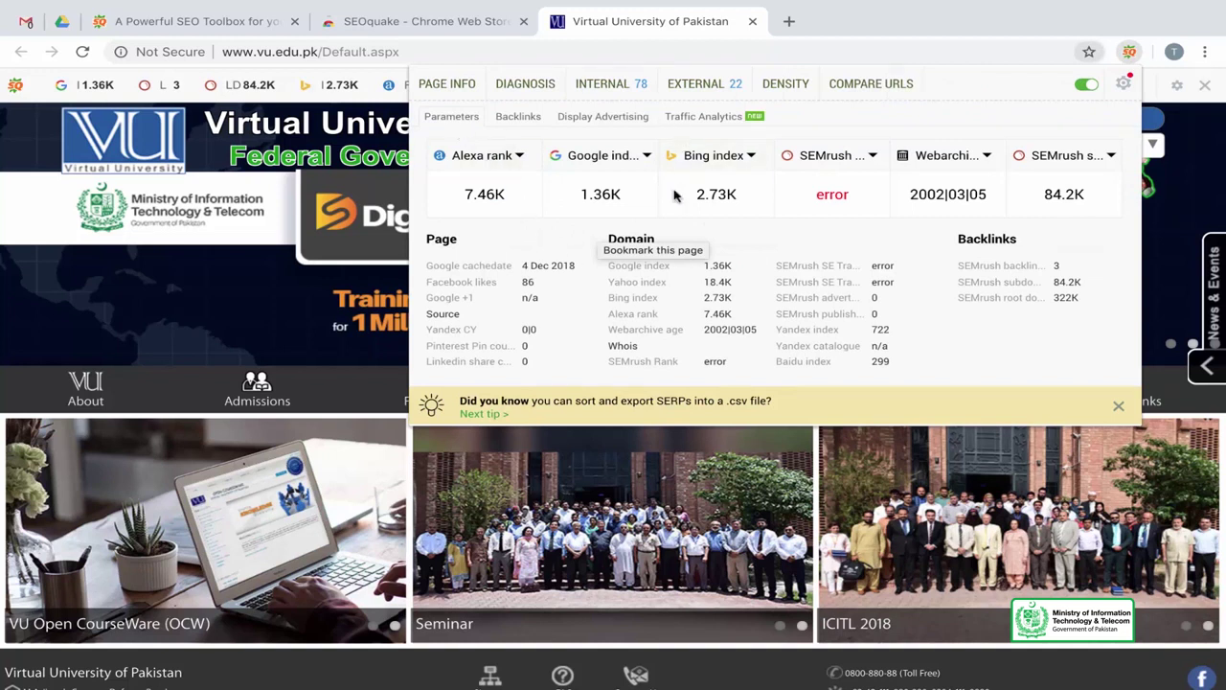
pyautogui.click(255, 317)
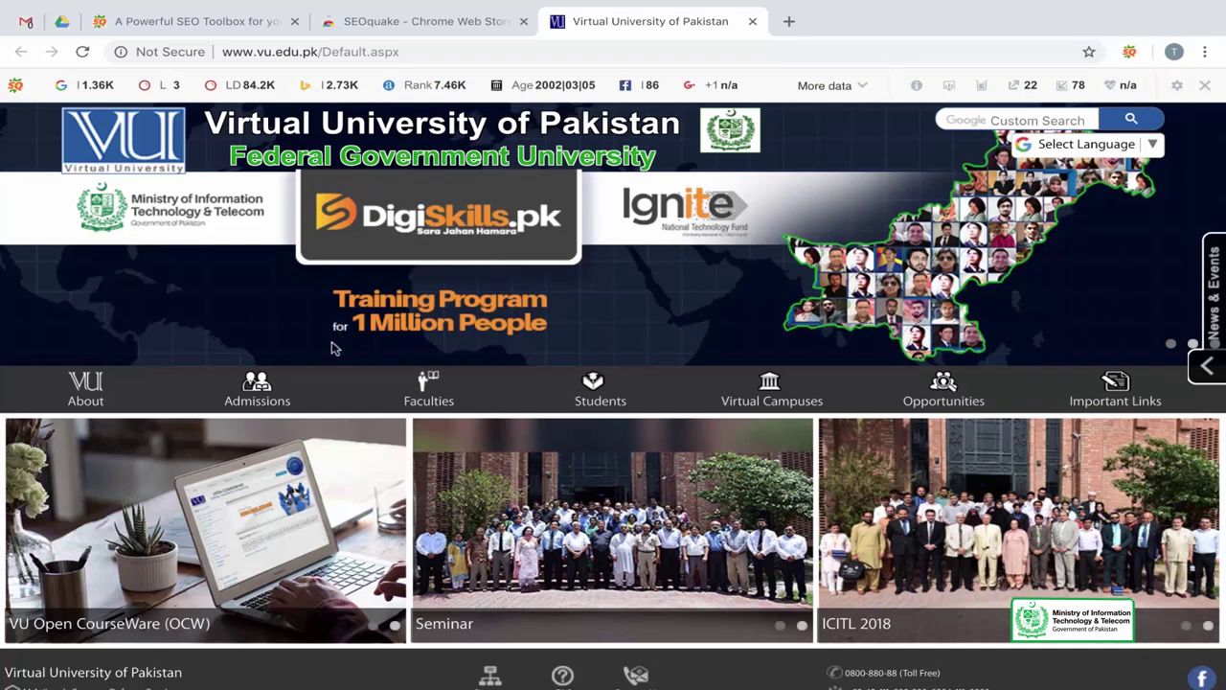
pyautogui.scroll(-2, 334, 348)
pyautogui.scroll(2, 334, 347)
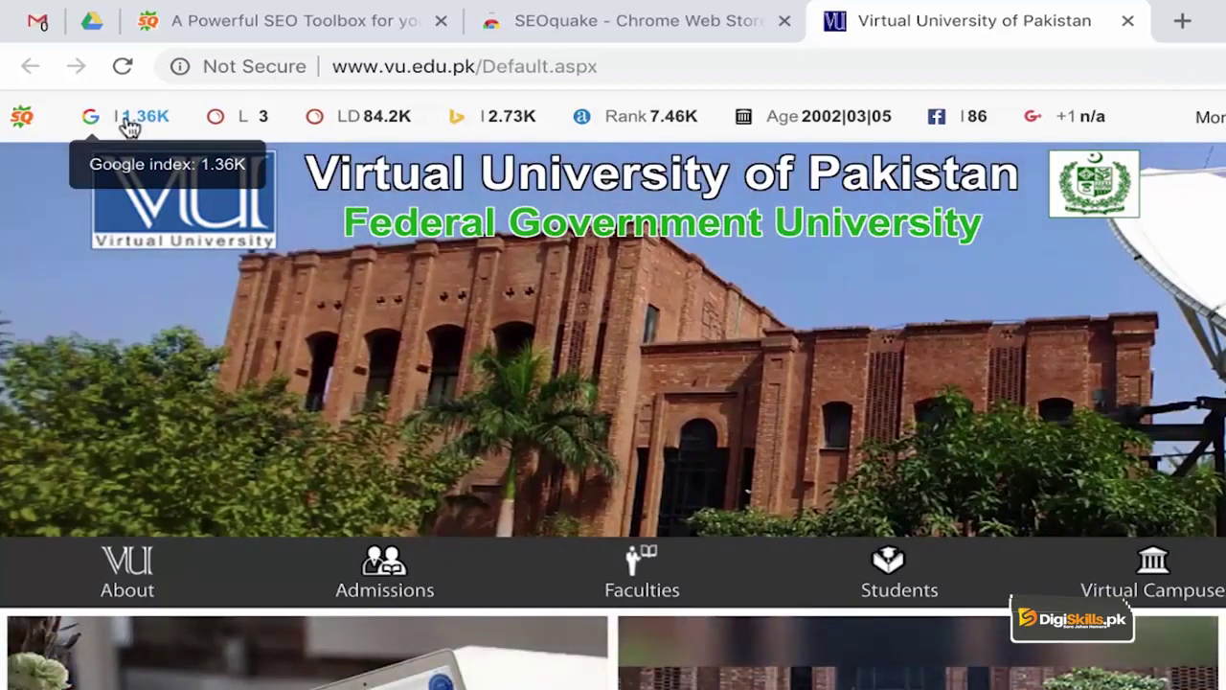
# Step: Open the site's Google index results from the SEO bar, dismiss the Trust metrics tip, and review the metrics under each result
pyautogui.click(134, 126)
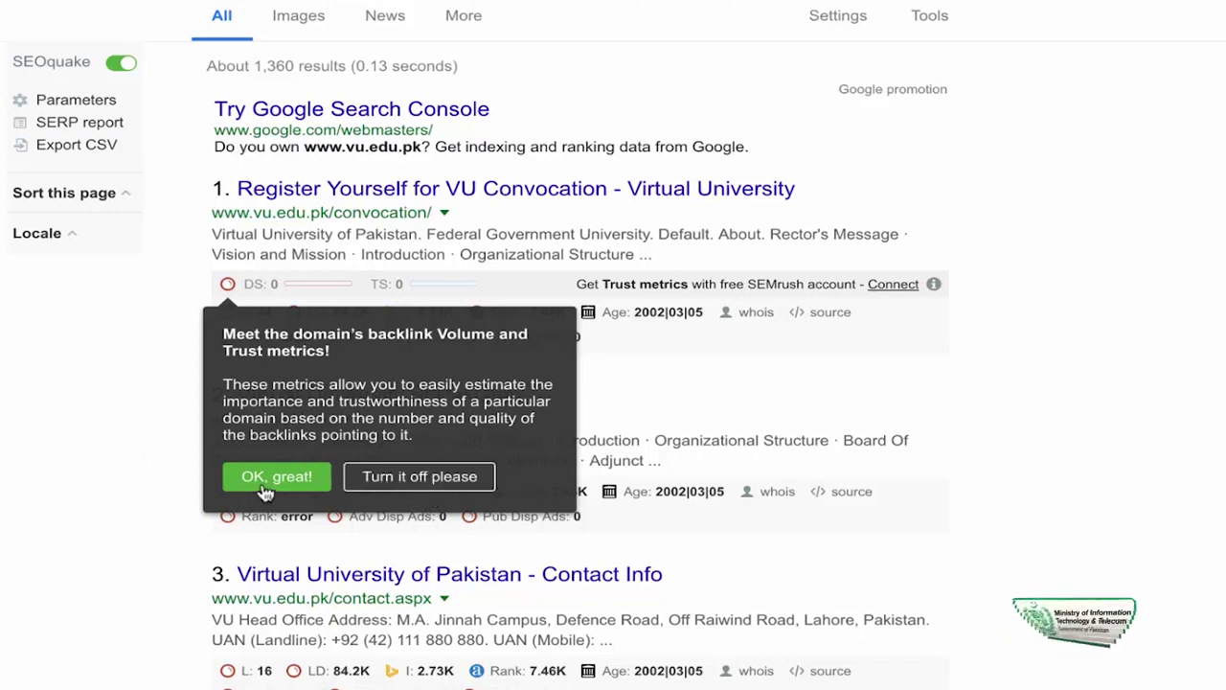
pyautogui.scroll(-1, 613, 261)
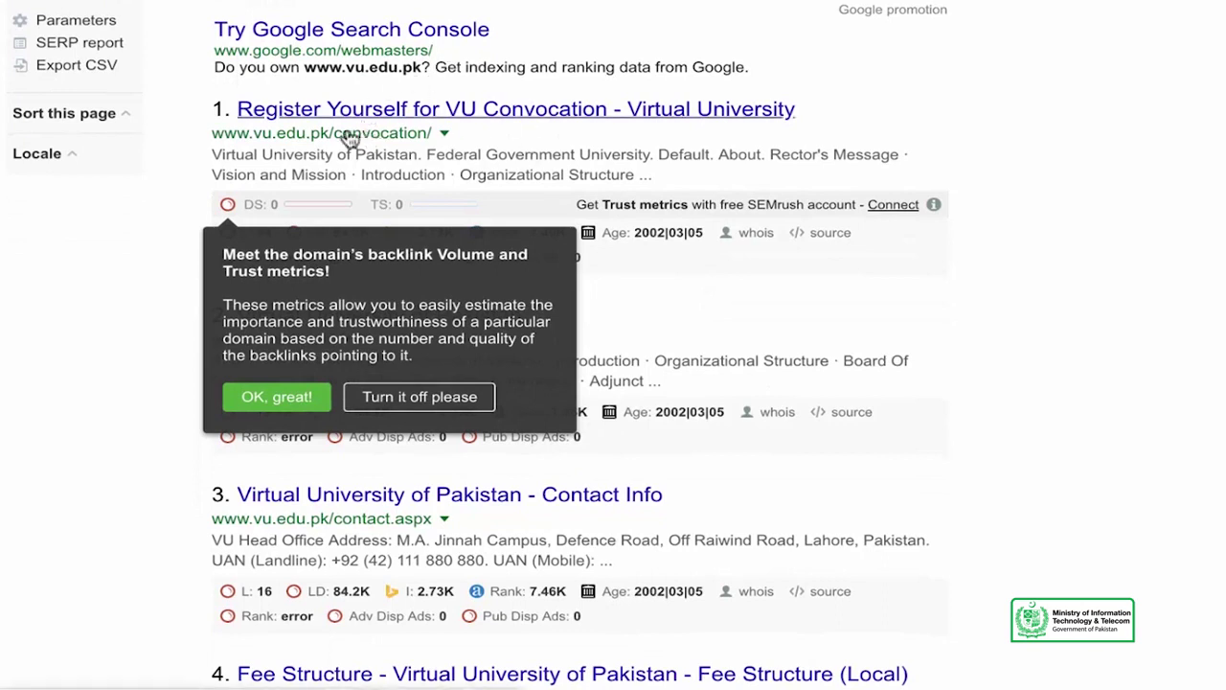
pyautogui.click(276, 397)
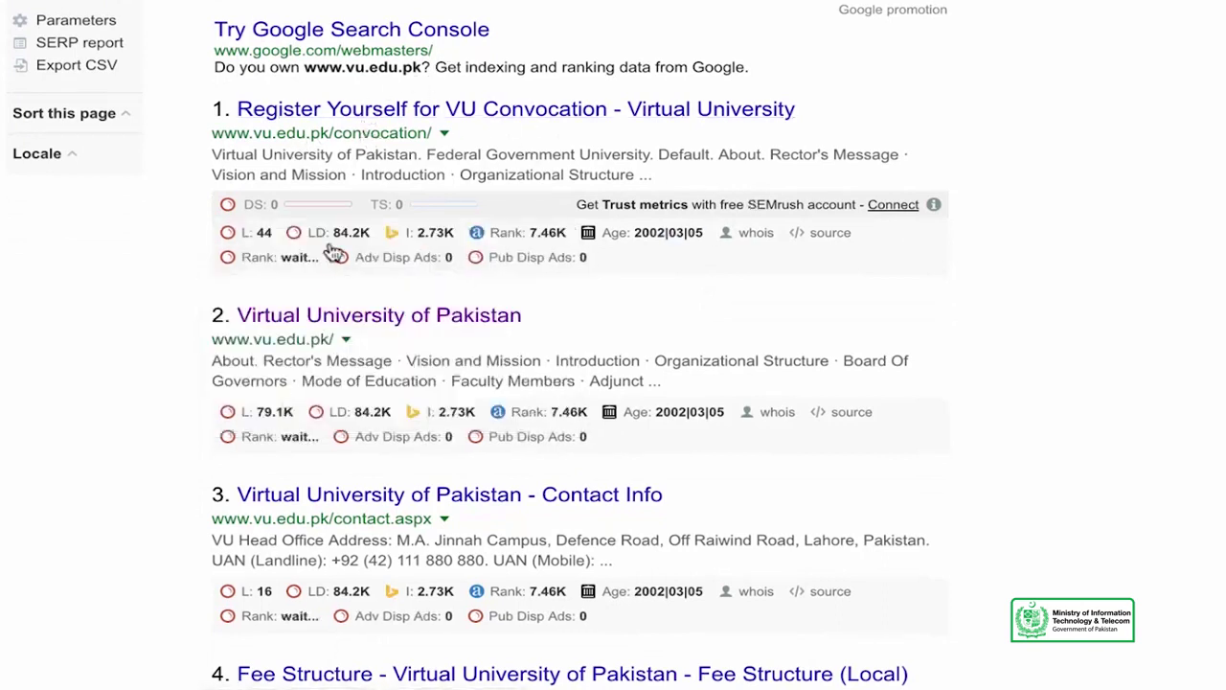
pyautogui.scroll(-3, 412, 536)
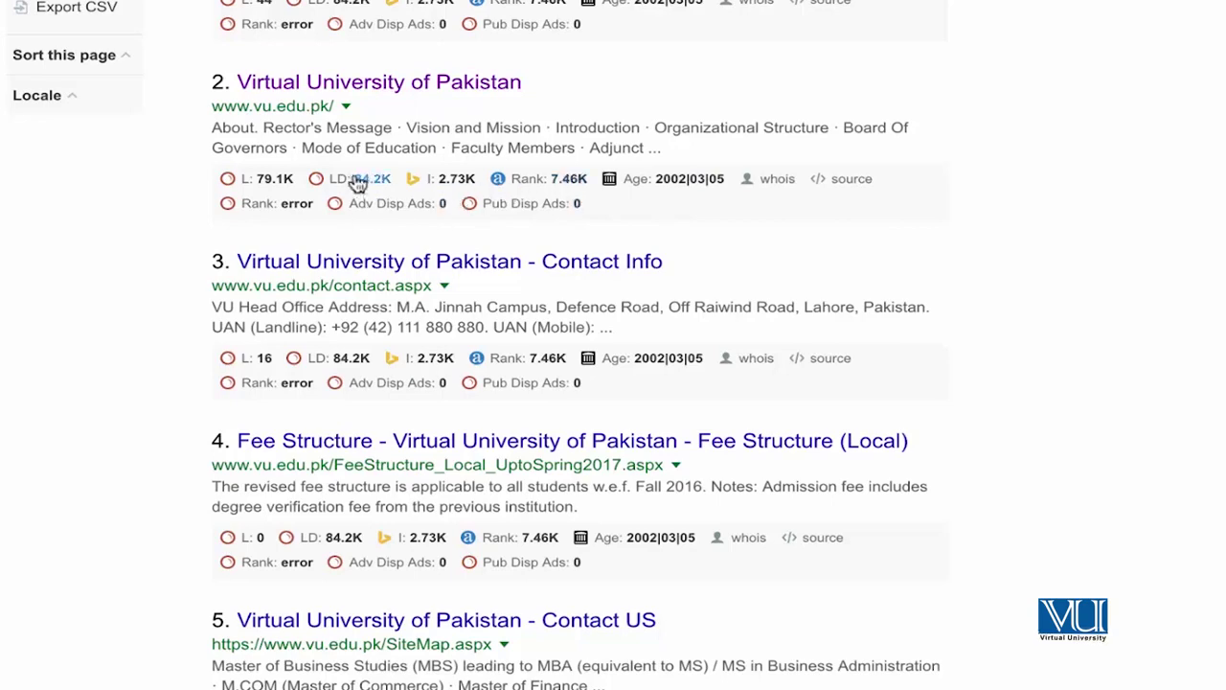
pyautogui.scroll(-10, 321, 343)
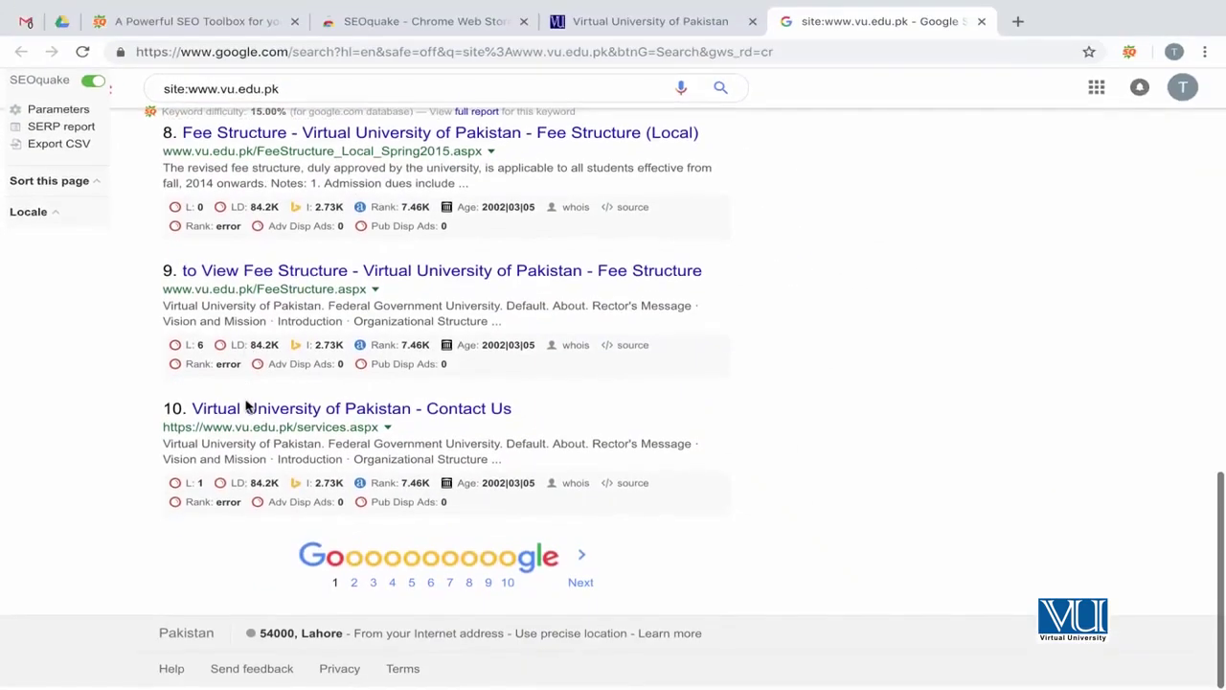
pyautogui.scroll(12, 246, 406)
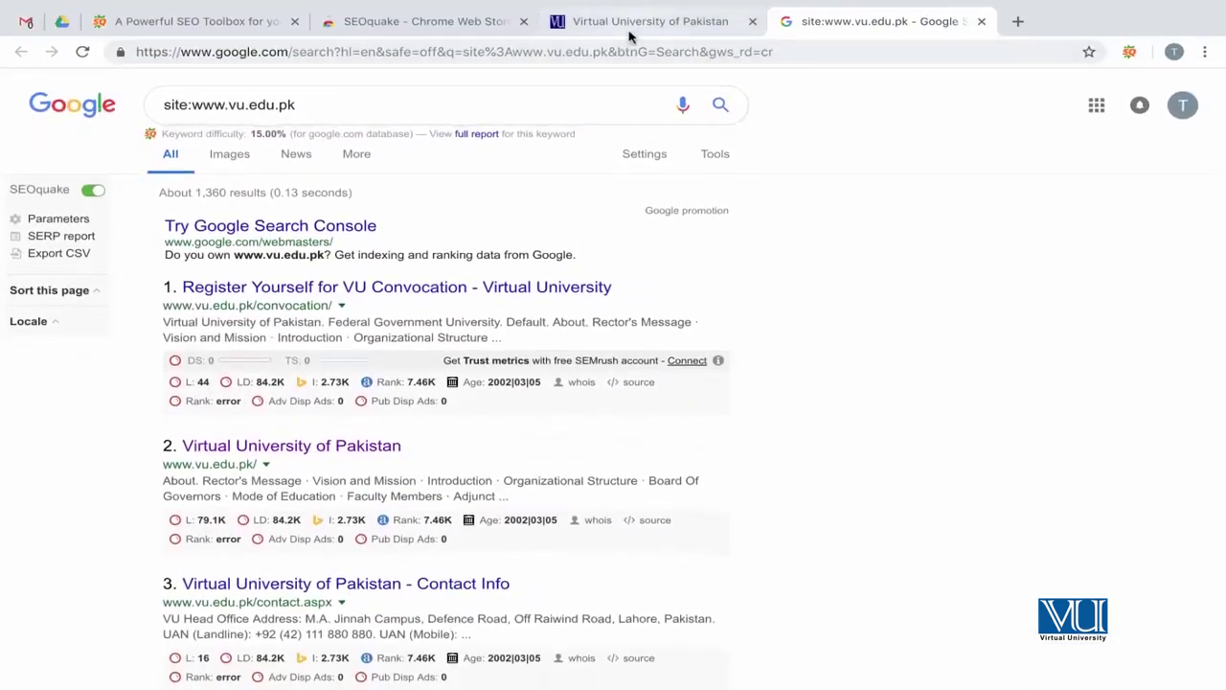
# Step: Return to the university home page and view the additional SEO bar parameters, then collapse them
pyautogui.click(631, 26)
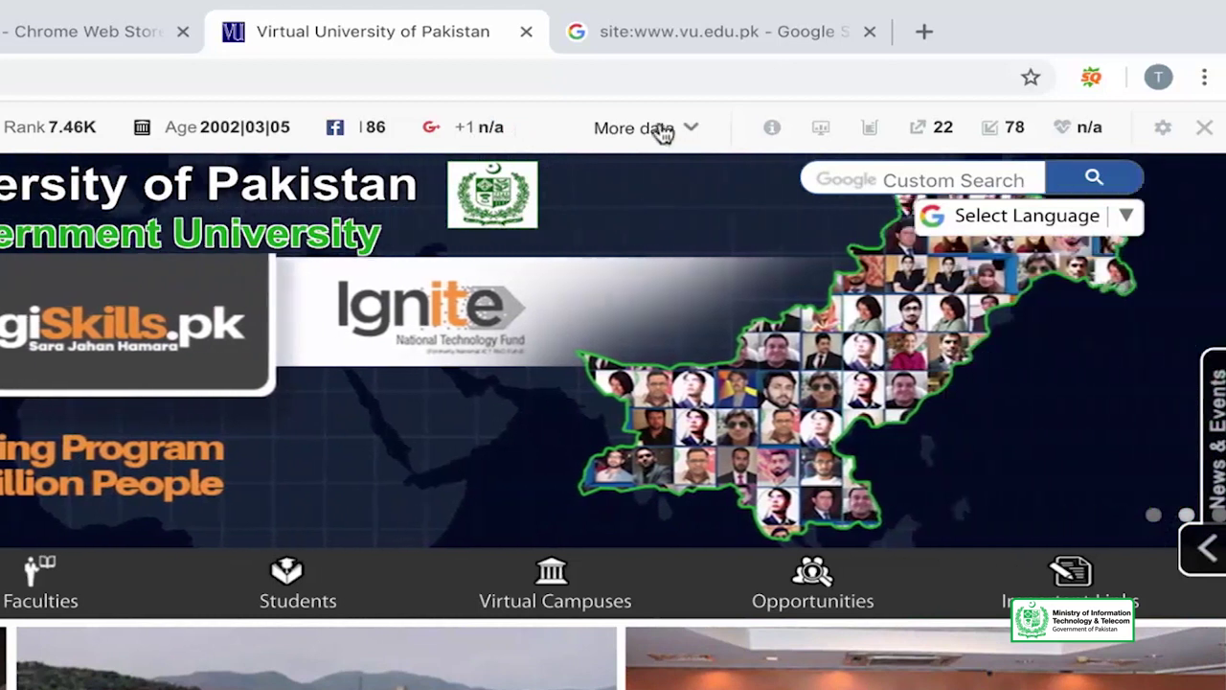
pyautogui.click(661, 131)
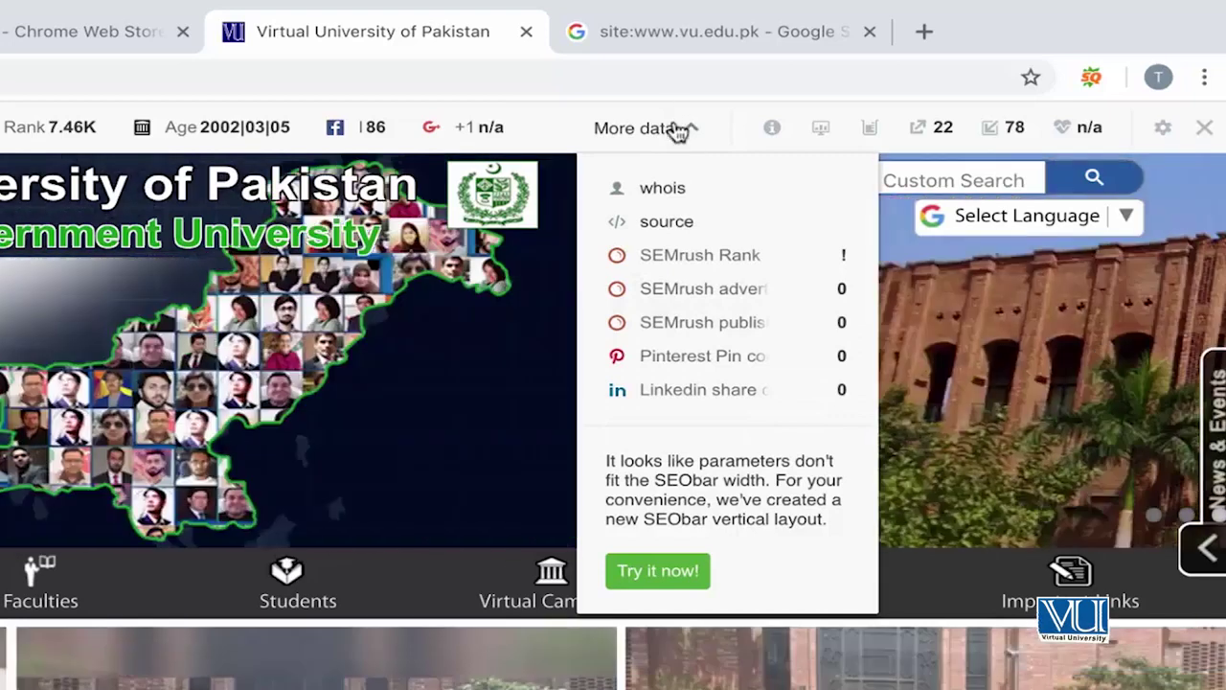
pyautogui.click(679, 126)
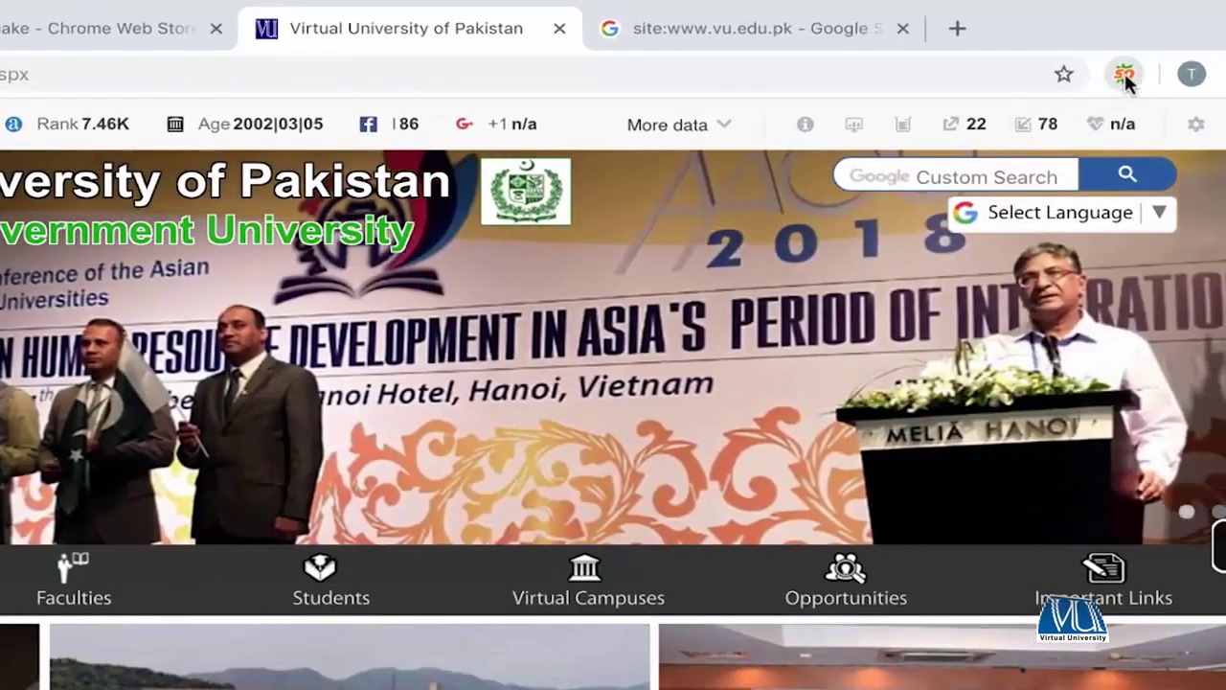
# Step: Open the SEOquake overview for the university page and look at its Backlinks and Parameters sections
pyautogui.click(1126, 79)
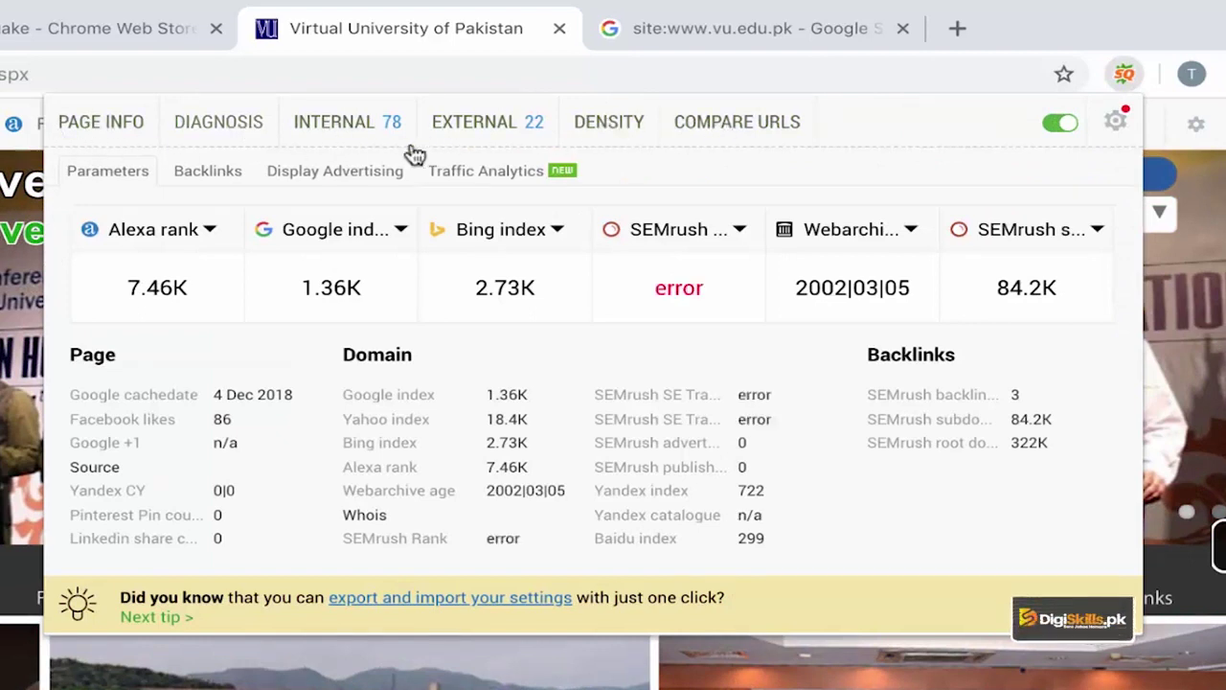
pyautogui.click(217, 184)
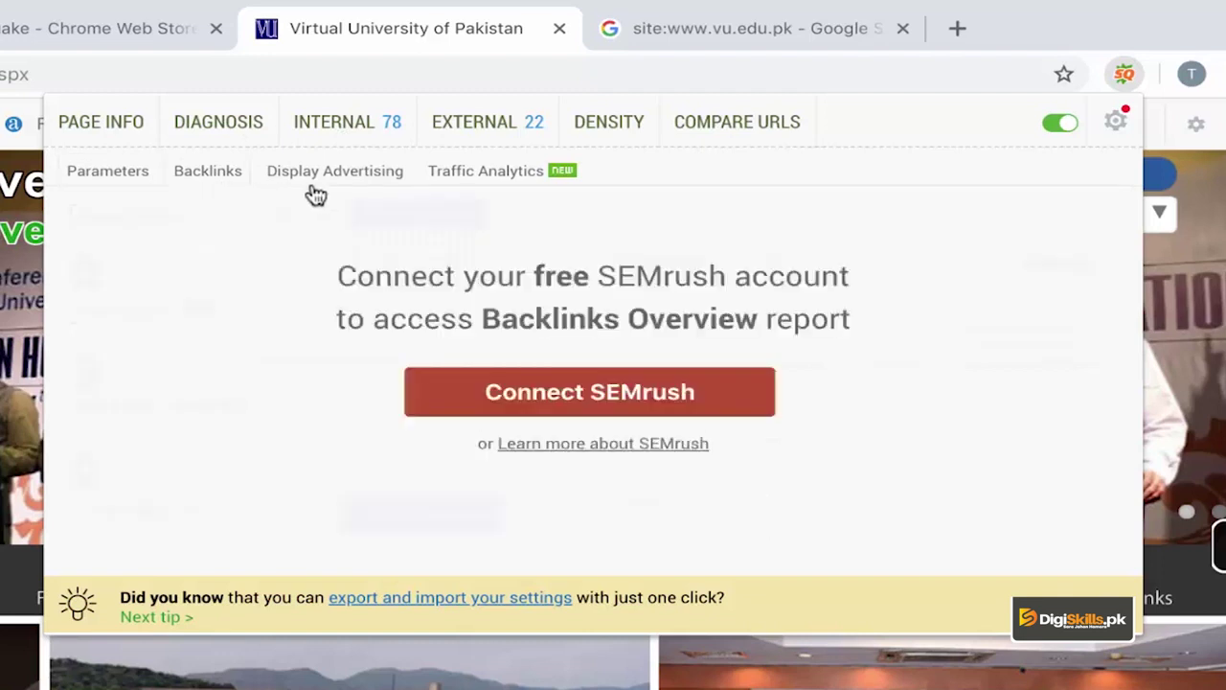
pyautogui.click(96, 177)
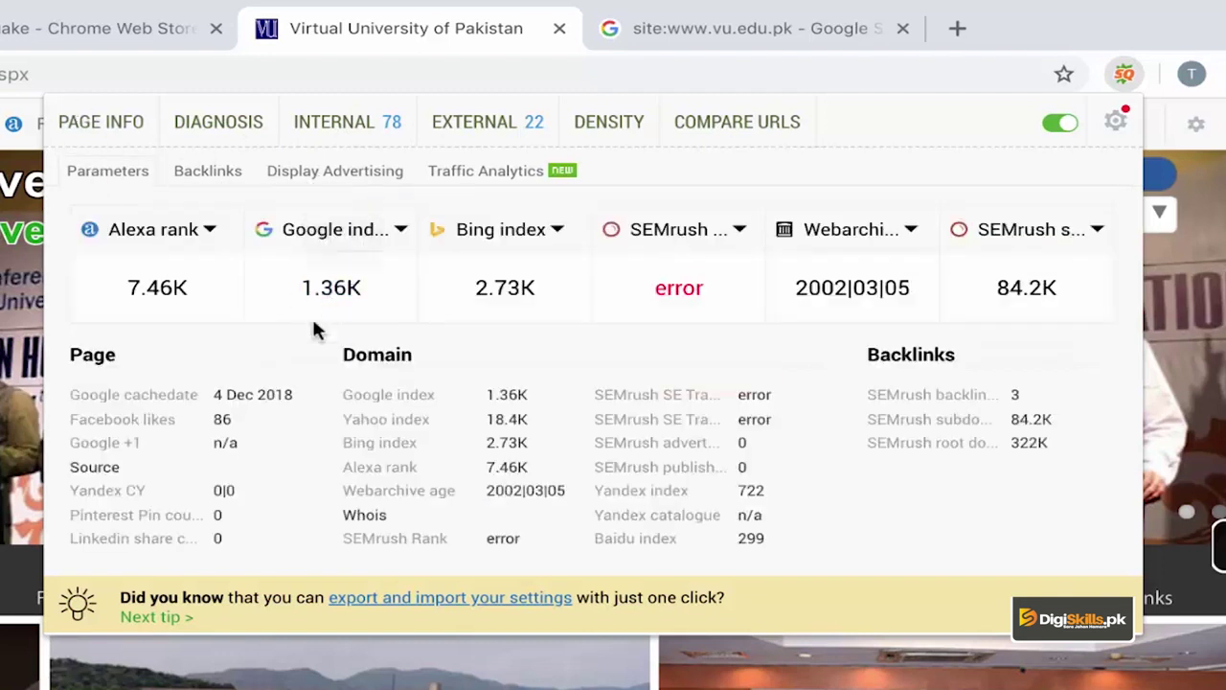
# Step: Open the full Page Info report for the university page, review its parameters and keyword density, and enlarge the basic info
pyautogui.click(108, 134)
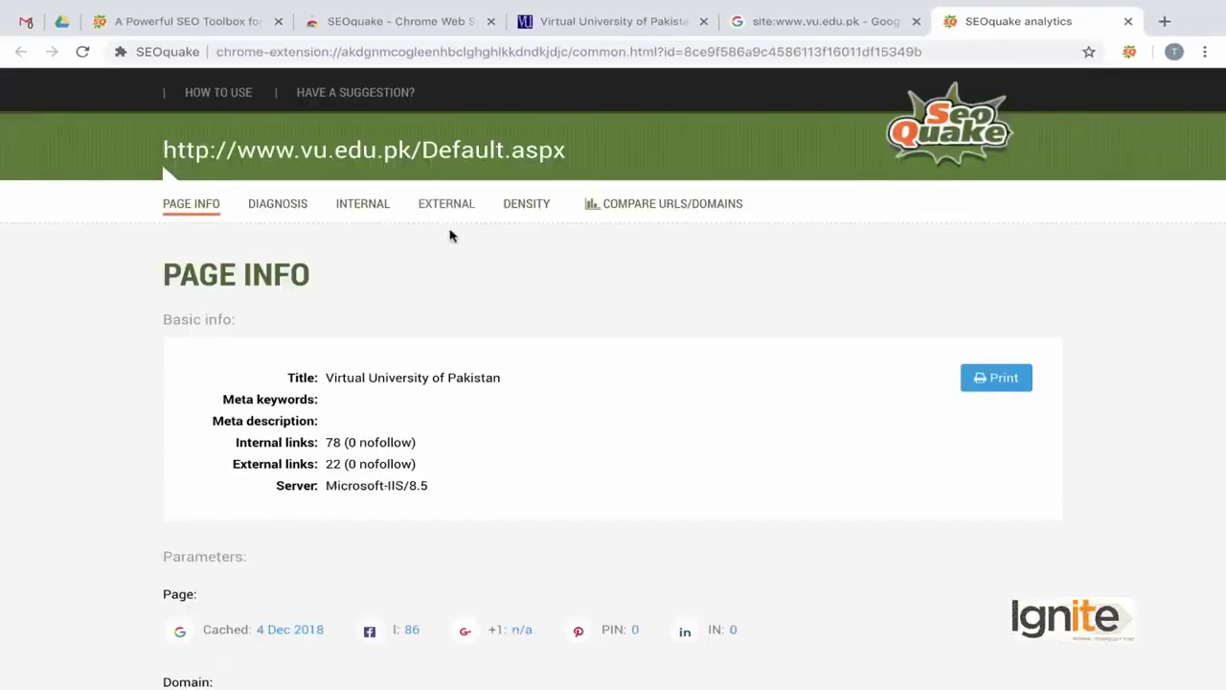
pyautogui.scroll(-12, 457, 269)
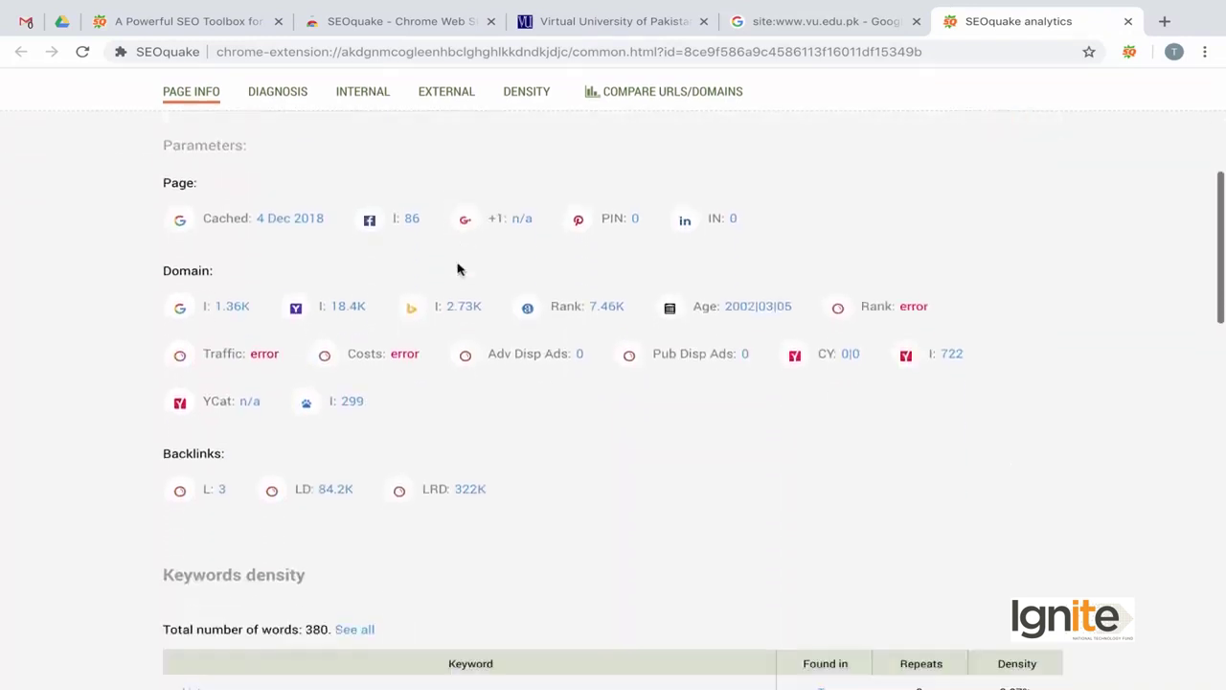
pyautogui.scroll(-8, 457, 269)
pyautogui.scroll(20, 457, 269)
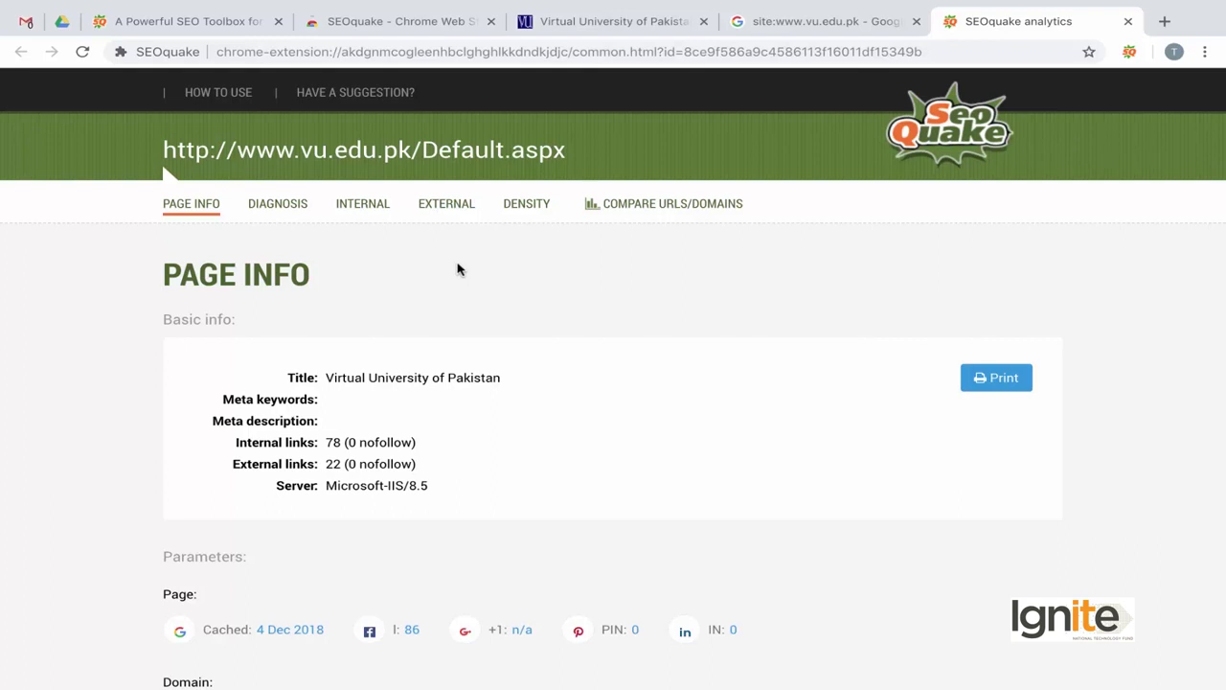
pyautogui.hotkey('ctrl', '+')
pyautogui.hotkey('ctrl', '+')
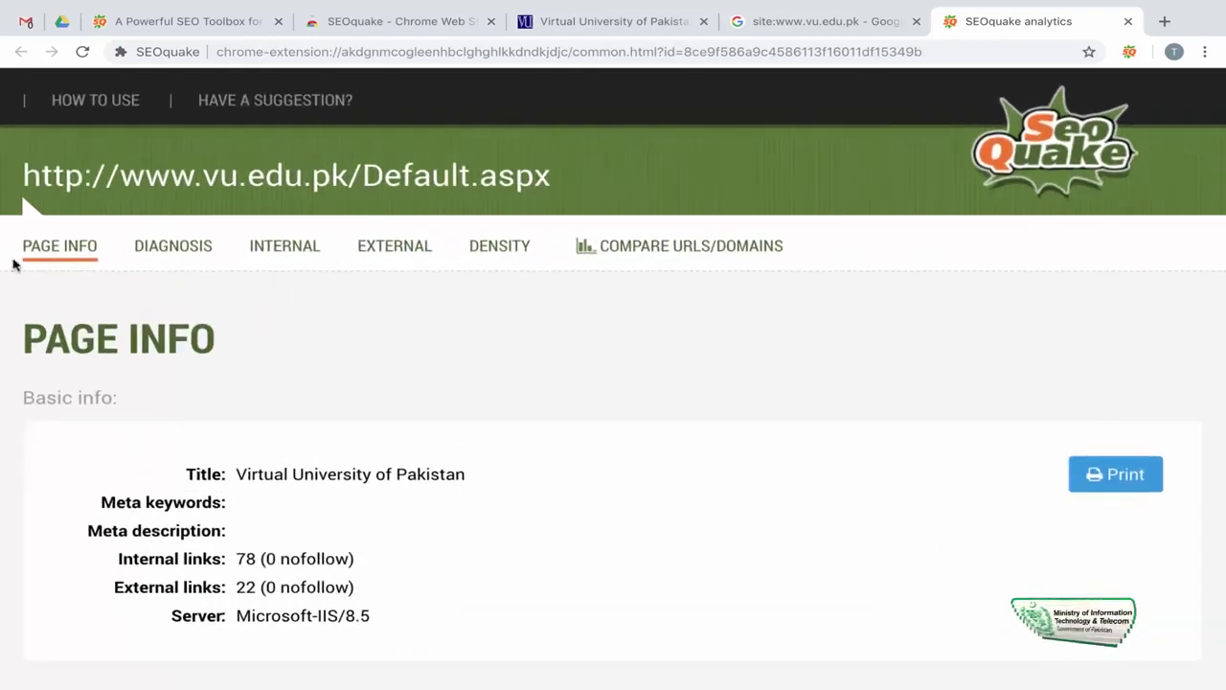
pyautogui.scroll(-1, 109, 254)
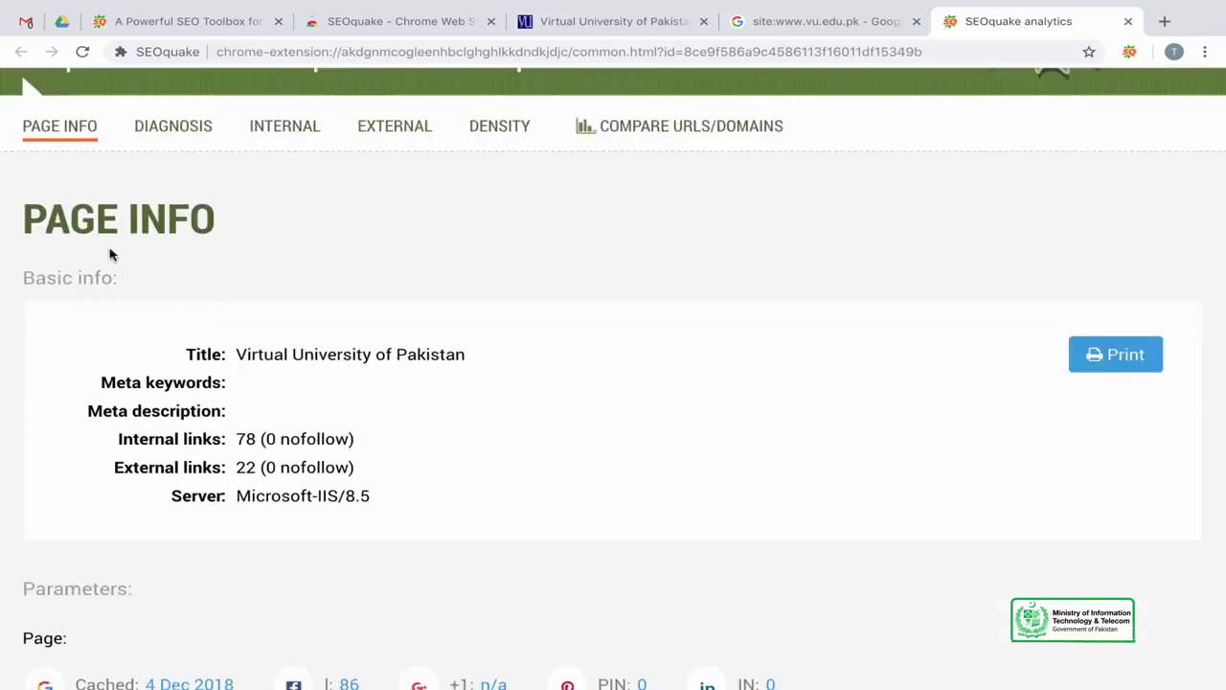
pyautogui.scroll(-1, 246, 374)
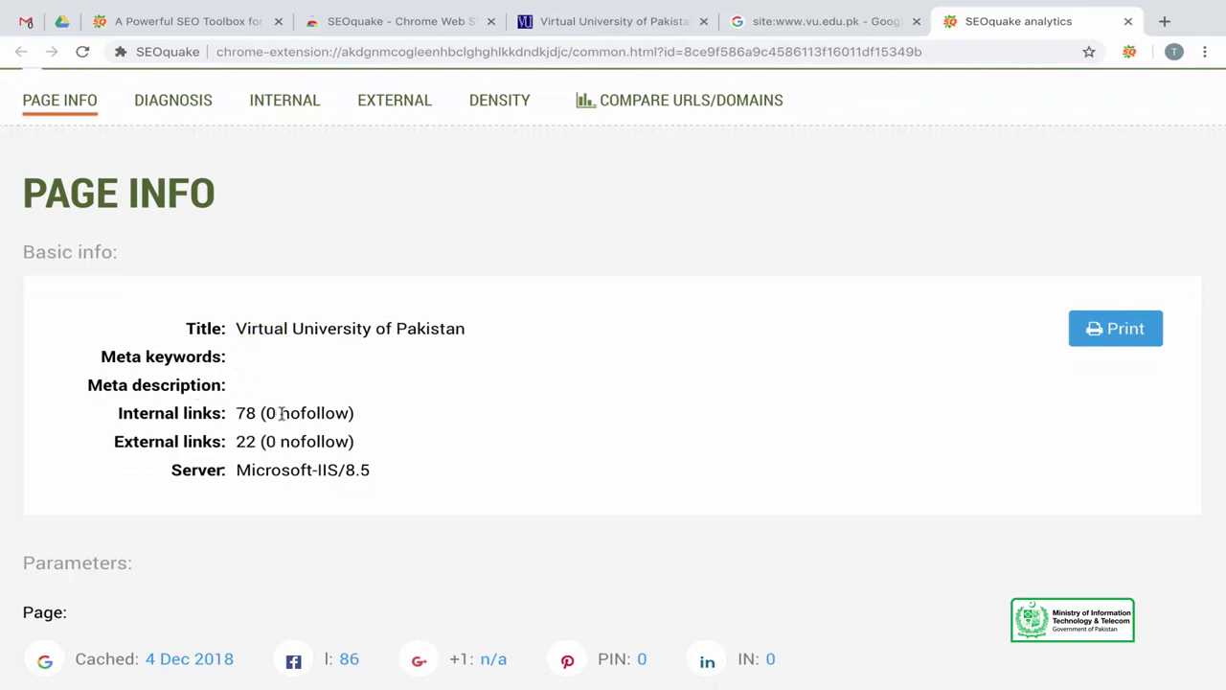
# Step: Highlight the server and title entries in the report's basic info to examine them
pyautogui.tripleClick(258, 475)
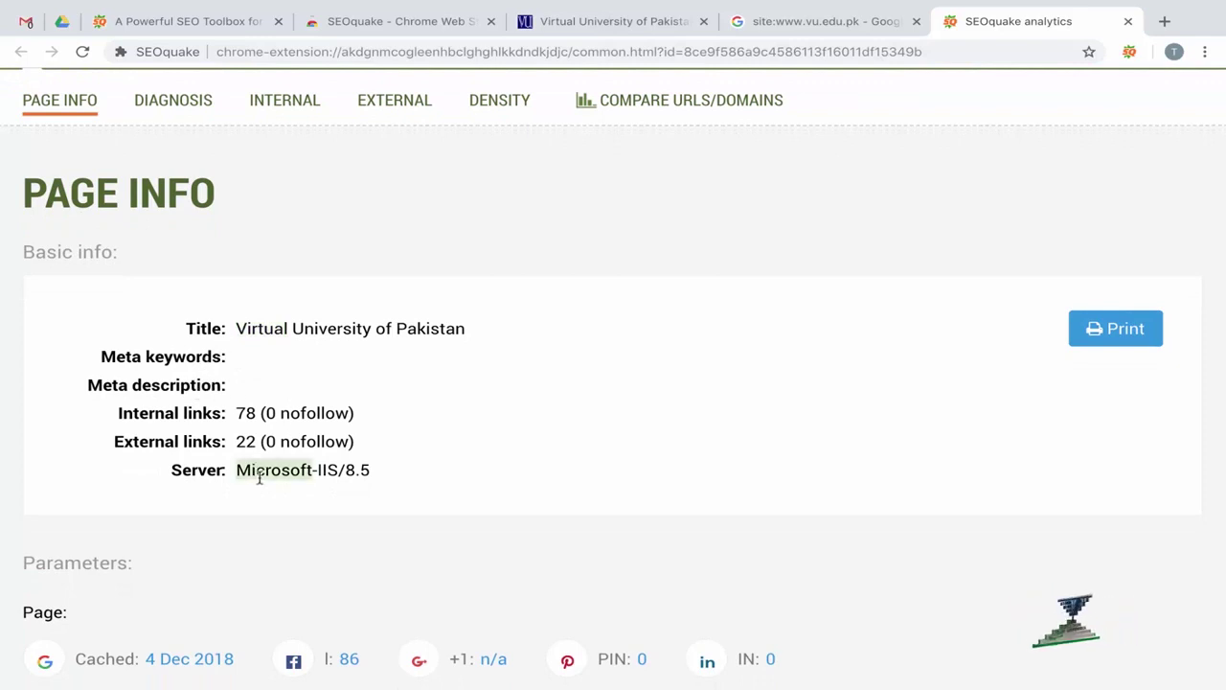
pyautogui.doubleClick(207, 327)
pyautogui.click(229, 328)
pyautogui.moveTo(239, 327); pyautogui.dragTo(480, 331)
pyautogui.click(479, 329)
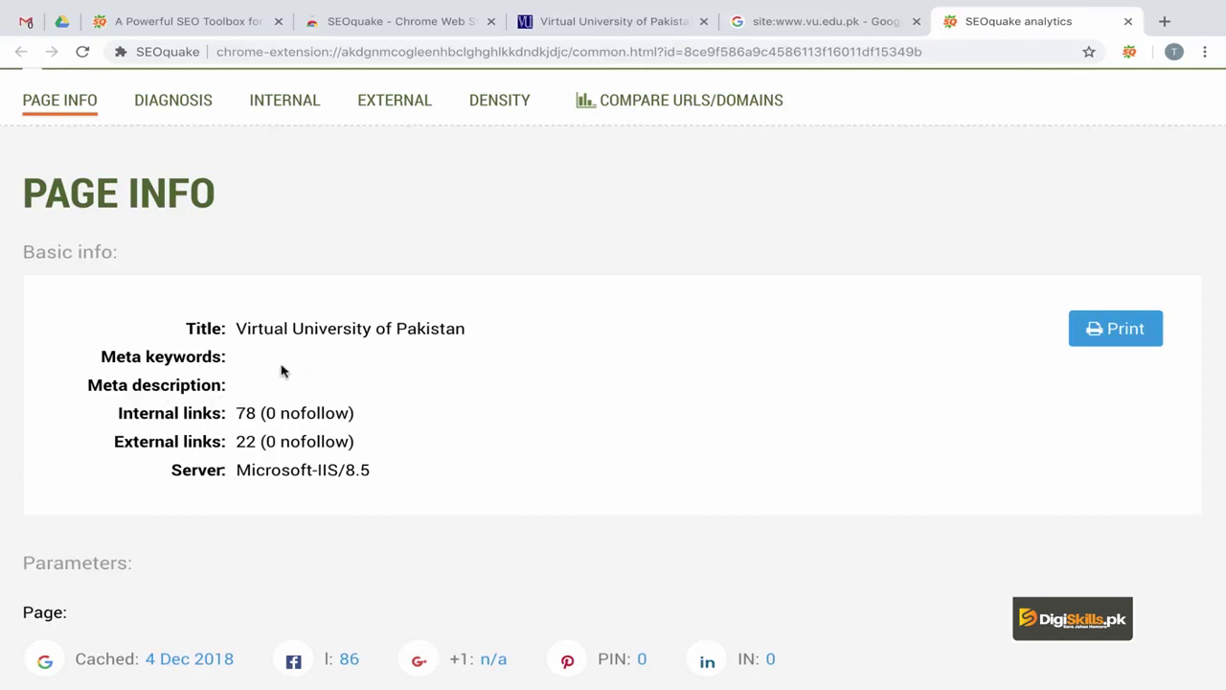
# Step: Open the HTML source of the university home page and examine its head section with the title tag
pyautogui.click(597, 29)
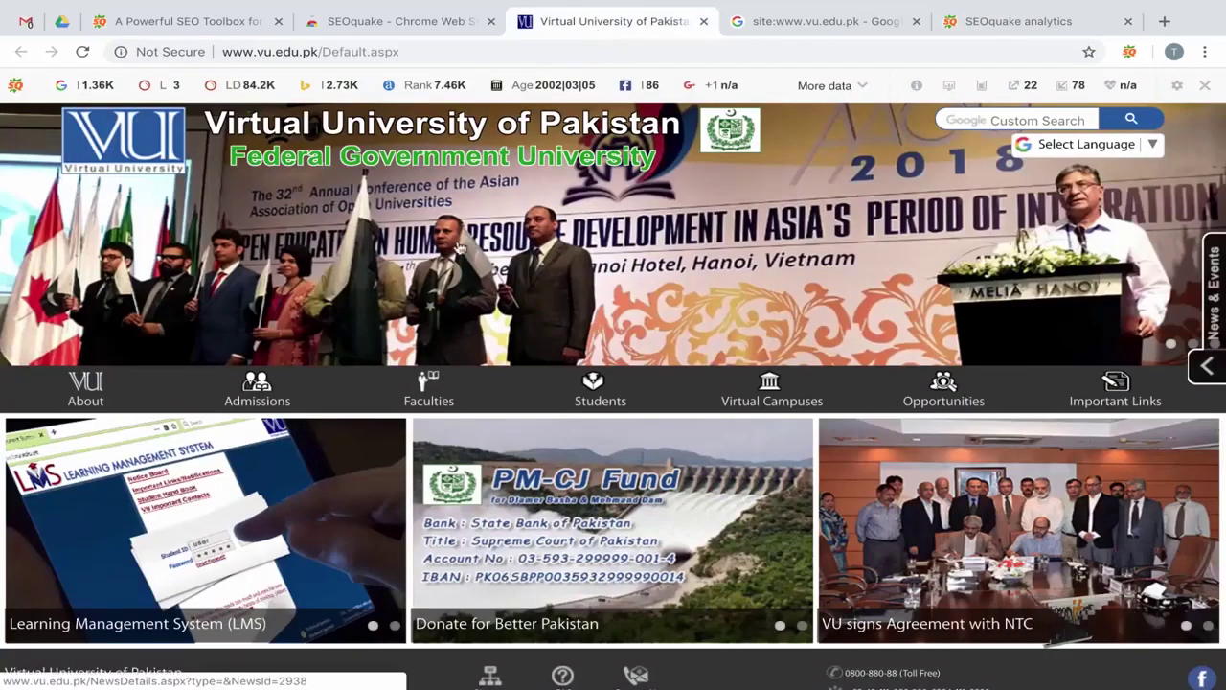
pyautogui.hotkey('ctrl', 'u')
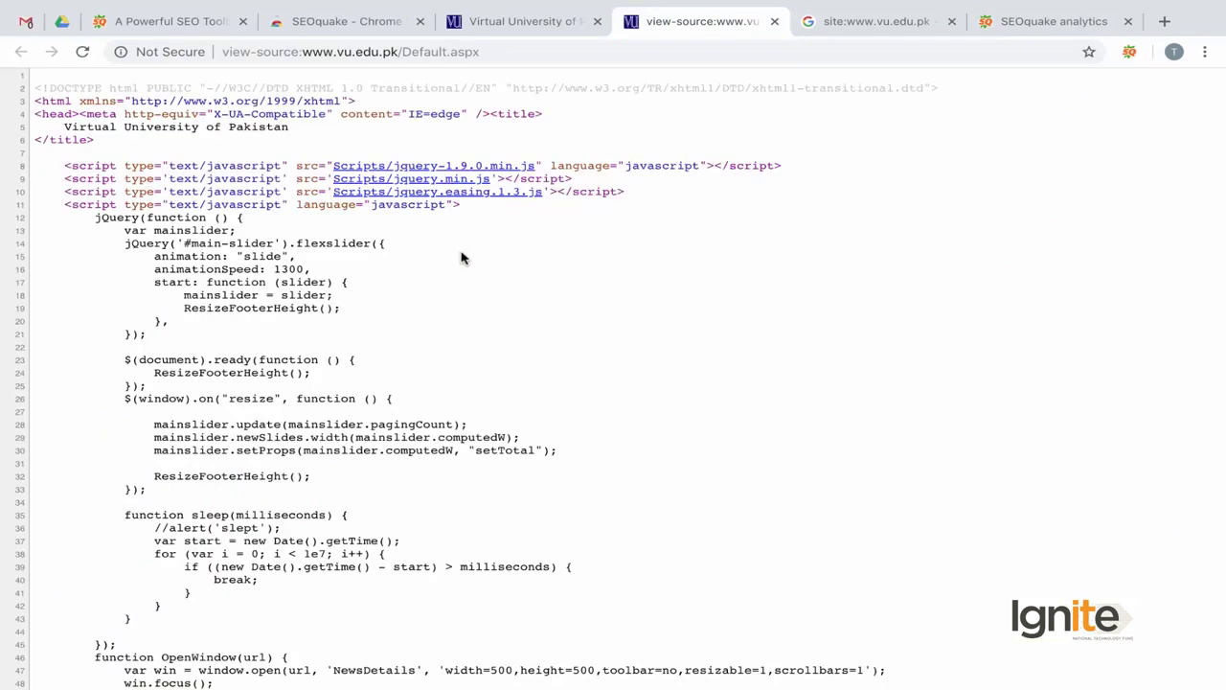
pyautogui.scroll(-2, 486, 305)
pyautogui.scroll(2, 484, 294)
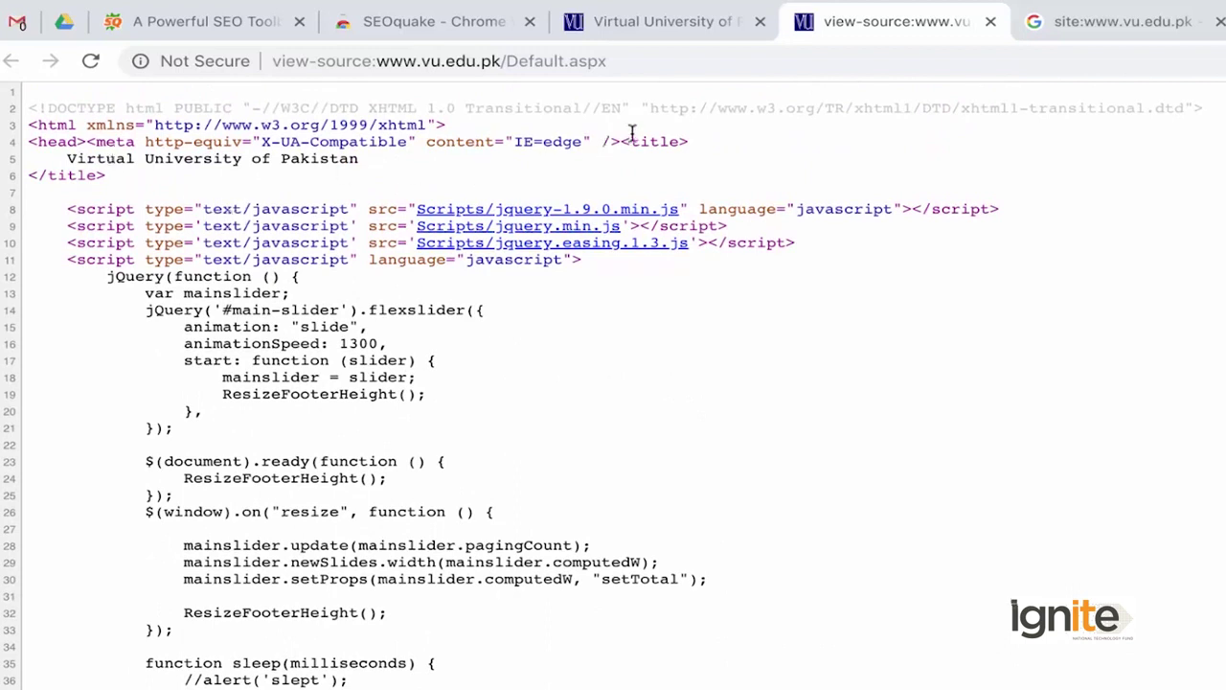
# Step: Highlight the title tag in the page source, compare it with the title in the SEOquake report, and scan the scripts below it
pyautogui.moveTo(620, 140); pyautogui.dragTo(279, 180)
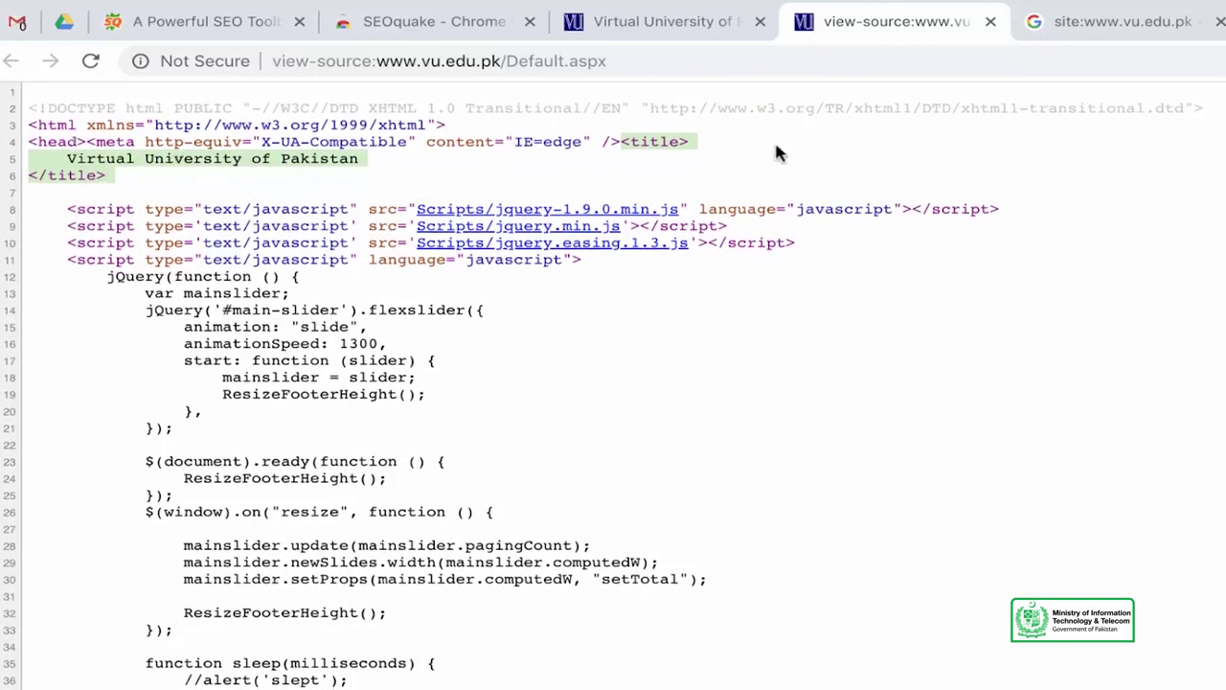
pyautogui.click(431, 21)
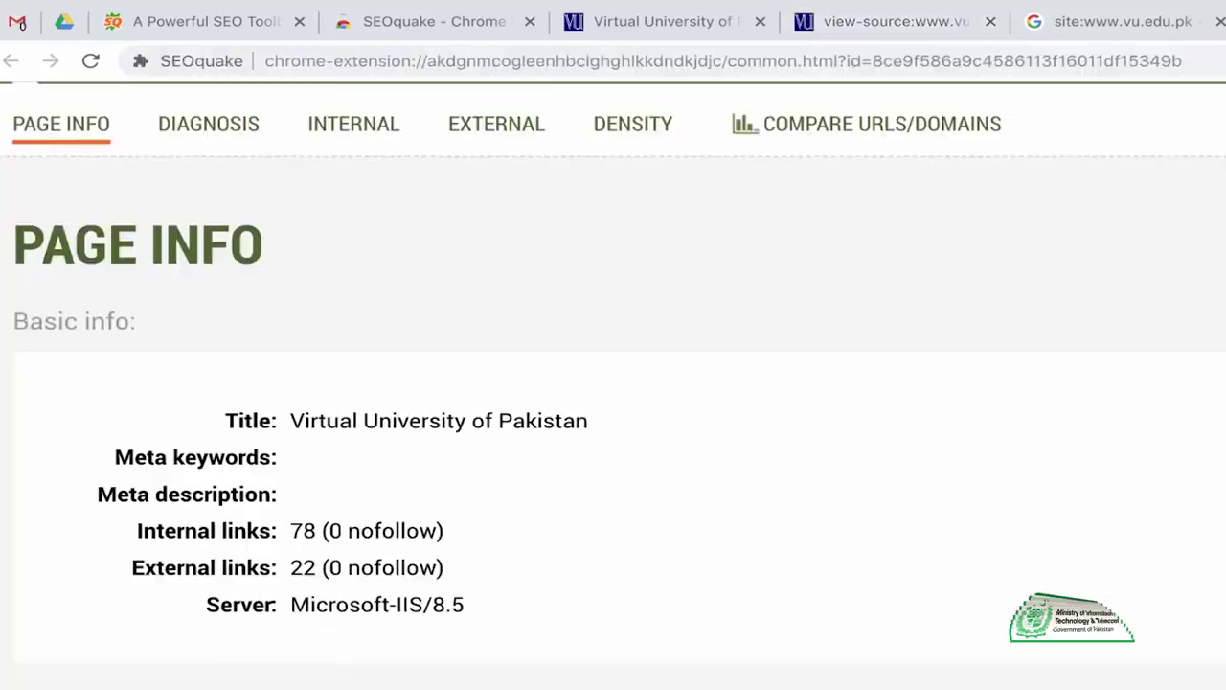
pyautogui.click(891, 27)
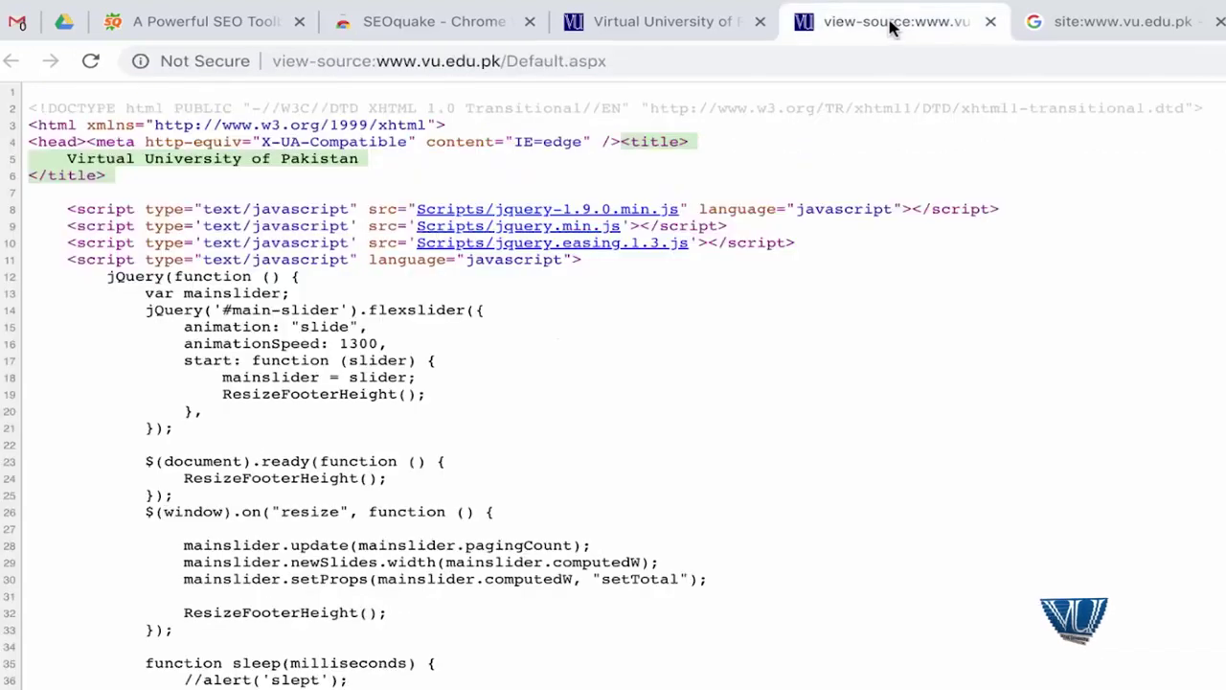
pyautogui.scroll(-10, 324, 305)
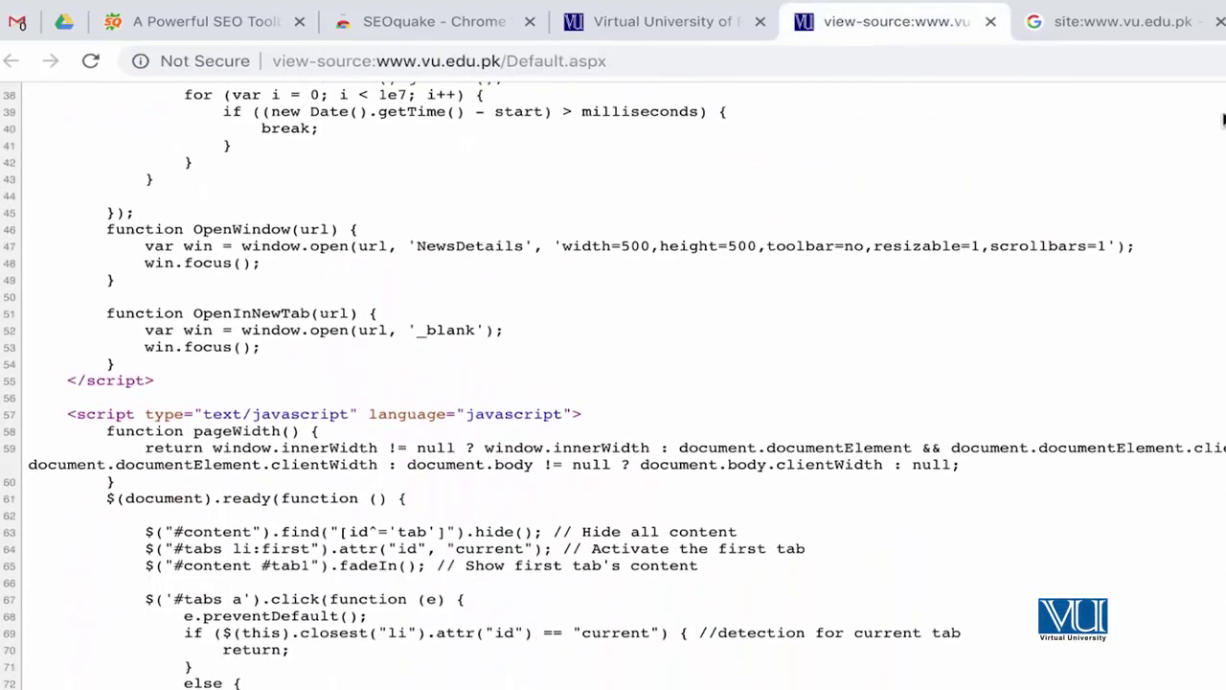
# Step: Return to the SEOquake Page Info report and examine its basic info and the page entries under Parameters
pyautogui.click(1018, 21)
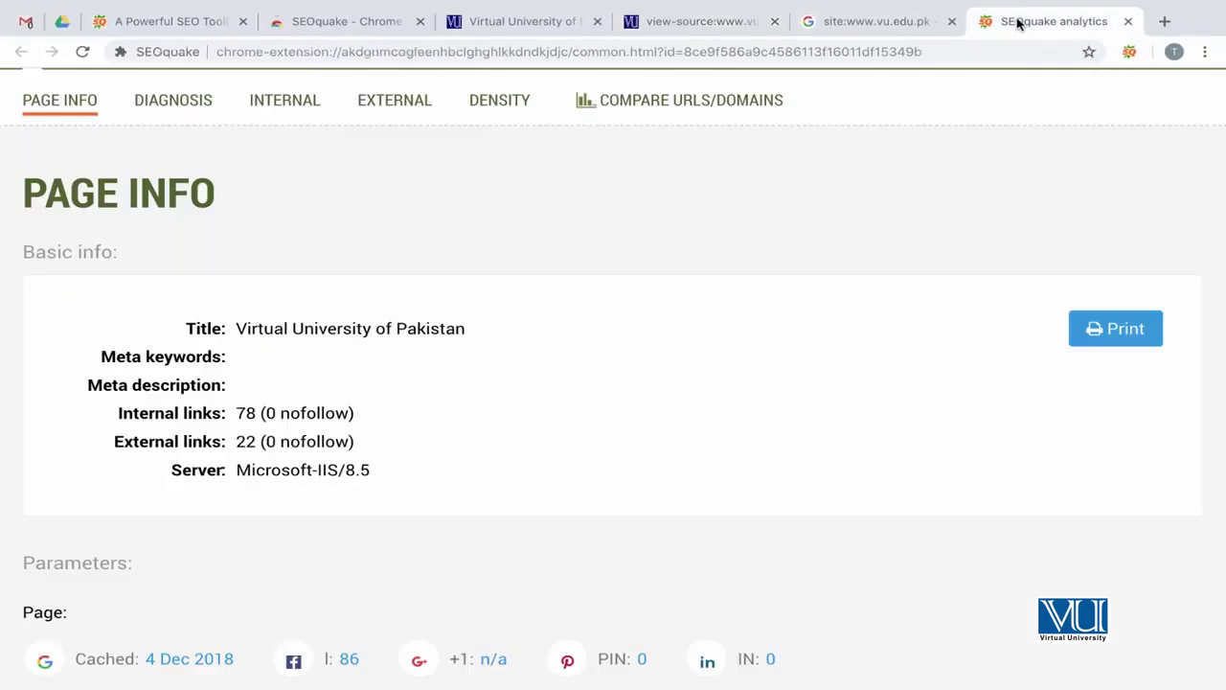
pyautogui.scroll(-2, 390, 354)
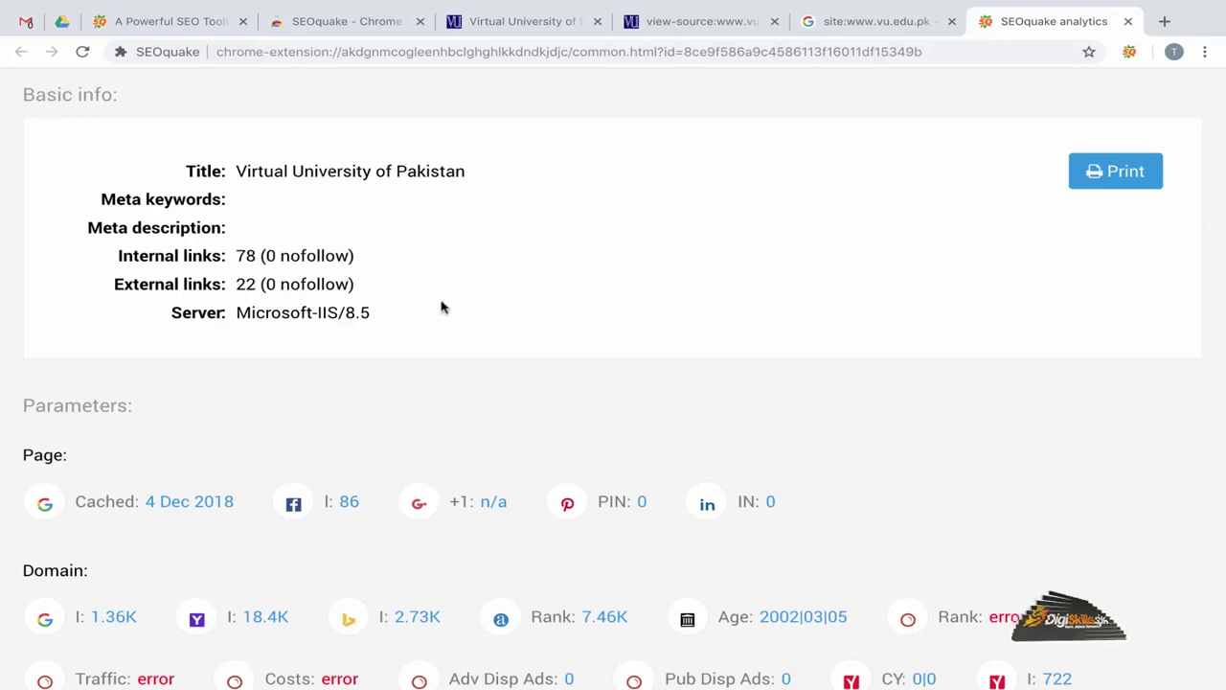
pyautogui.scroll(-1, 440, 306)
pyautogui.scroll(-1, 143, 255)
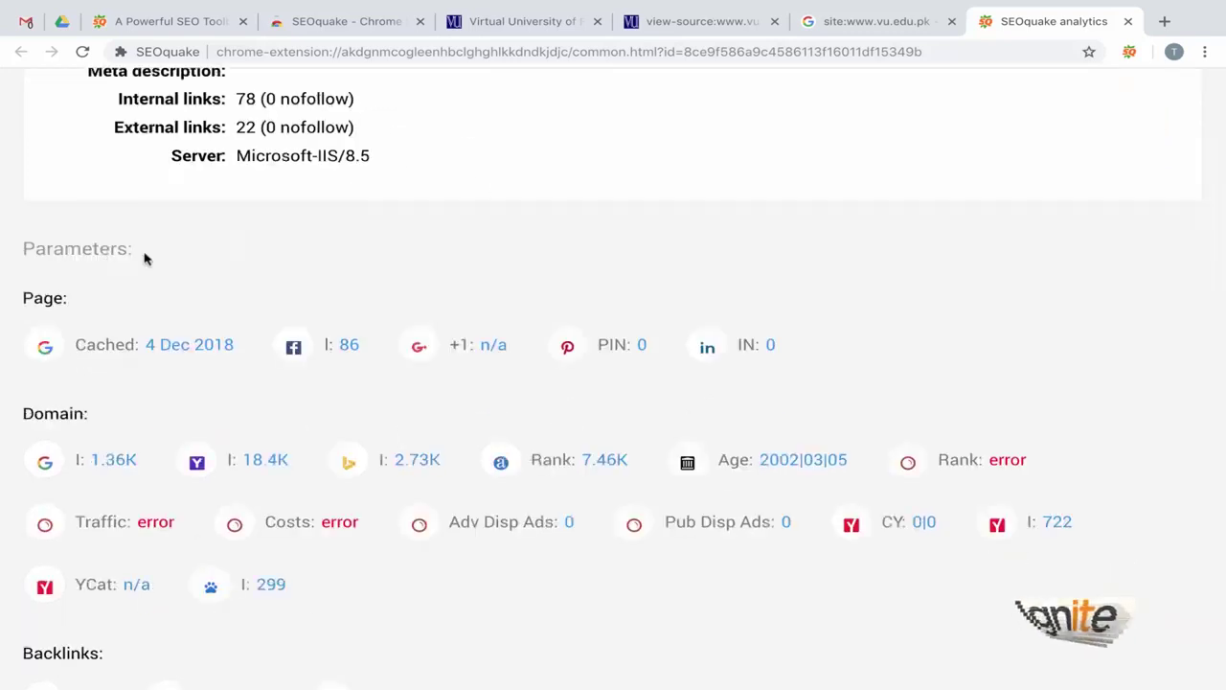
pyautogui.scroll(-1, 78, 282)
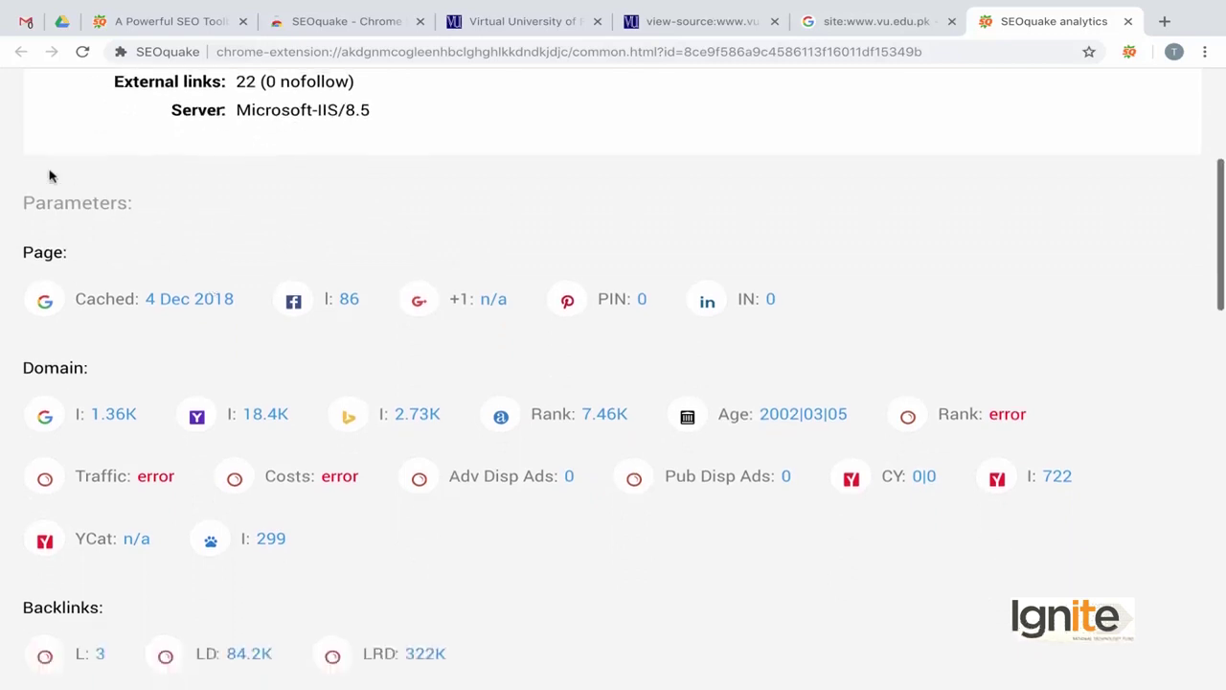
# Step: Open Google's cached snapshot of the university home page from the Page parameters, look through it, and close it
pyautogui.click(201, 304)
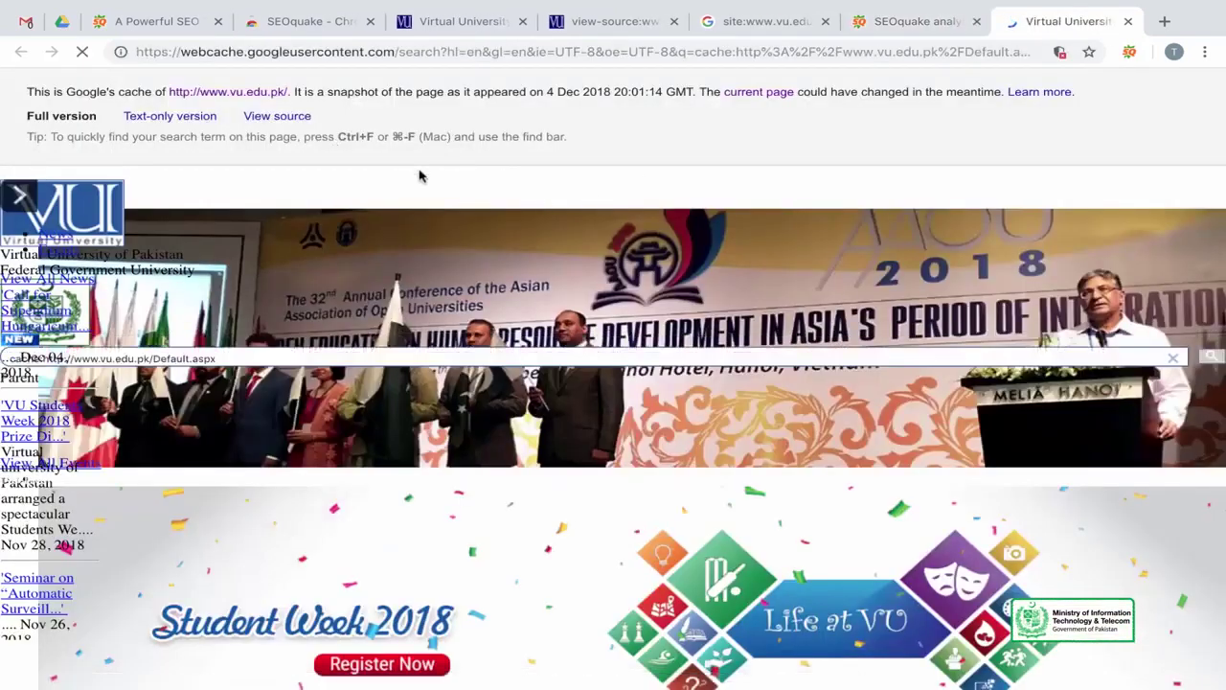
pyautogui.scroll(-3, 405, 303)
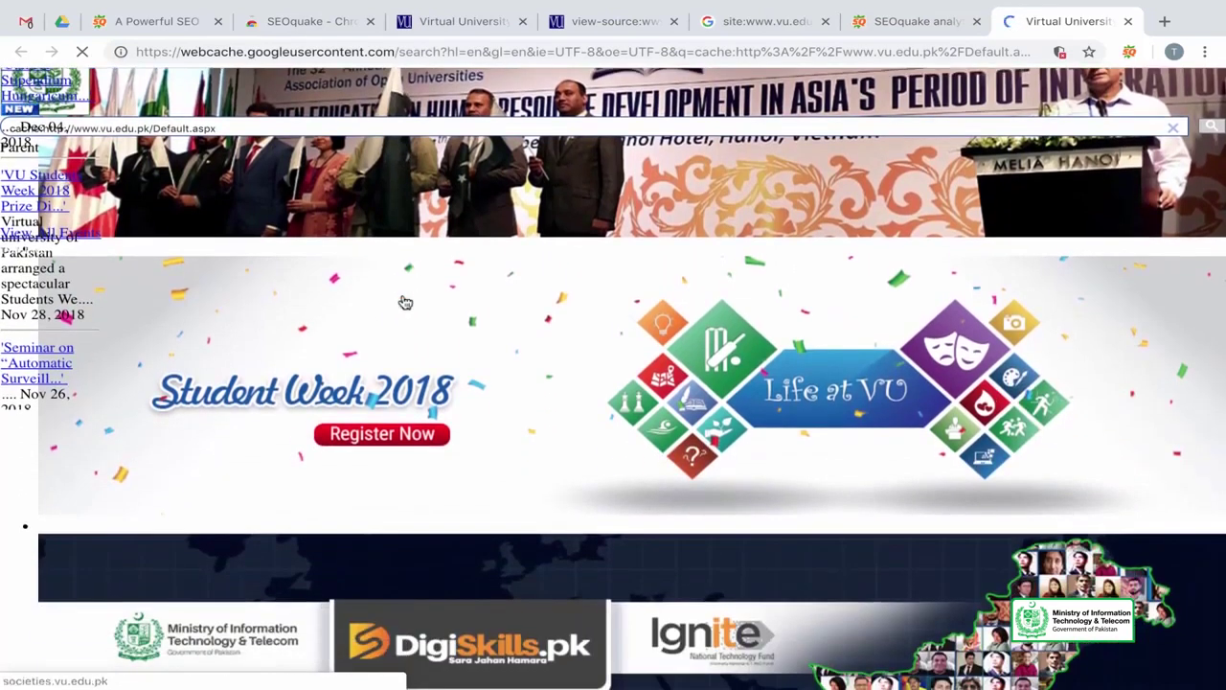
pyautogui.scroll(-5, 405, 303)
pyautogui.click(1128, 21)
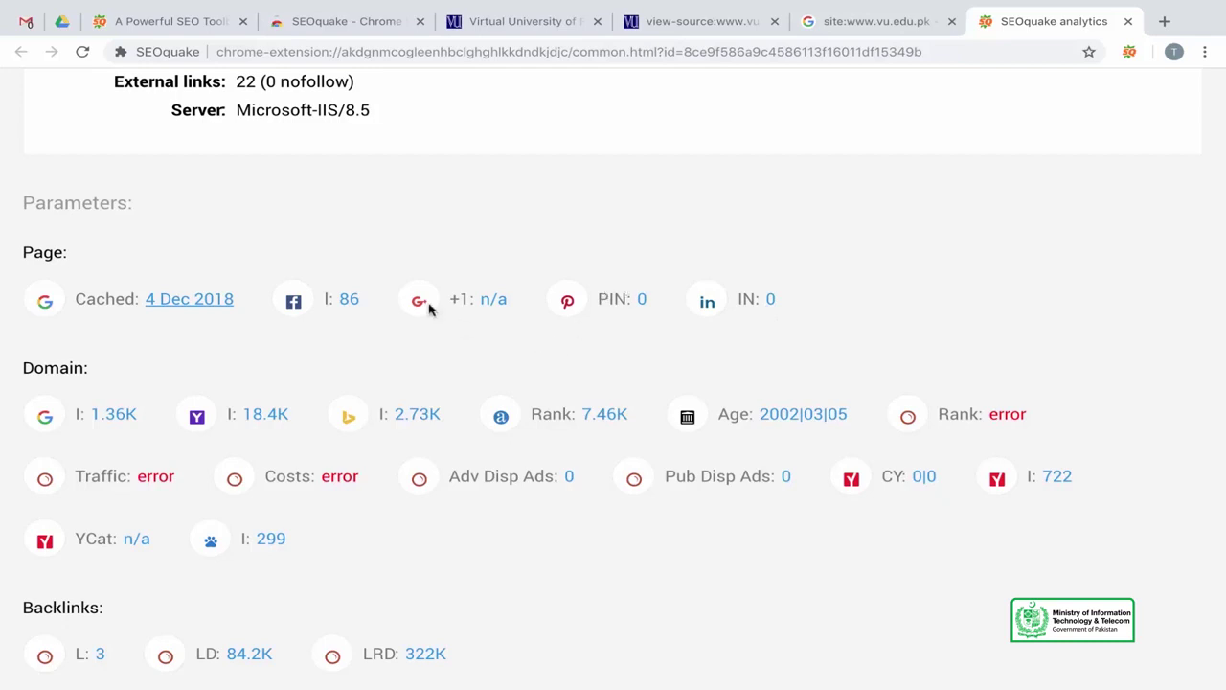
# Step: Examine the Domain parameters, comparing the Google and Yahoo index entries
pyautogui.scroll(-1, 481, 329)
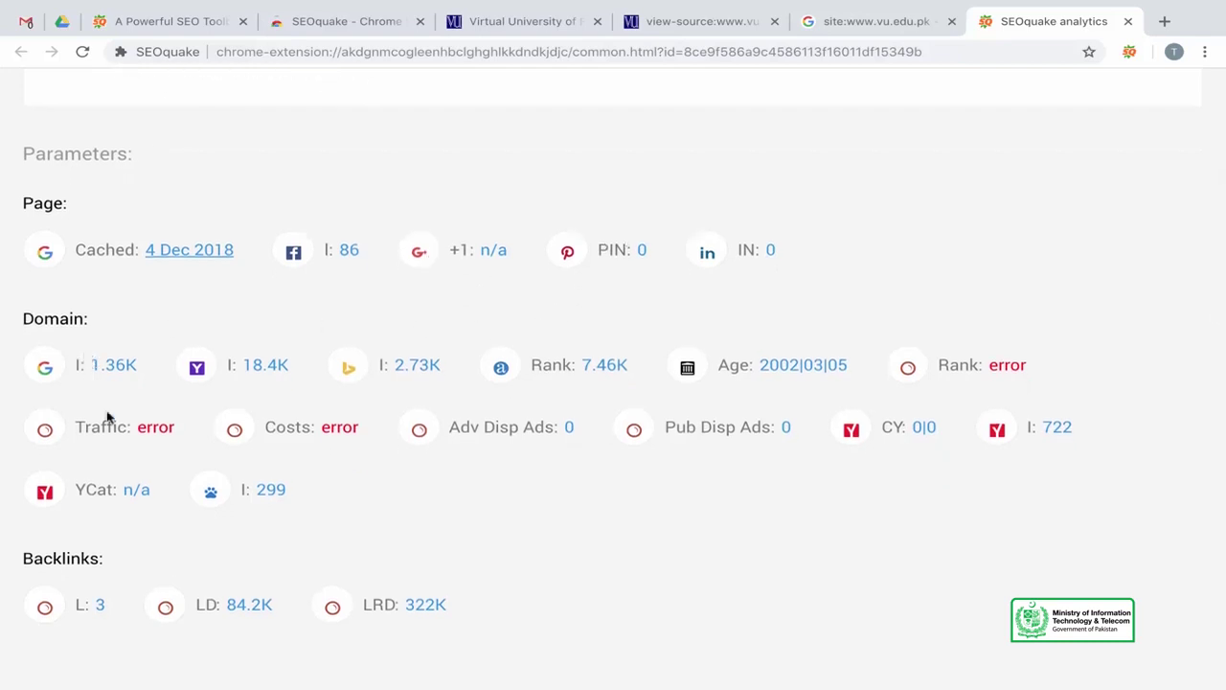
pyautogui.scroll(-1, 96, 393)
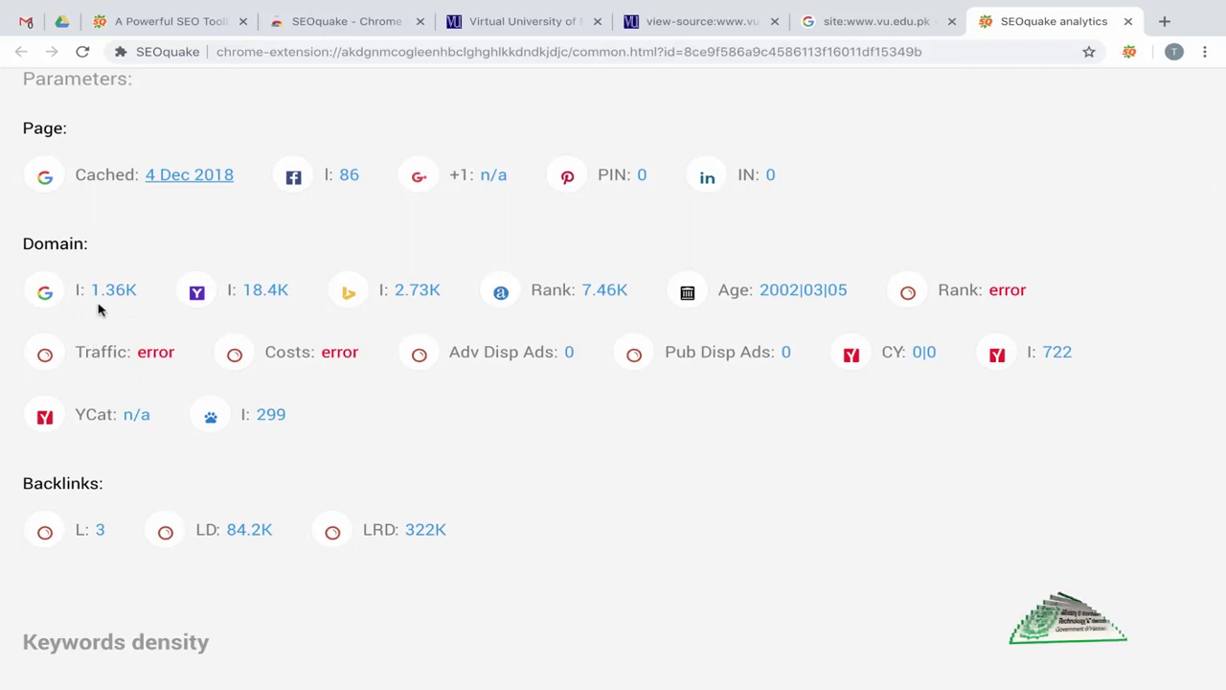
pyautogui.moveTo(121, 300)
pyautogui.moveTo(257, 296)
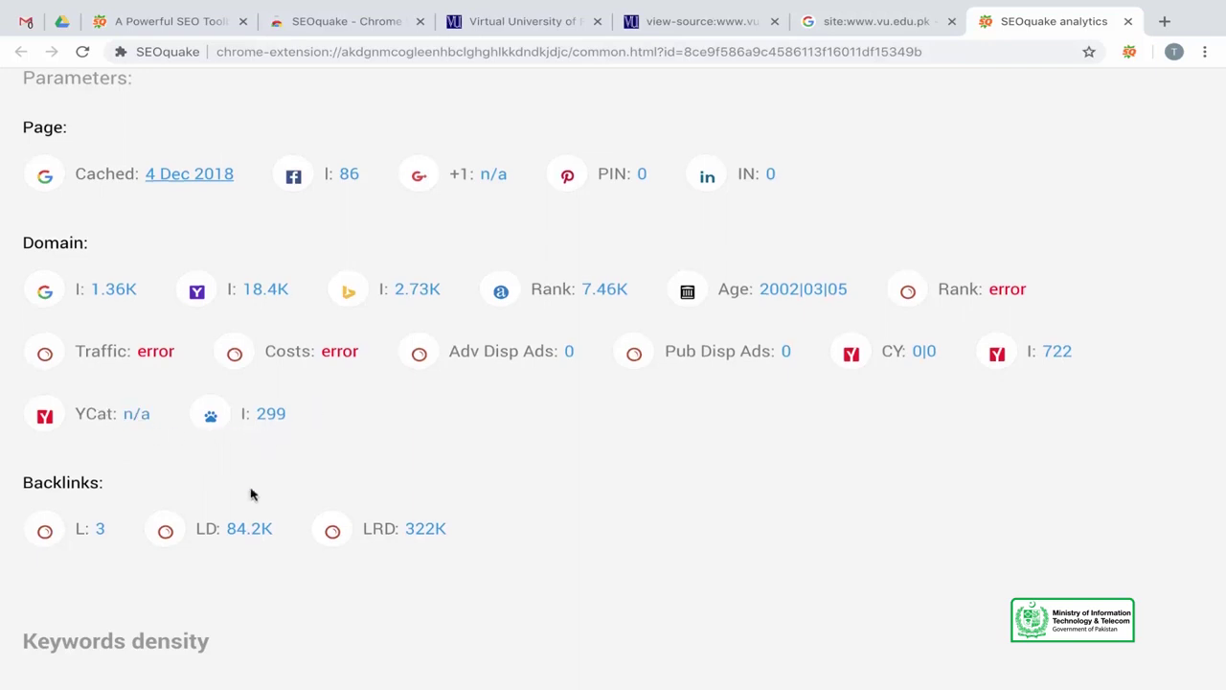
# Step: Open the SEMrush report for the page's L backlinks, look at it, and return to the SEOquake report
pyautogui.scroll(-3, 240, 478)
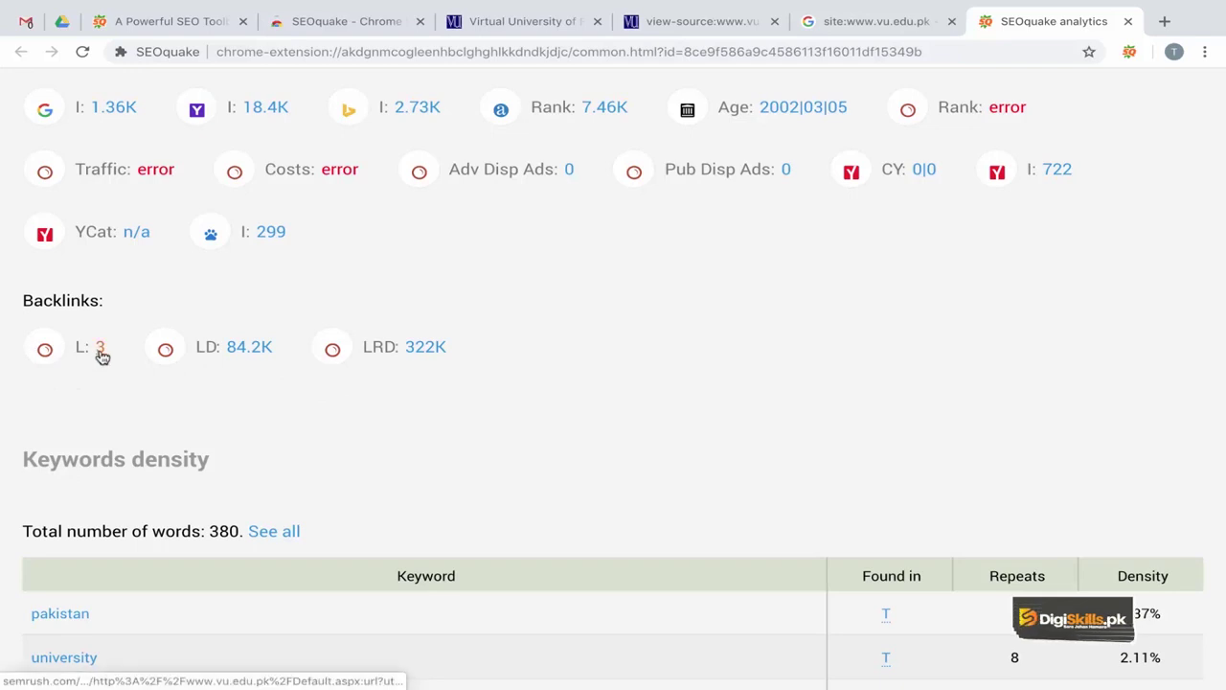
pyautogui.click(99, 352)
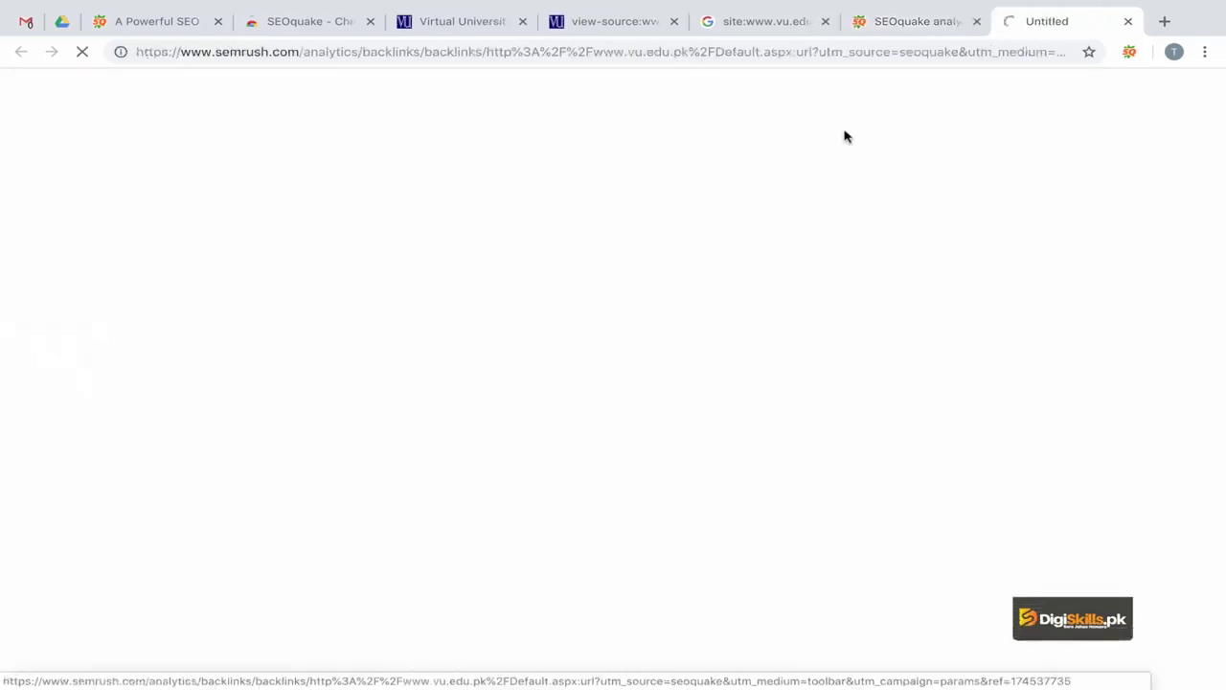
pyautogui.click(907, 31)
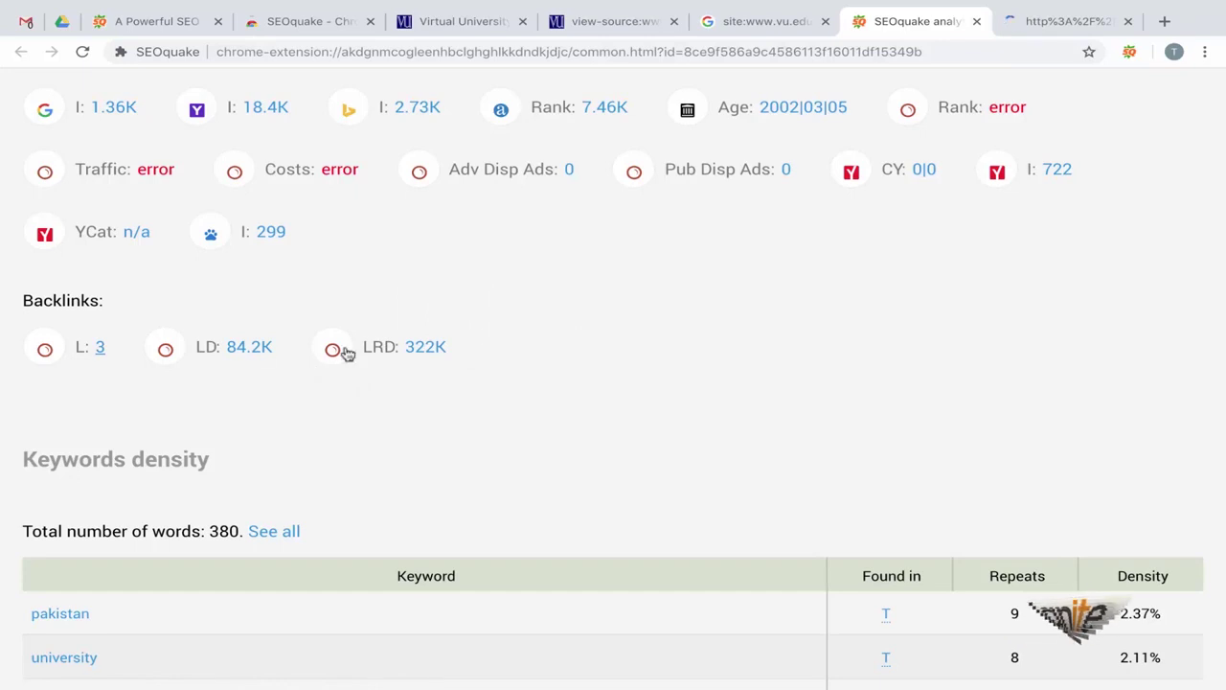
pyautogui.click(1065, 29)
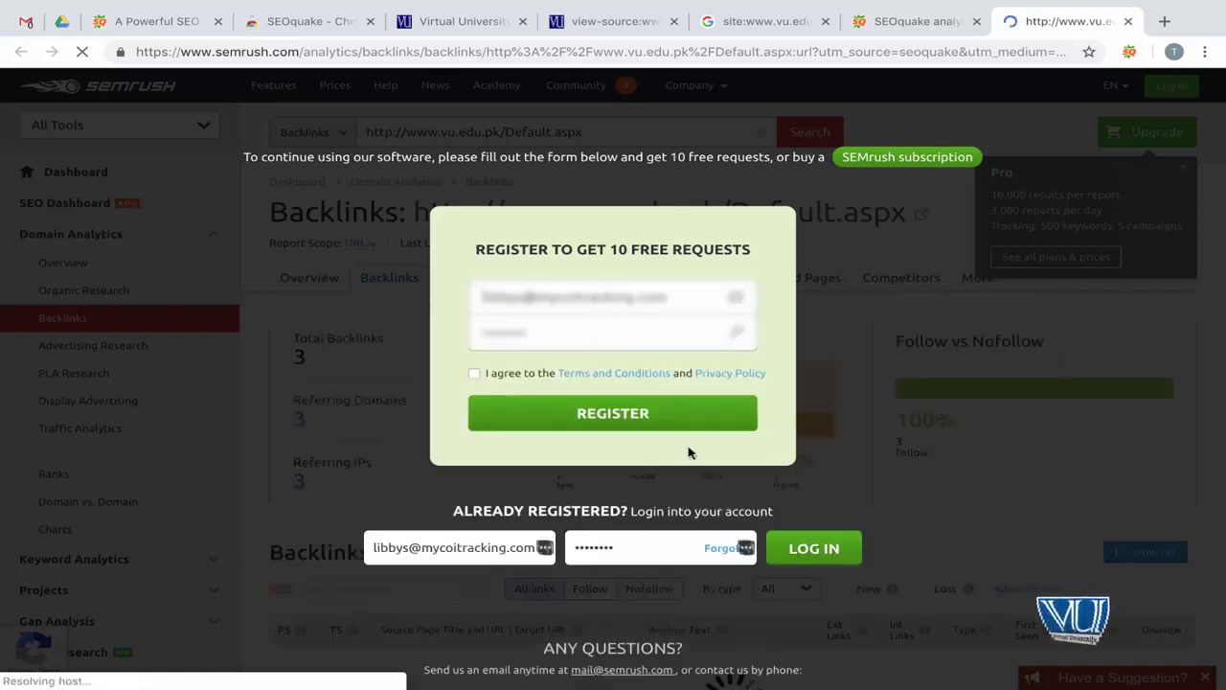
pyautogui.click(900, 22)
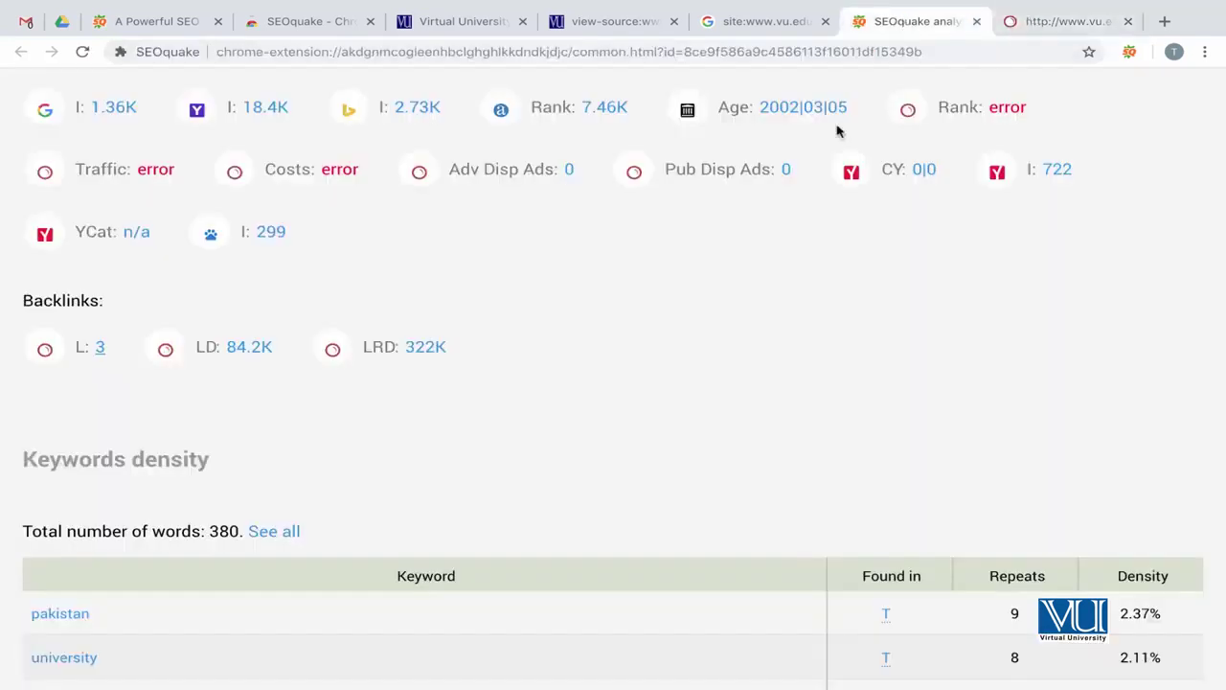
# Step: Examine the single-word table under Keywords density, including the repeats and density of the keyword "pakistan"
pyautogui.scroll(-4, 769, 249)
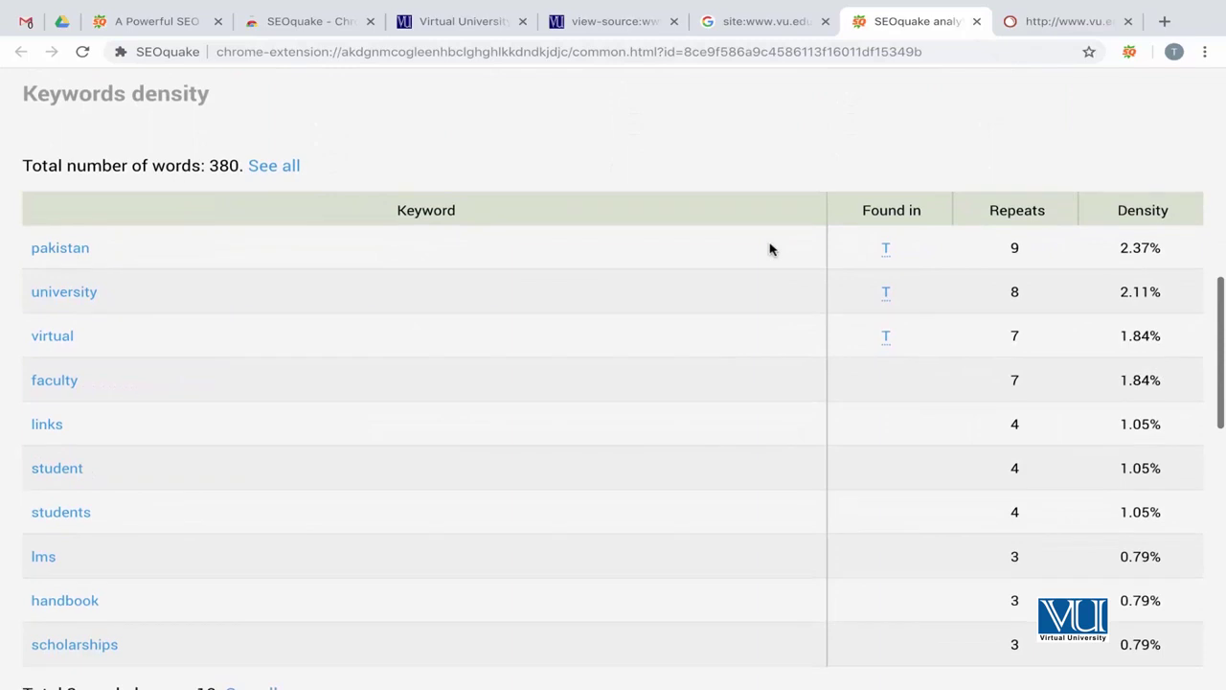
pyautogui.scroll(8, 769, 249)
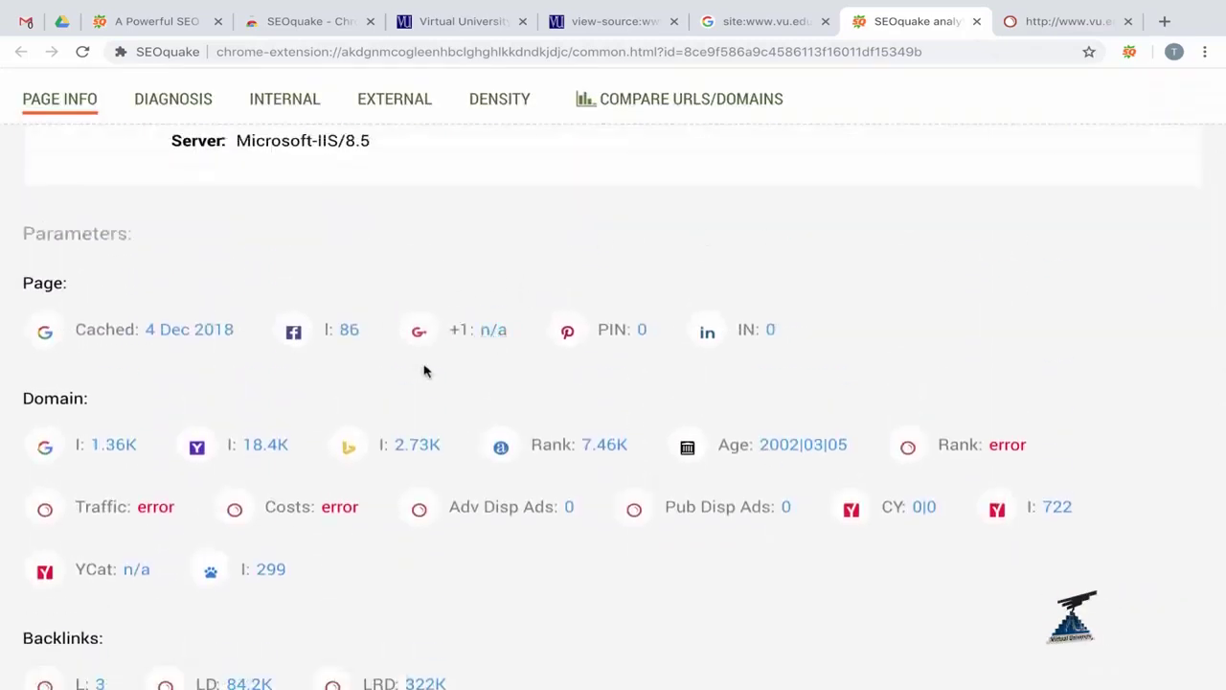
pyautogui.scroll(-2, 378, 530)
pyautogui.scroll(-4, 378, 532)
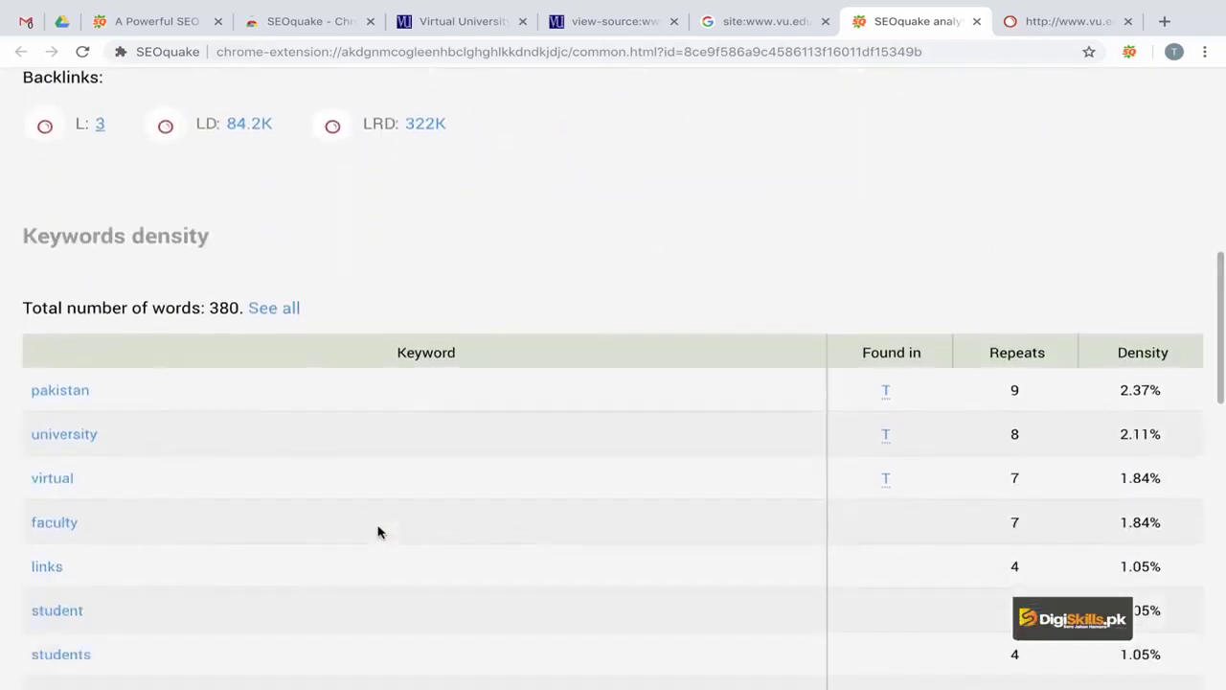
pyautogui.scroll(-1, 378, 531)
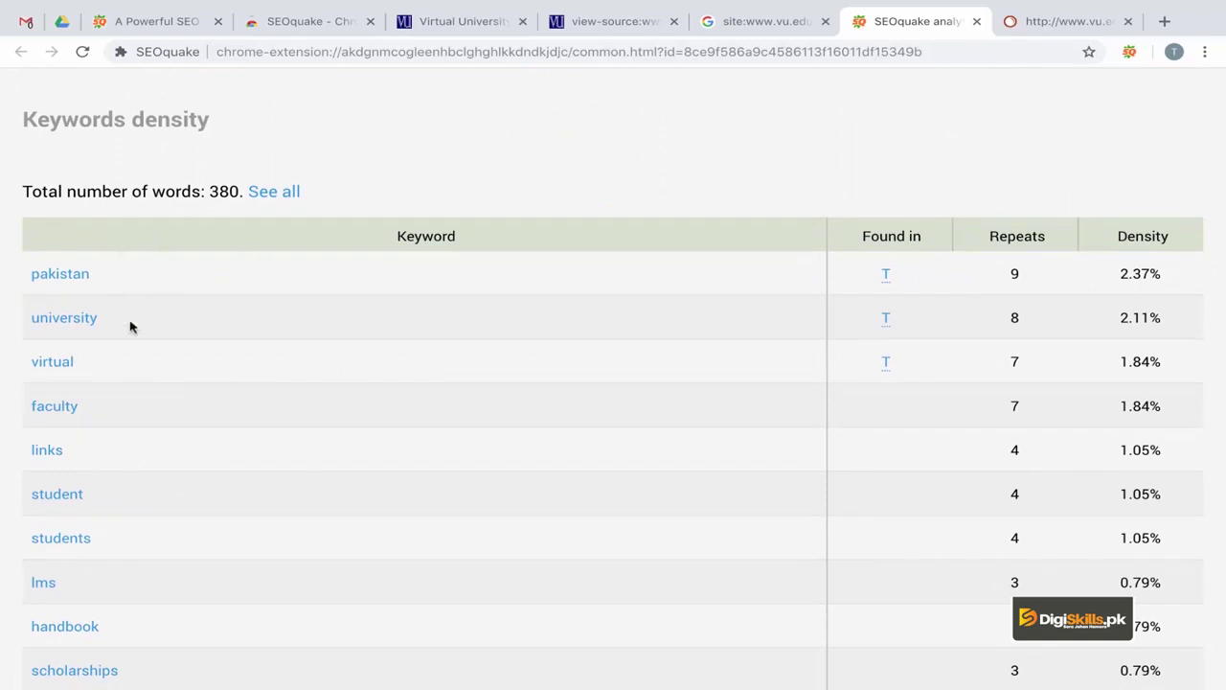
pyautogui.scroll(-1, 130, 327)
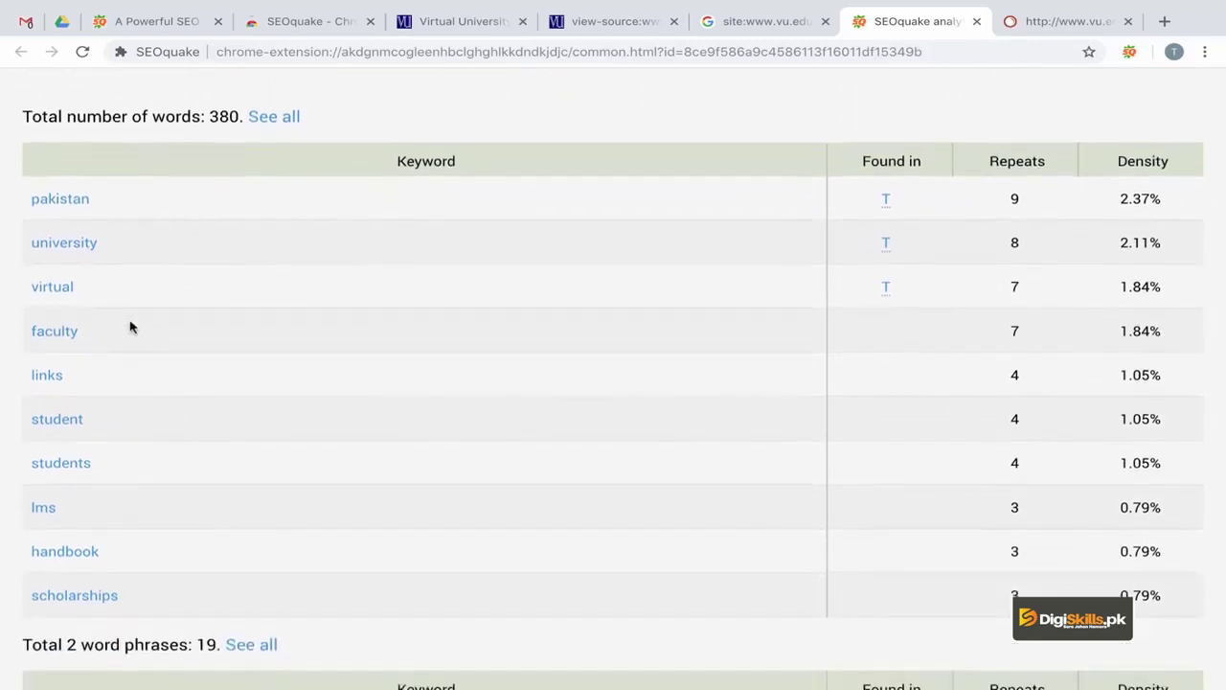
pyautogui.scroll(3, 192, 331)
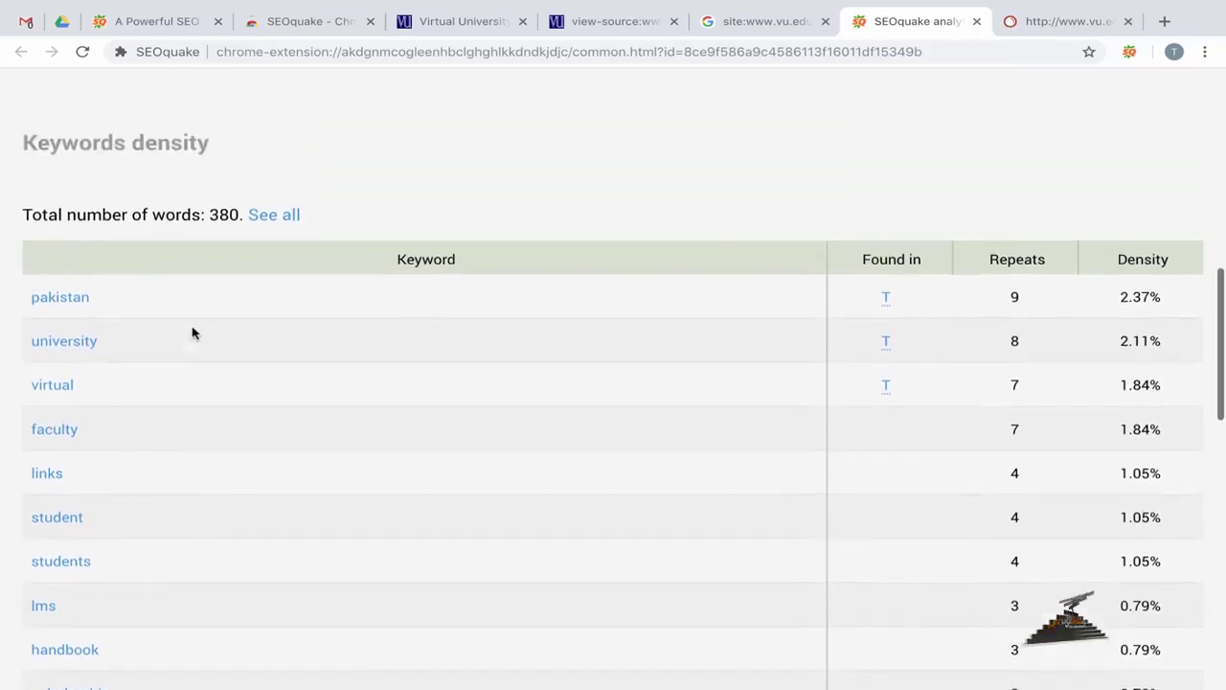
pyautogui.scroll(-3, 191, 332)
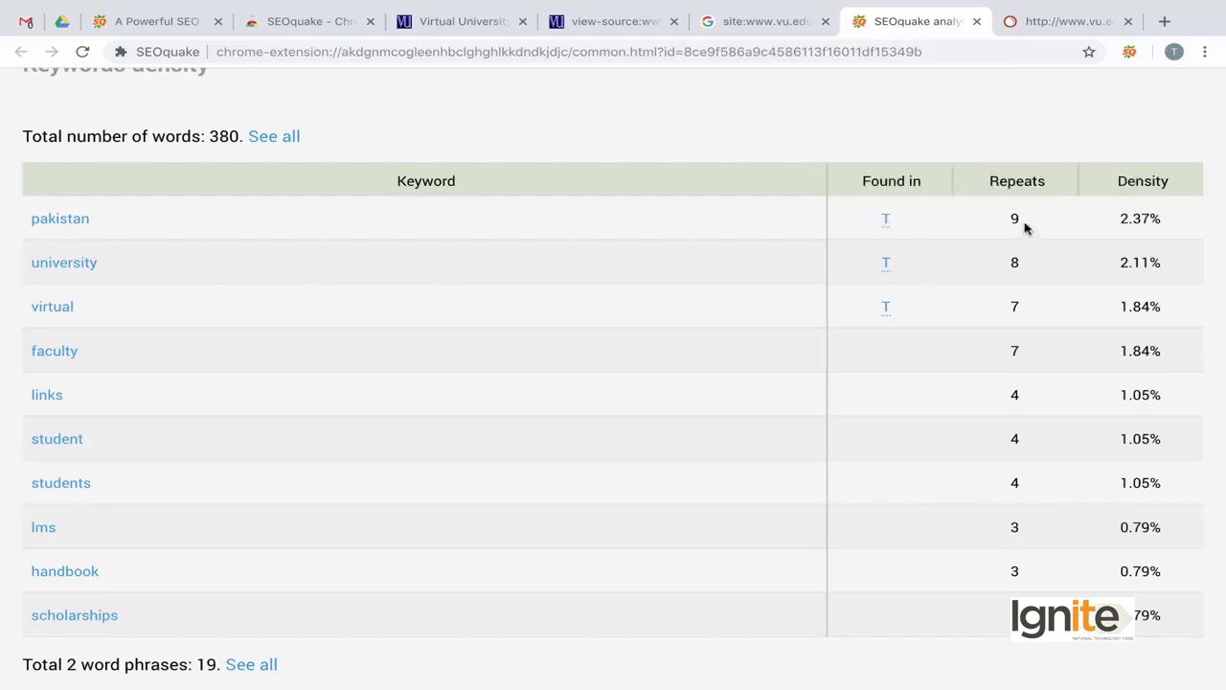
pyautogui.tripleClick(1128, 219)
pyautogui.click(1122, 225)
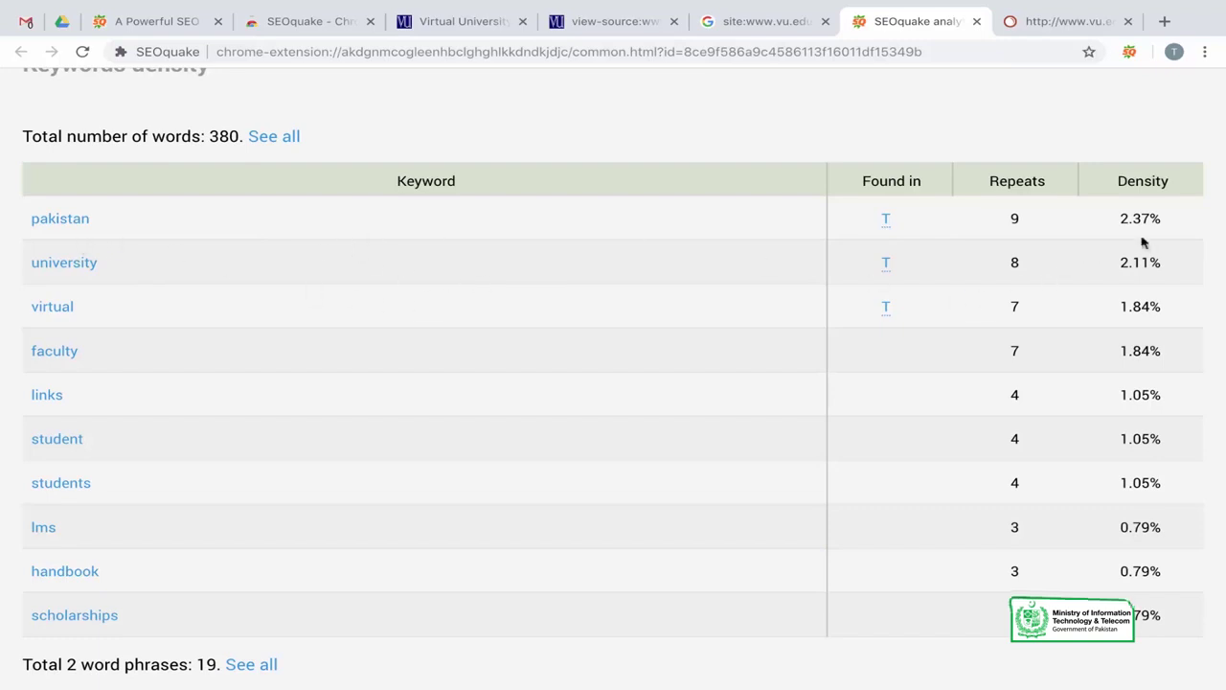
# Step: Examine the density tables for two-, three- and four-word phrases, highlighting the density of "virtual university of pakistan"
pyautogui.scroll(-4, 1121, 328)
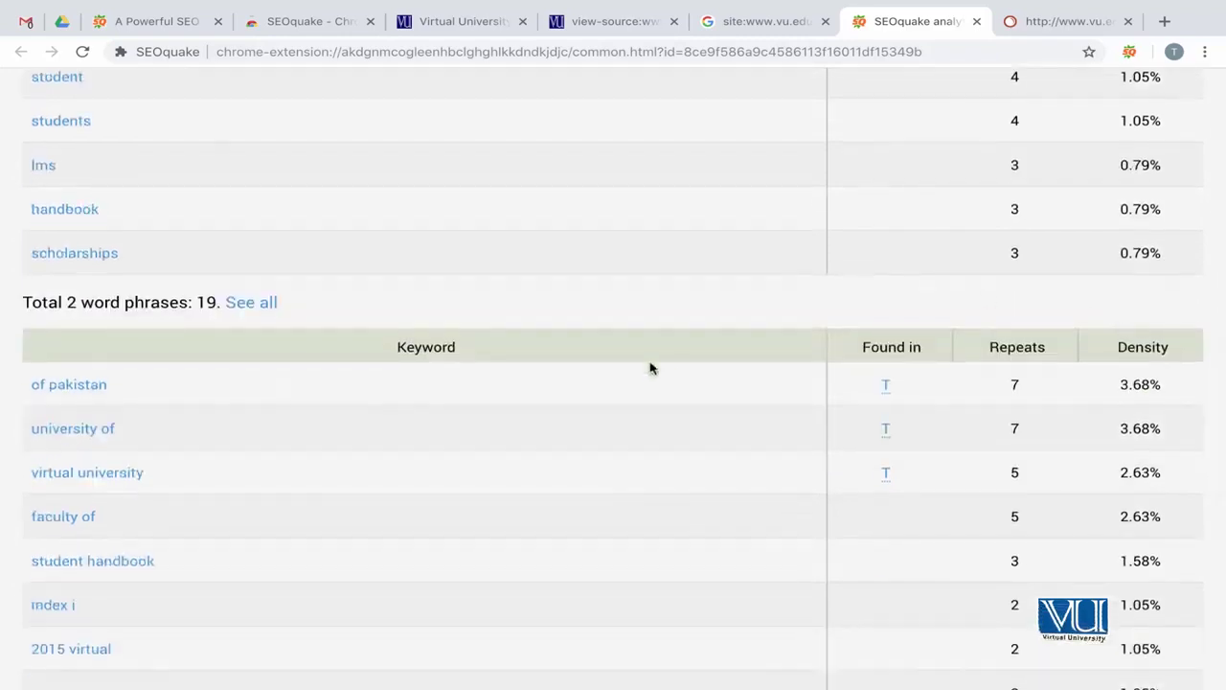
pyautogui.scroll(3, 1062, 254)
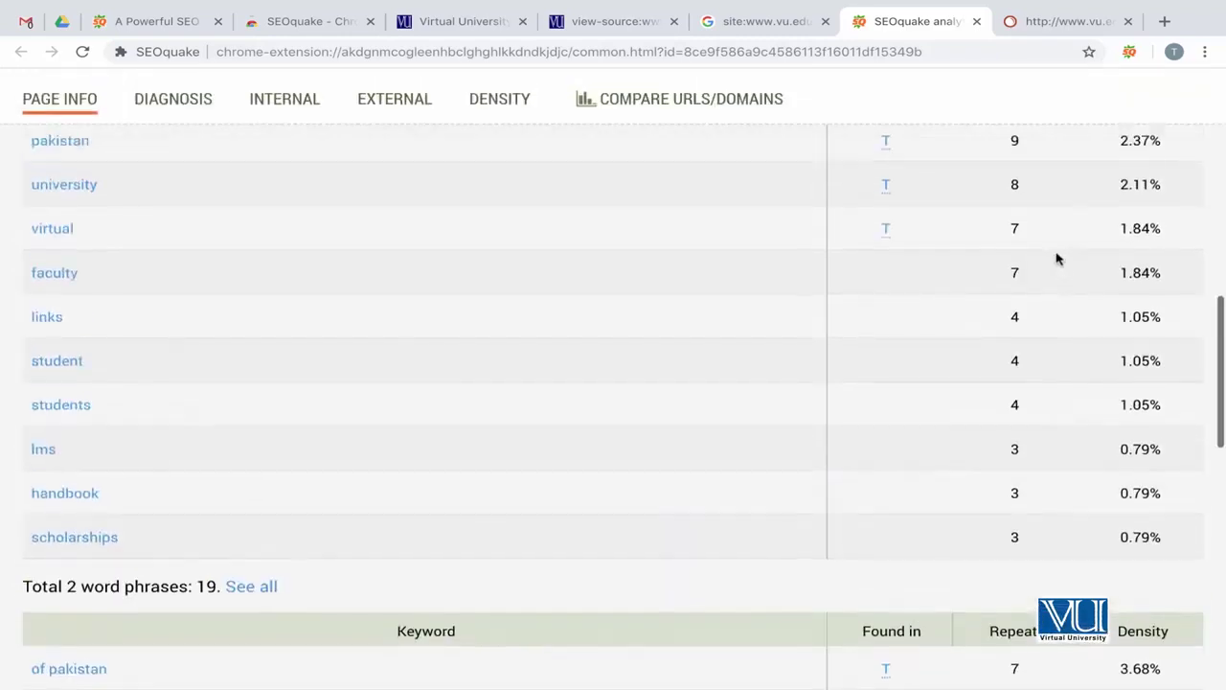
pyautogui.scroll(-4, 247, 317)
pyautogui.scroll(-10, 247, 317)
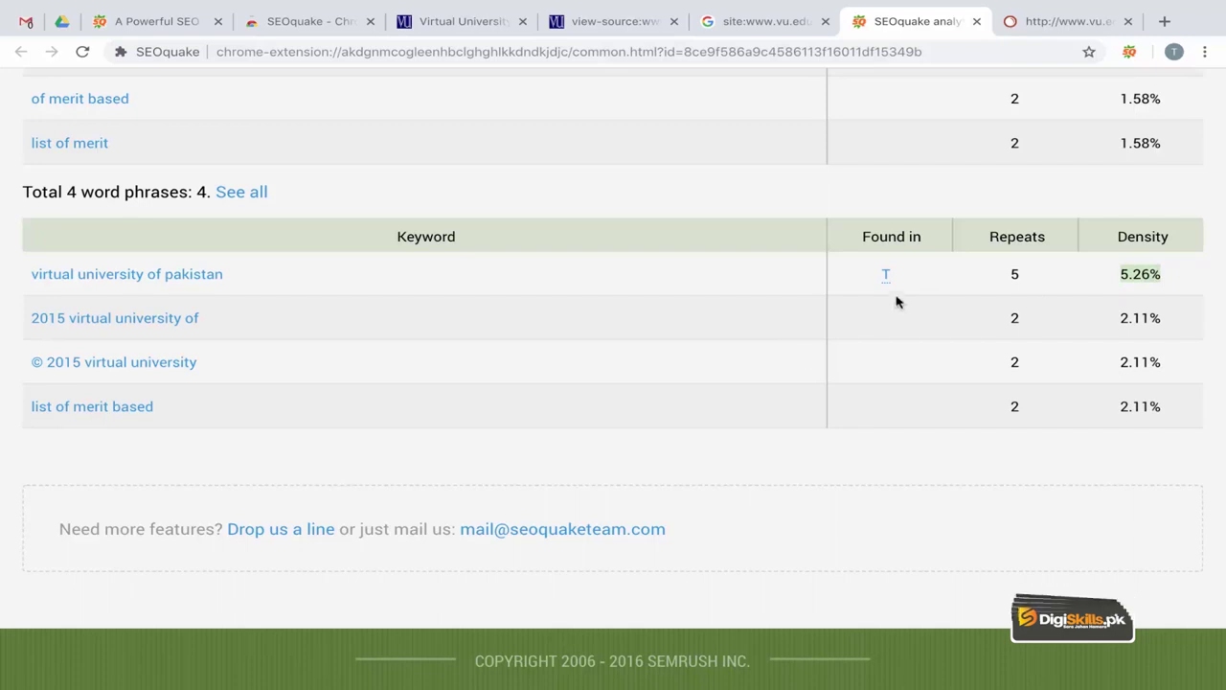
pyautogui.scroll(2, 838, 224)
pyautogui.scroll(2, 839, 224)
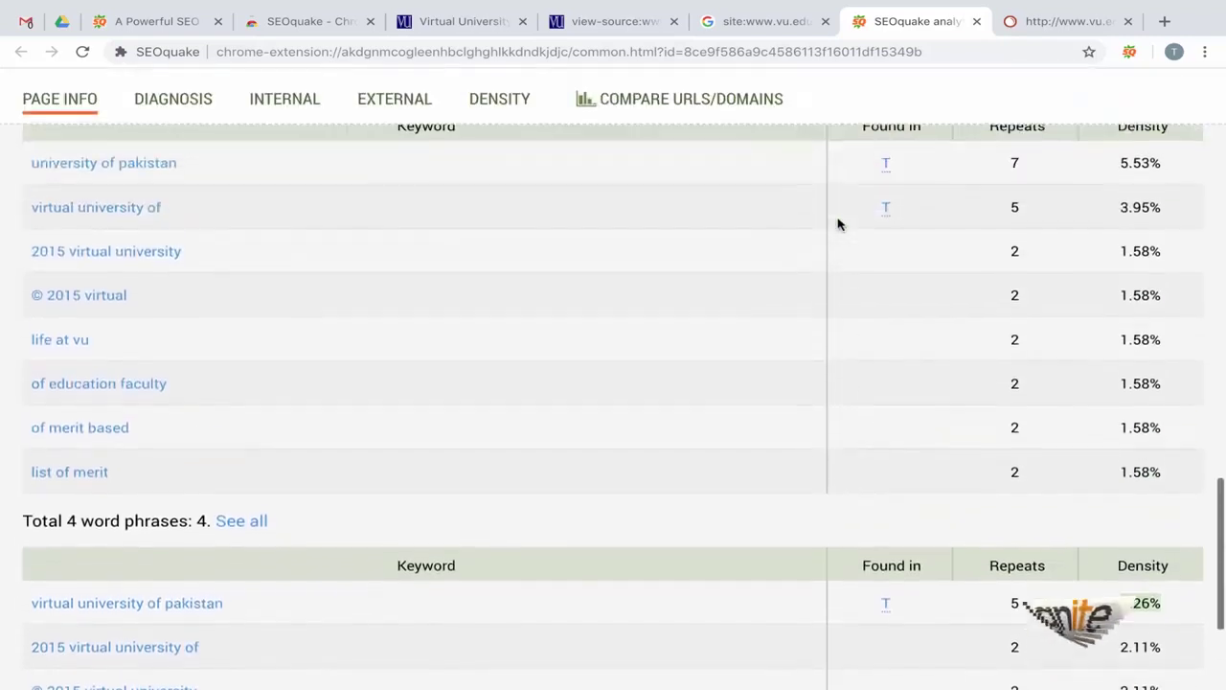
pyautogui.moveTo(883, 269)
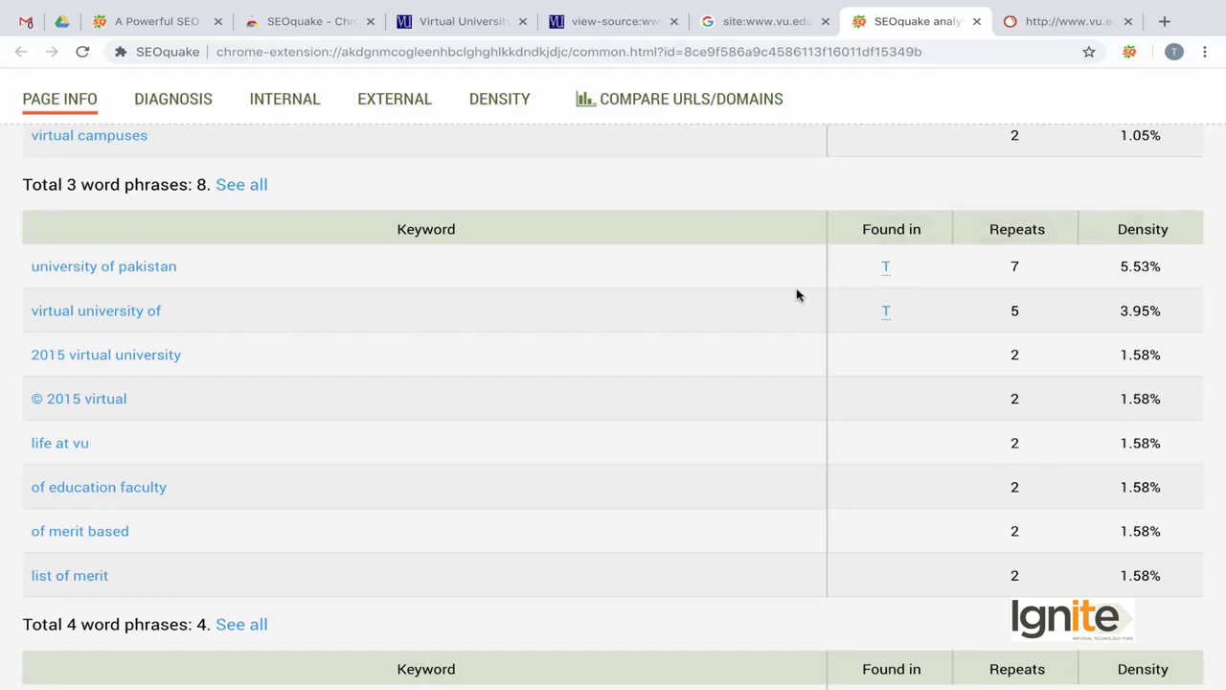
pyautogui.scroll(-4, 766, 375)
# Step: Open the Diagnosis report with the page SEO audit for the university home page
pyautogui.scroll(15, 766, 375)
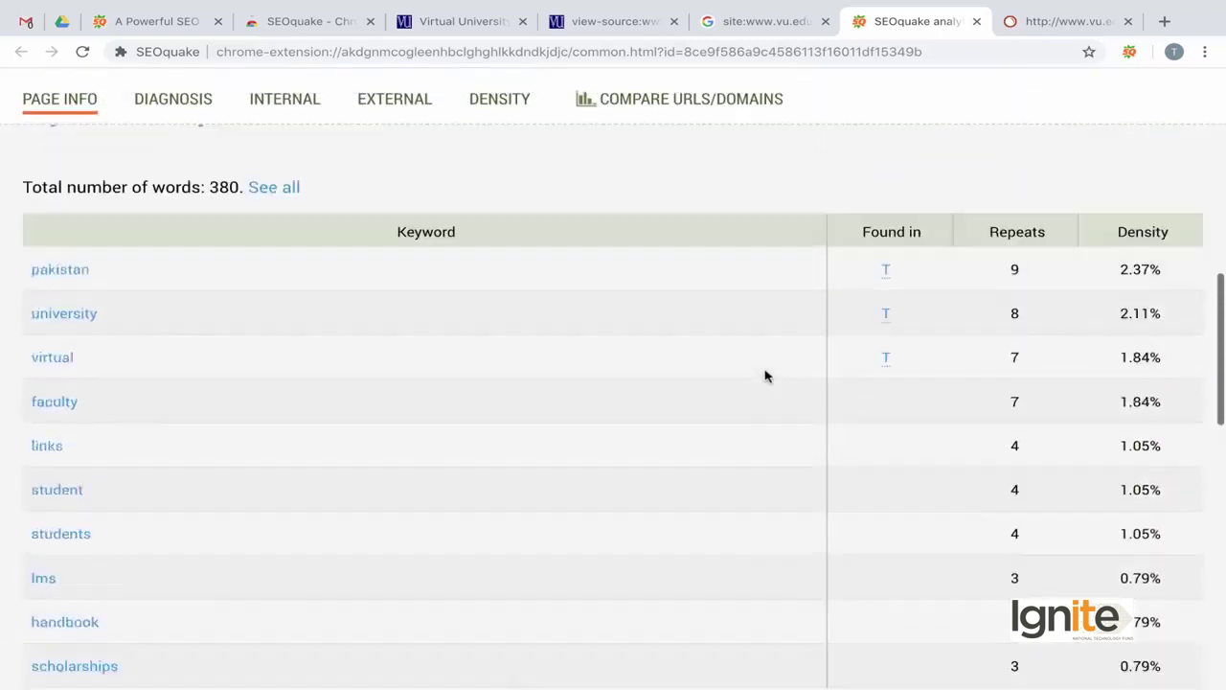
pyautogui.scroll(10, 211, 252)
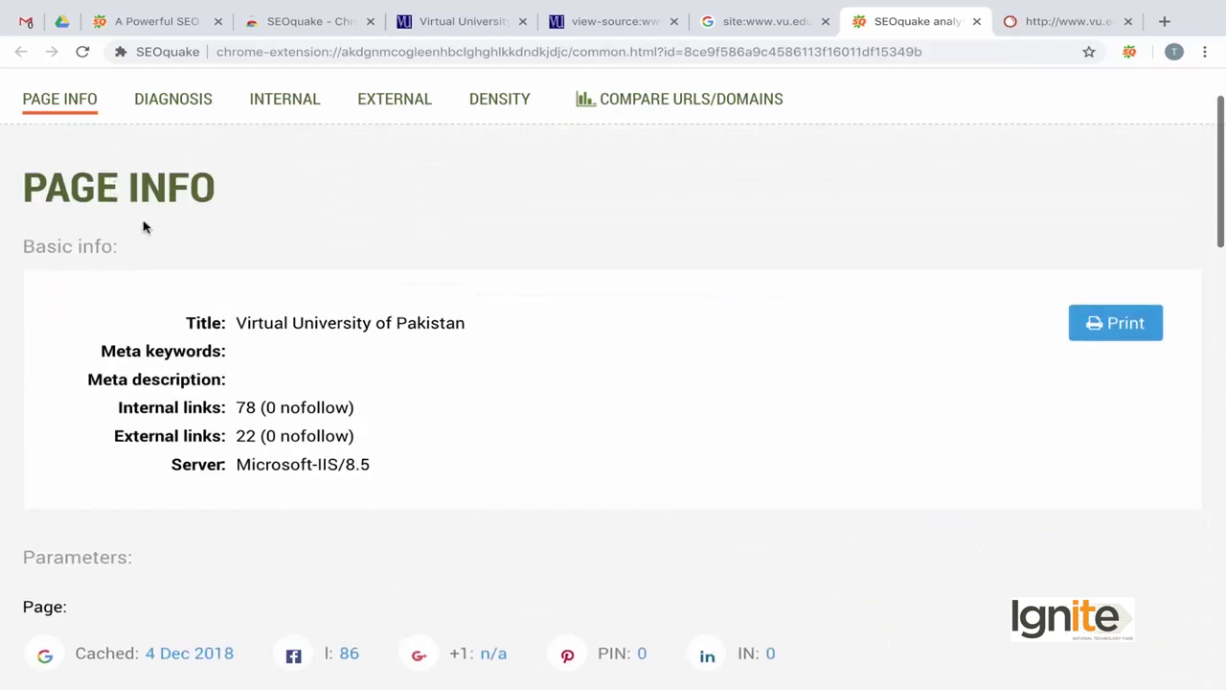
pyautogui.click(162, 103)
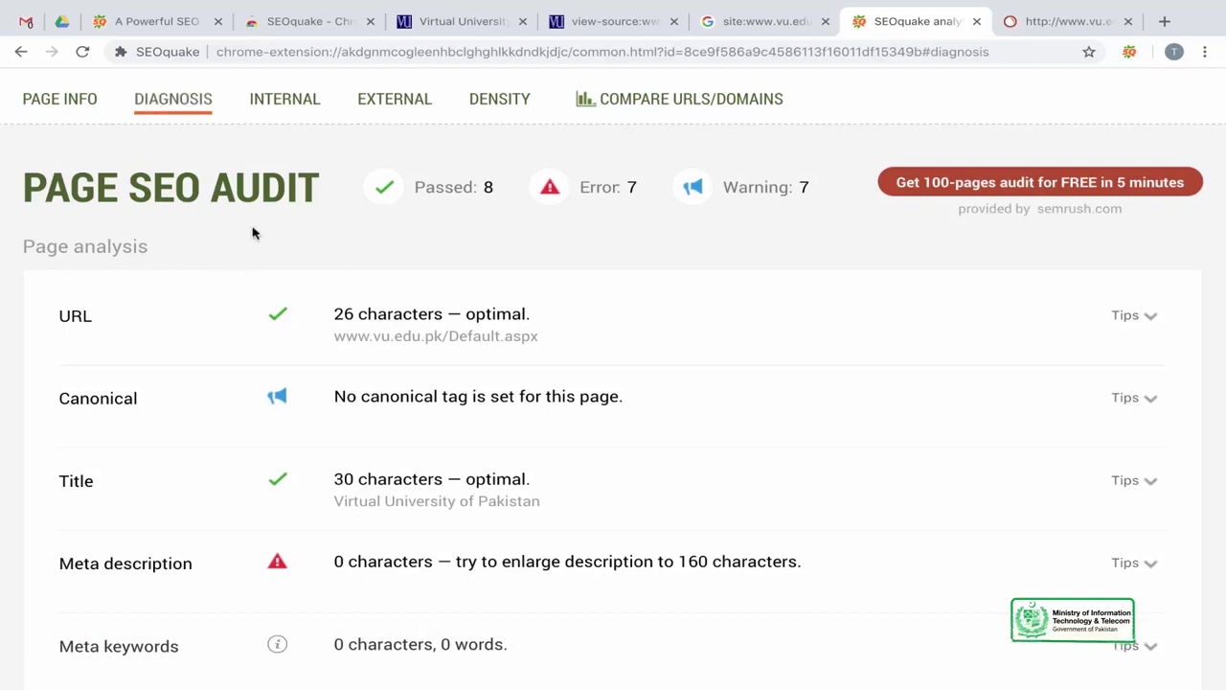
# Step: Review the passed, error and warning summary of the page SEO audit, plus the URL and Canonical checks
pyautogui.scroll(2, 354, 276)
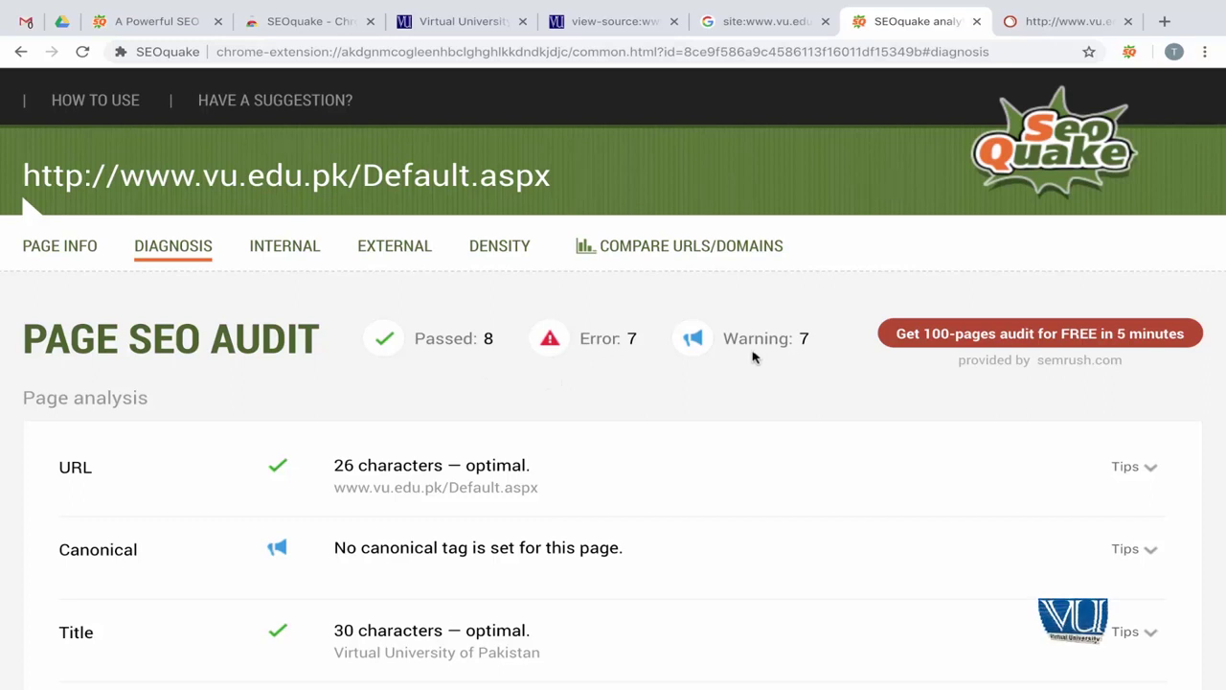
pyautogui.scroll(-2, 648, 409)
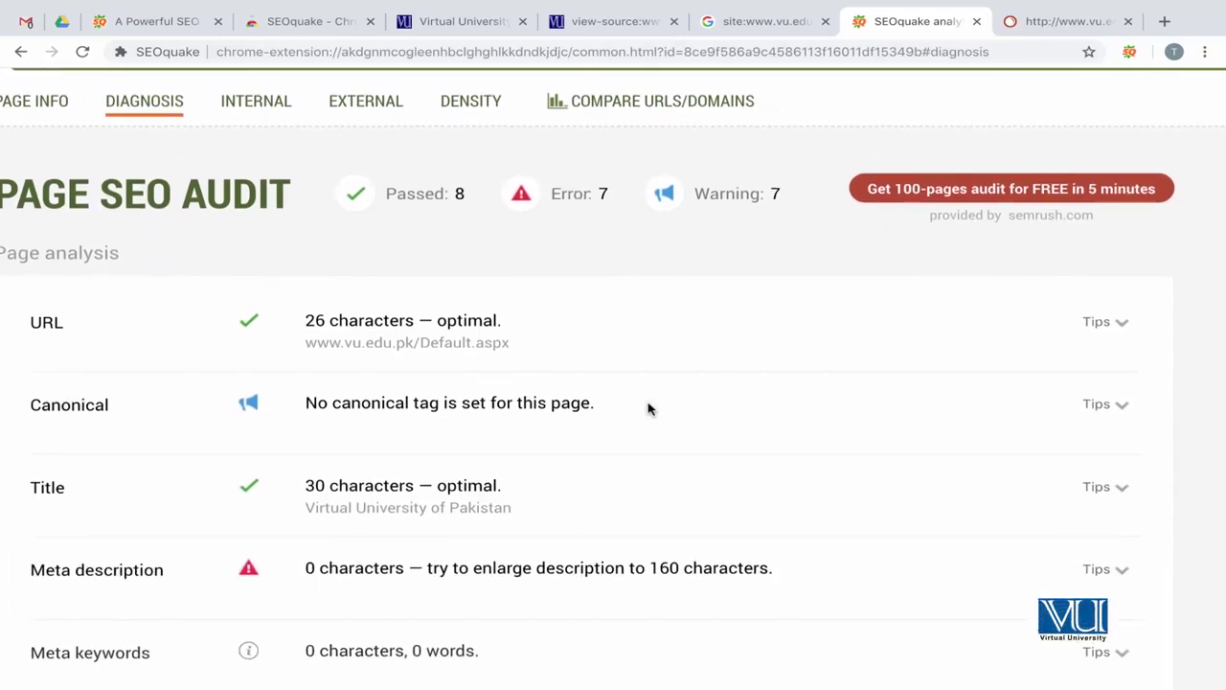
pyautogui.scroll(-1, 648, 409)
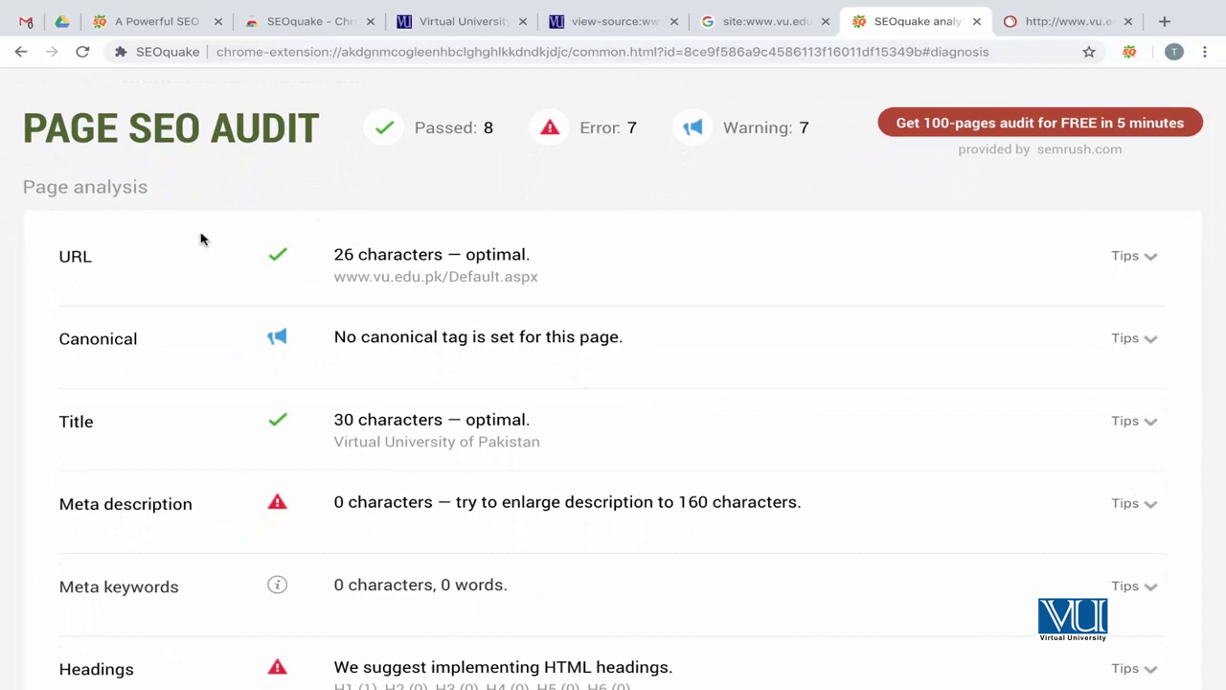
pyautogui.scroll(-1, 199, 239)
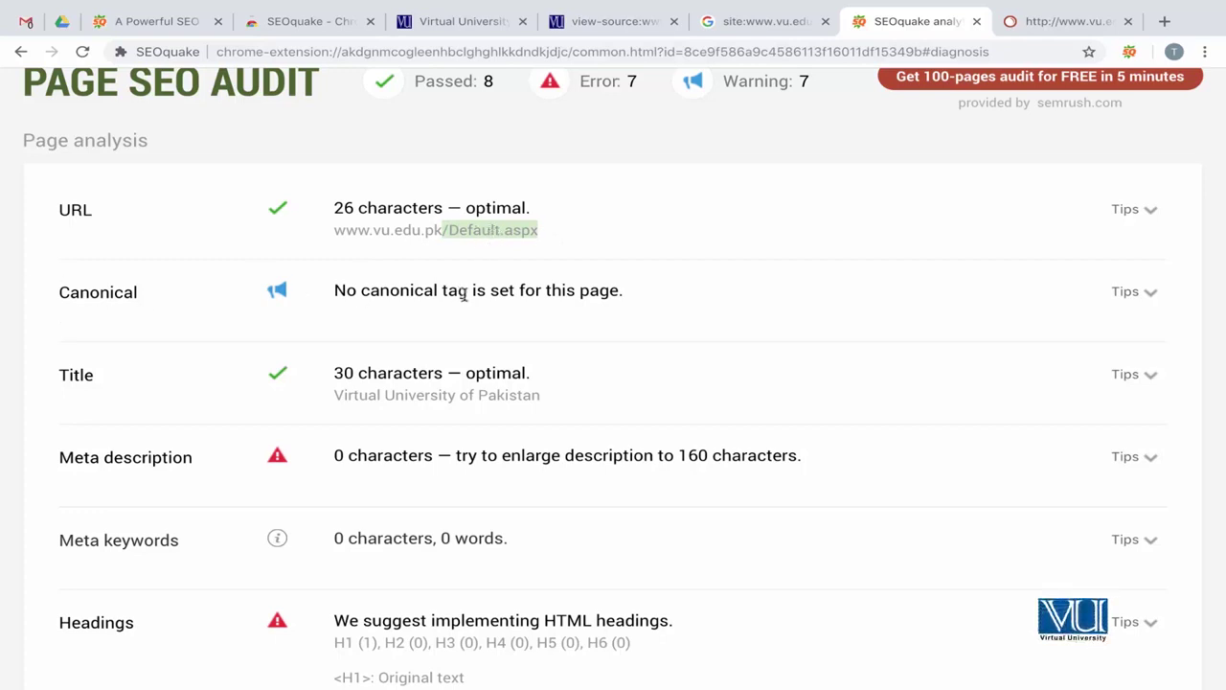
pyautogui.scroll(-1, 454, 310)
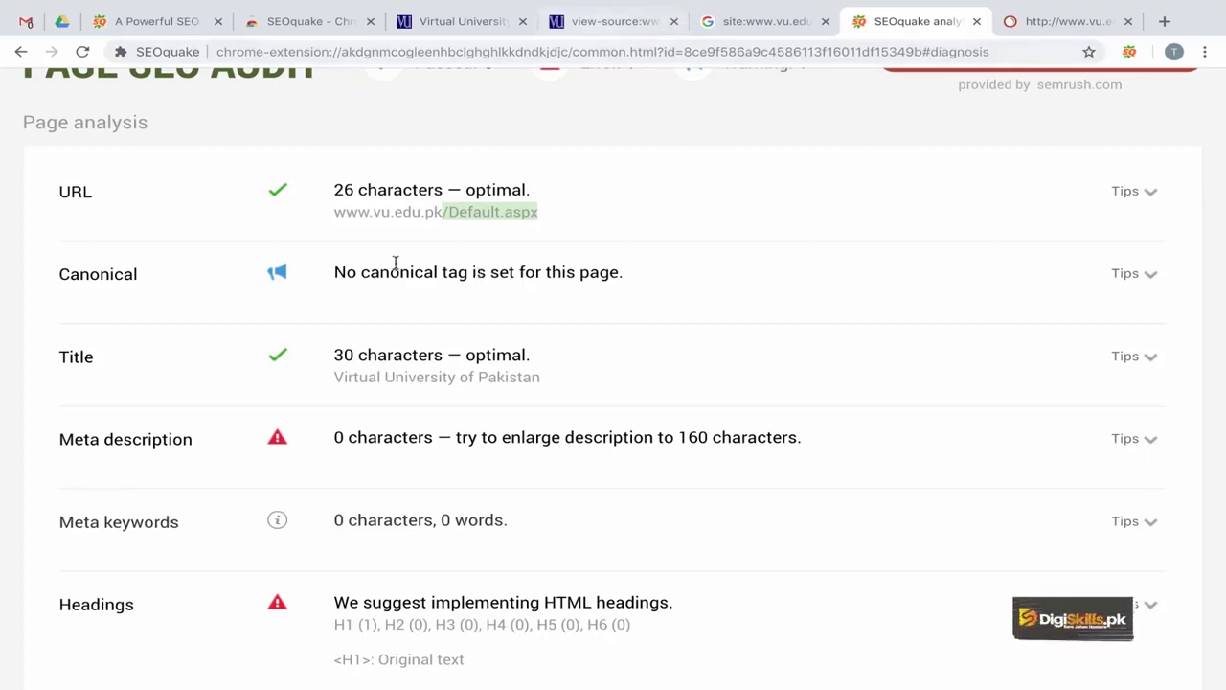
pyautogui.scroll(-1, 518, 347)
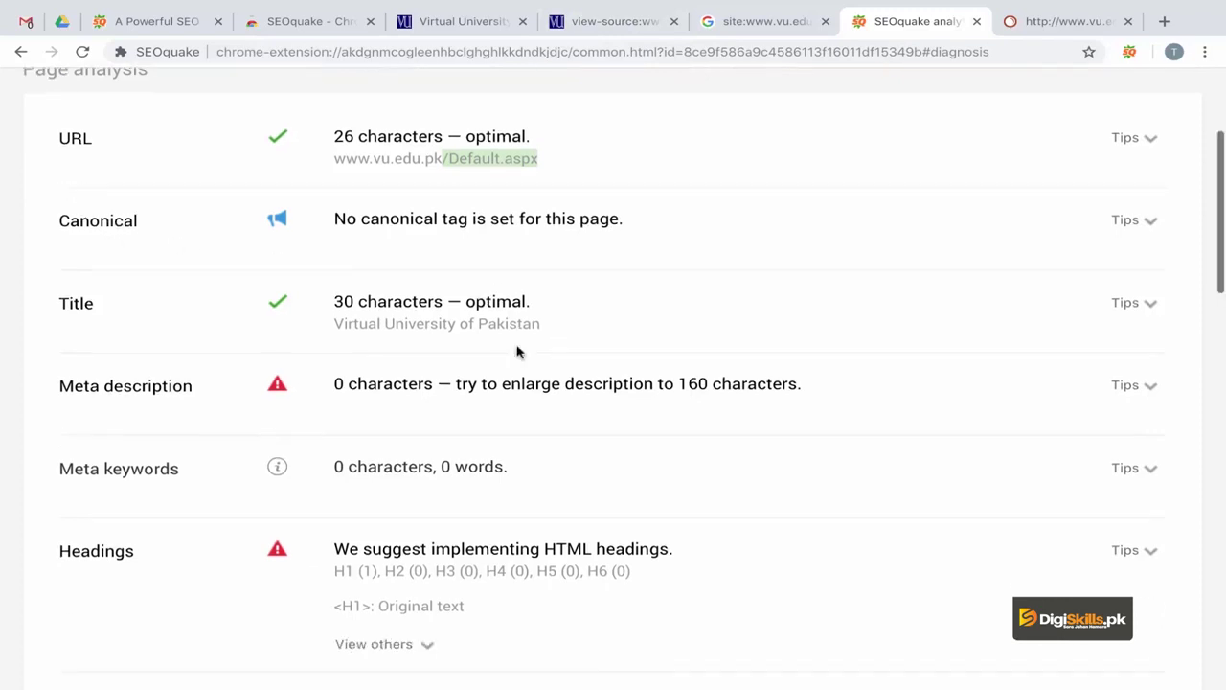
# Step: Examine the Title check in the audit, highlighting the page title "Virtual University of Pakistan"
pyautogui.scroll(-1, 214, 351)
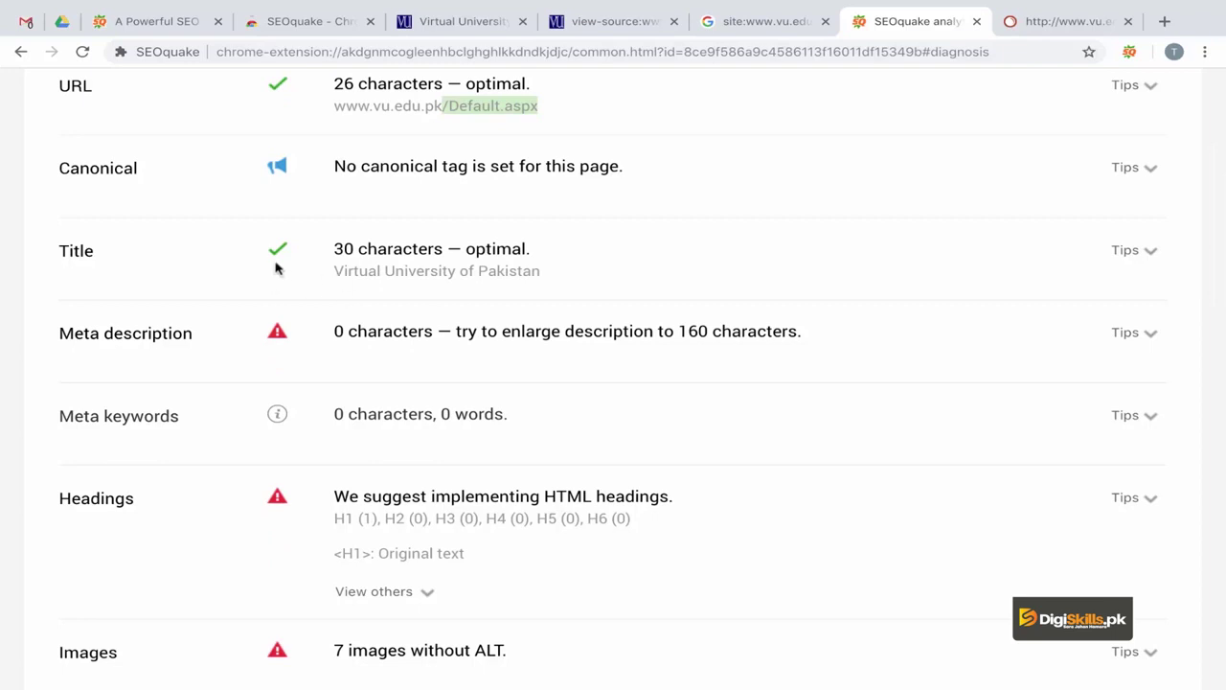
pyautogui.tripleClick(379, 278)
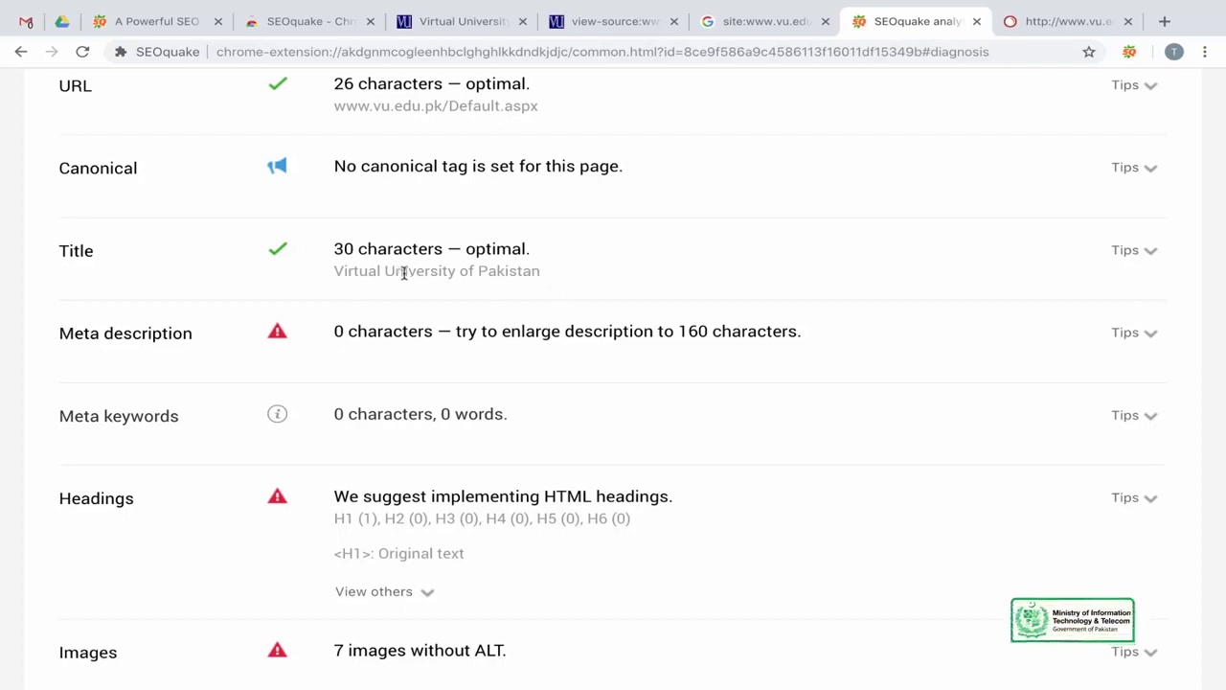
pyautogui.moveTo(335, 271); pyautogui.dragTo(540, 272)
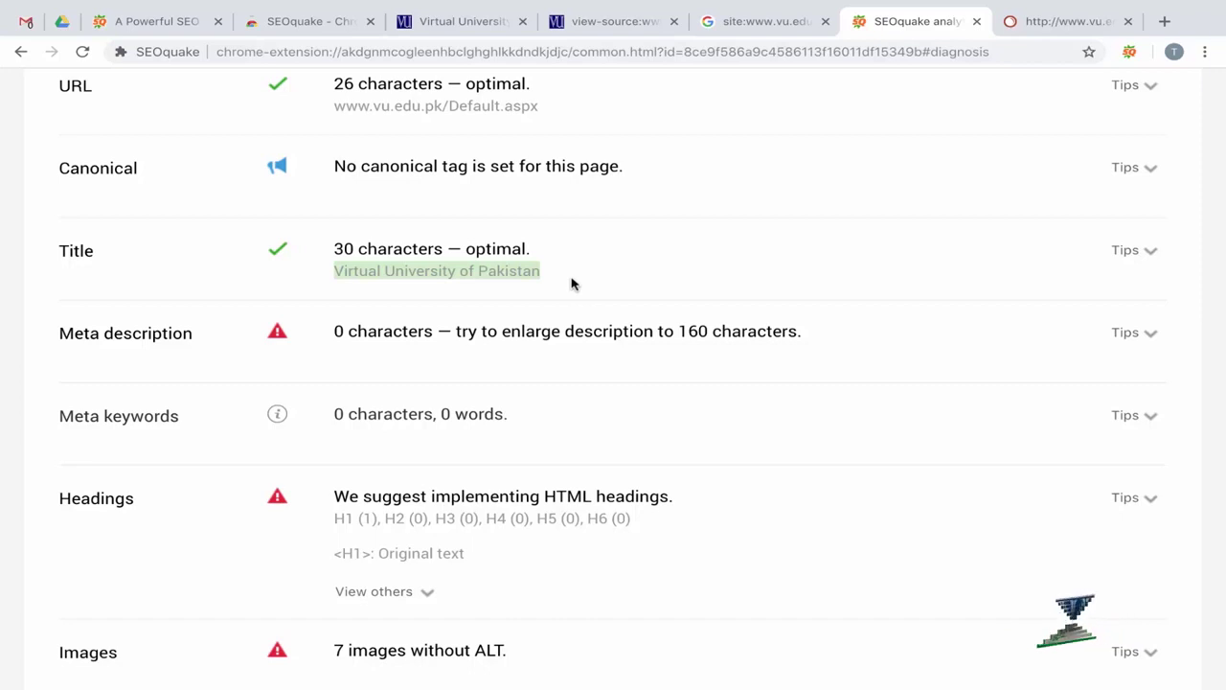
pyautogui.click(541, 279)
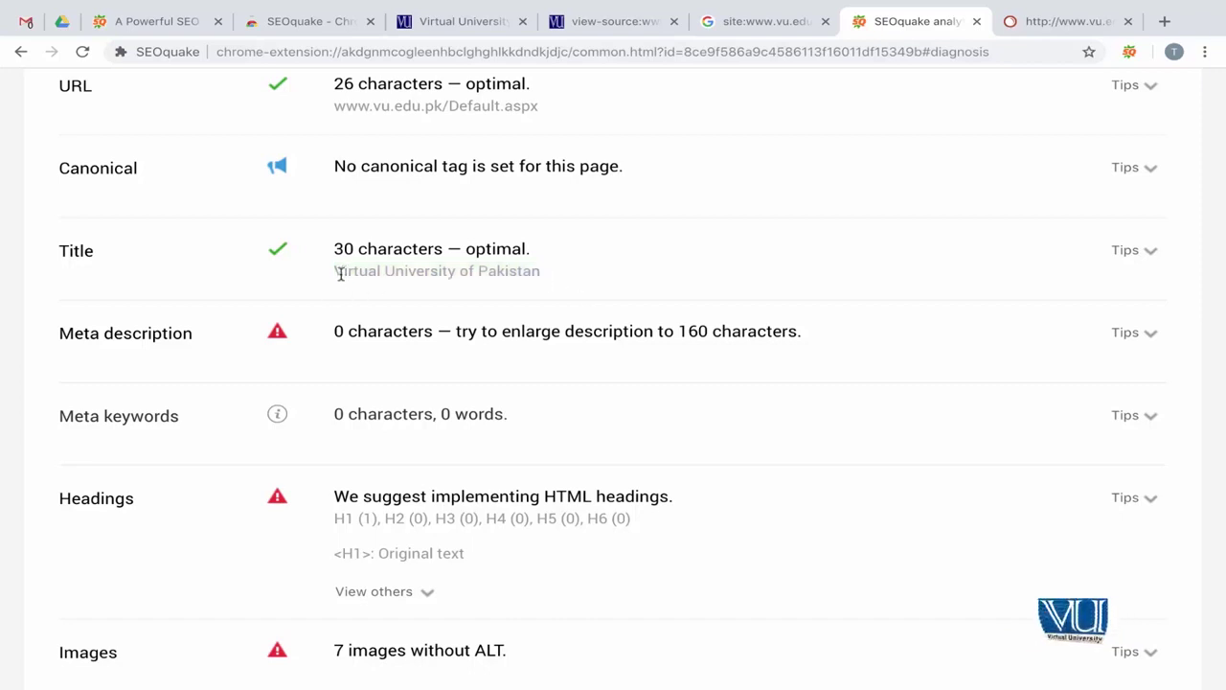
pyautogui.moveTo(340, 275); pyautogui.dragTo(566, 285)
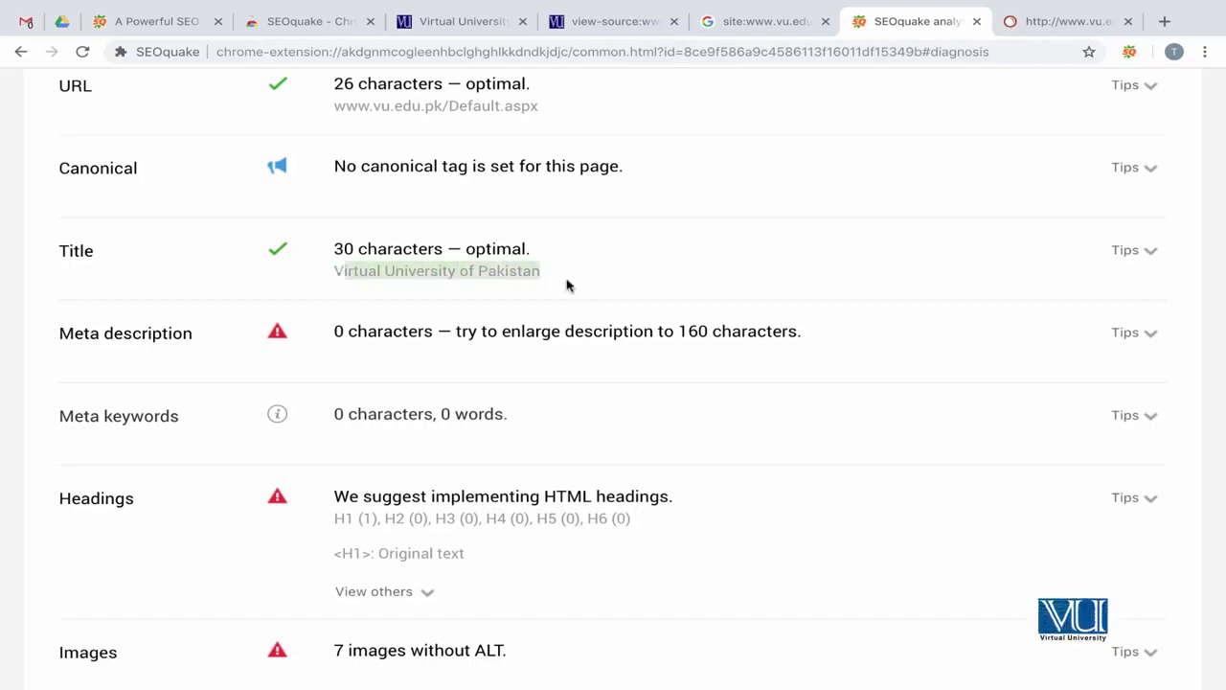
pyautogui.click(567, 284)
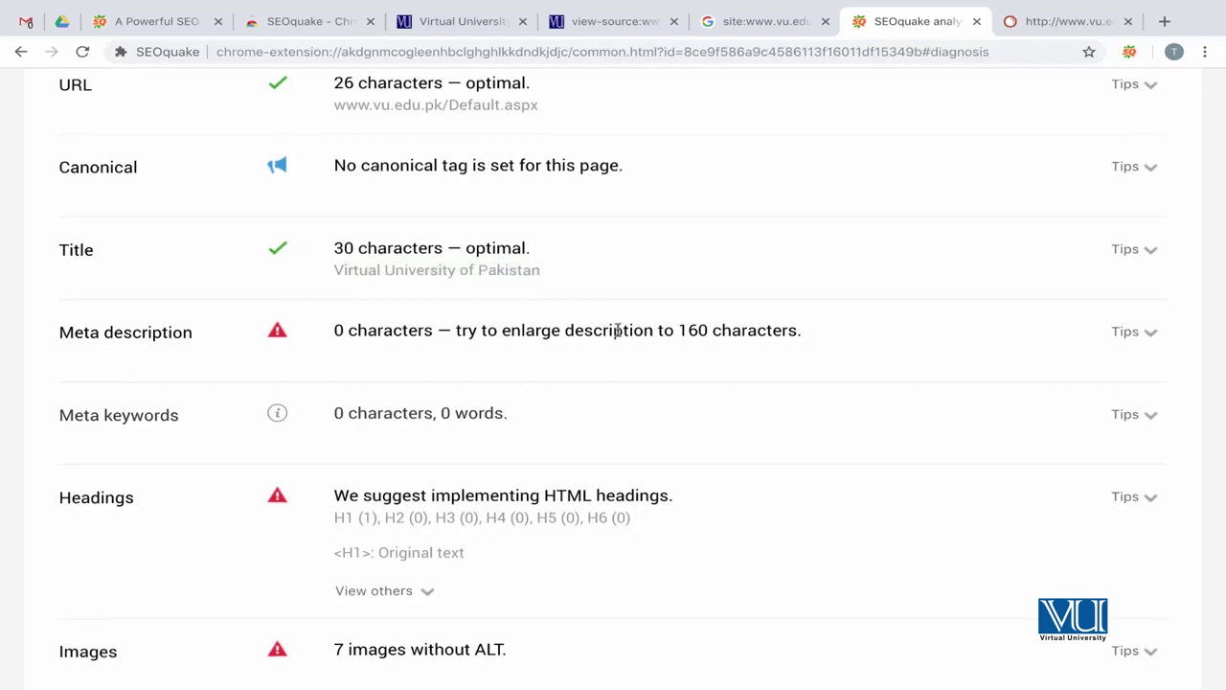
# Step: Examine the Meta description and Meta keywords checks, highlighting the advice on description length
pyautogui.scroll(-1, 620, 328)
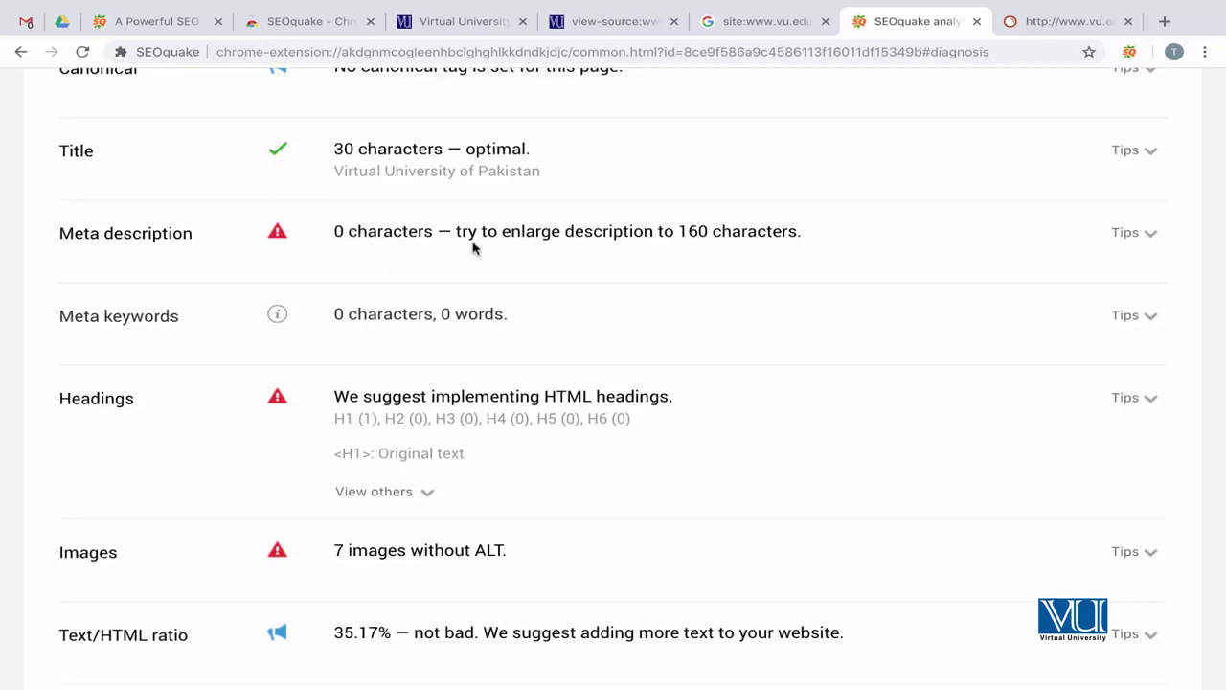
pyautogui.tripleClick(693, 231)
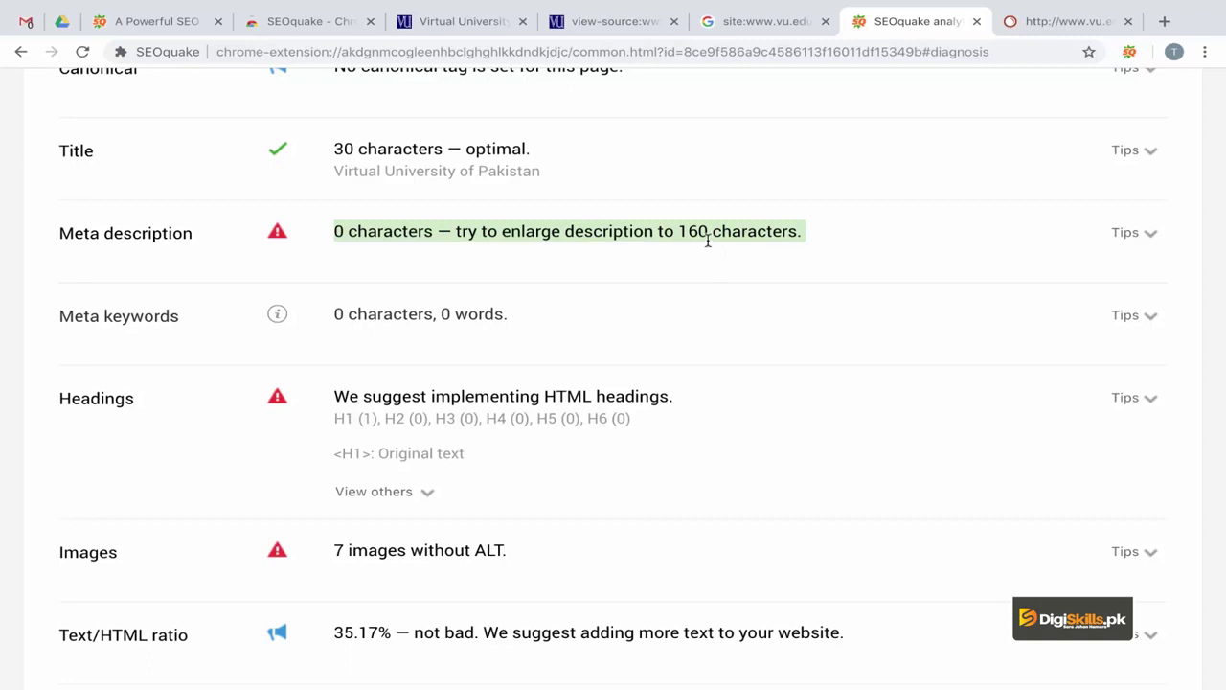
pyautogui.scroll(-2, 788, 254)
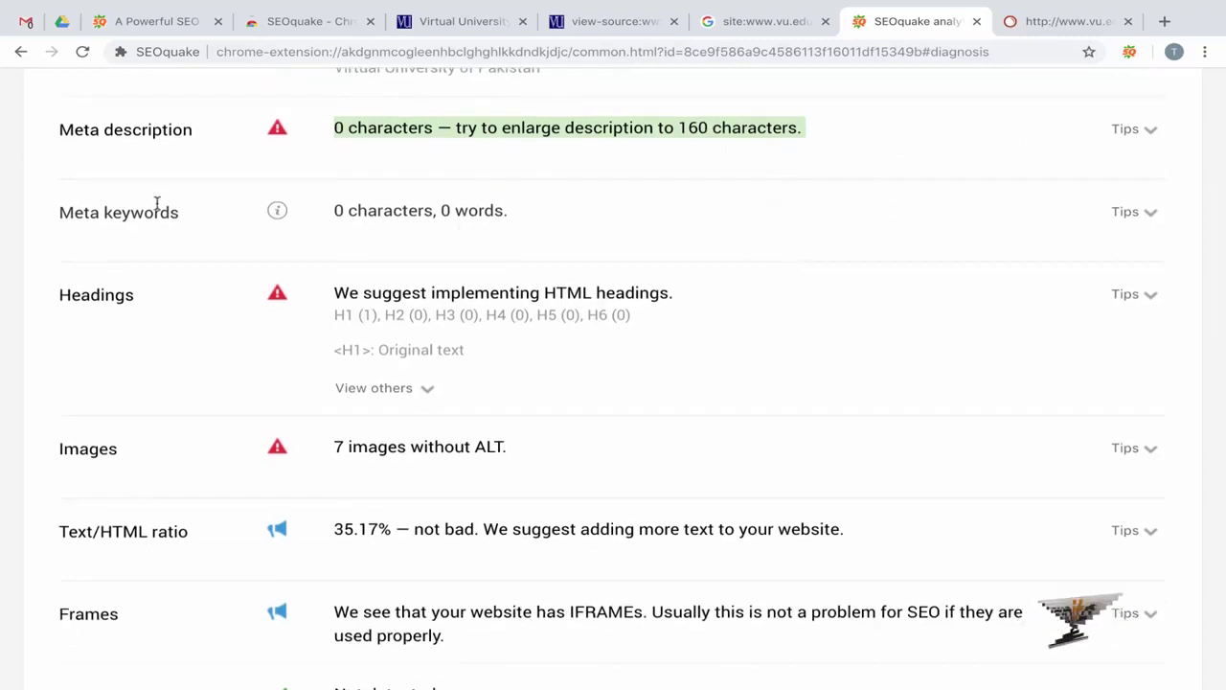
pyautogui.click(96, 213)
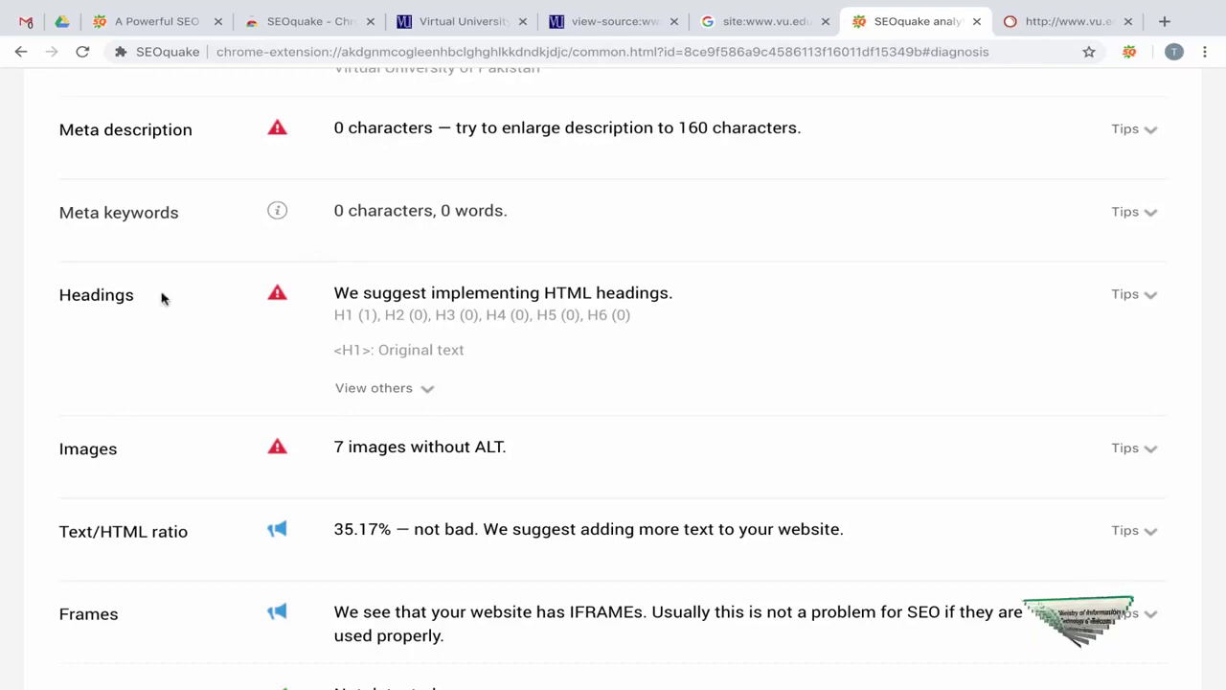
# Step: Expand the other details of the Headings check and highlight the H1 count and the H1 text
pyautogui.click(427, 388)
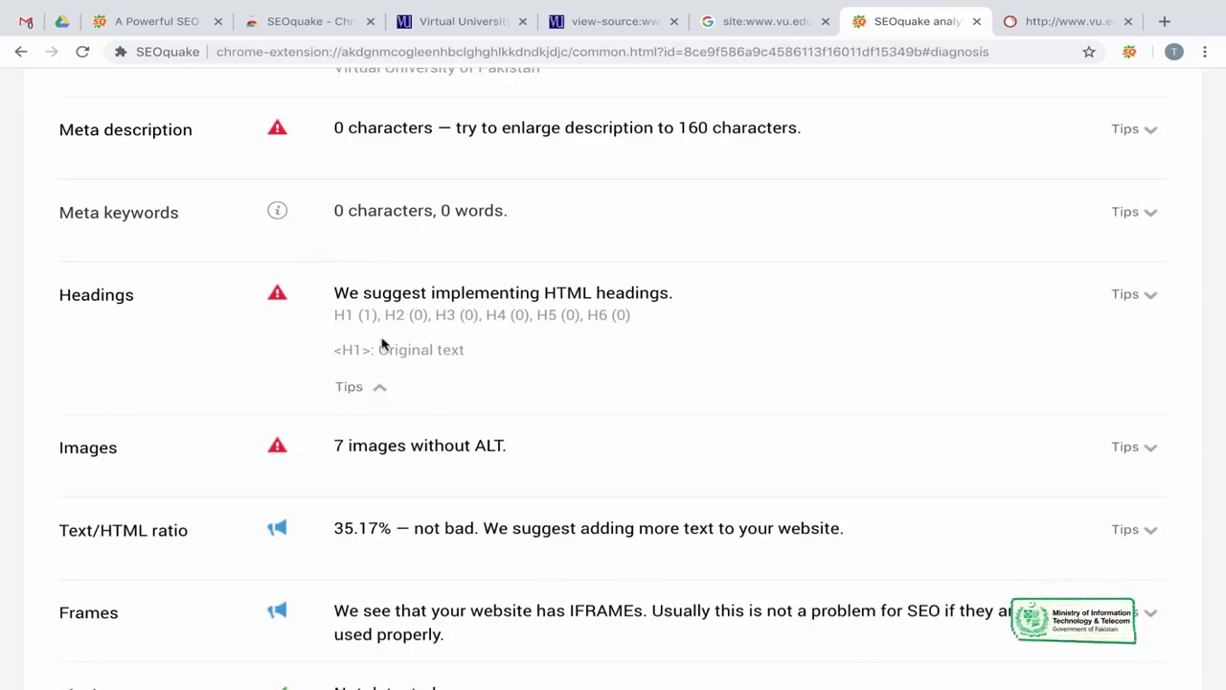
pyautogui.moveTo(335, 316); pyautogui.dragTo(370, 319)
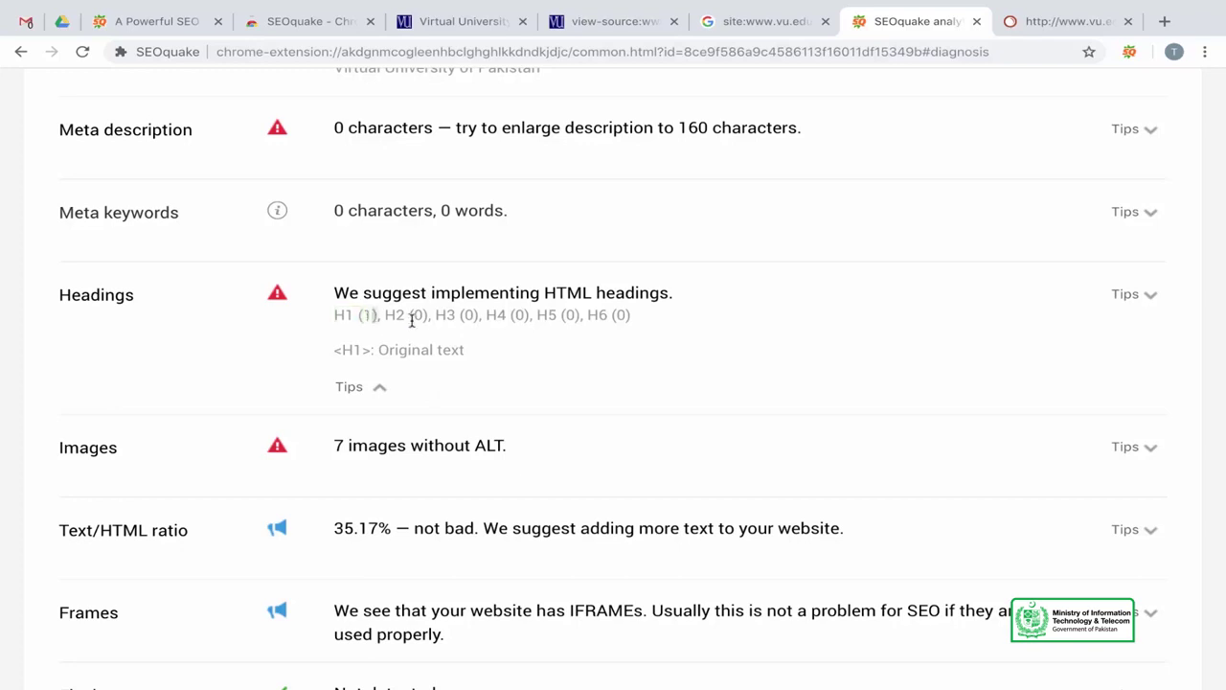
pyautogui.doubleClick(349, 314)
pyautogui.click(367, 348)
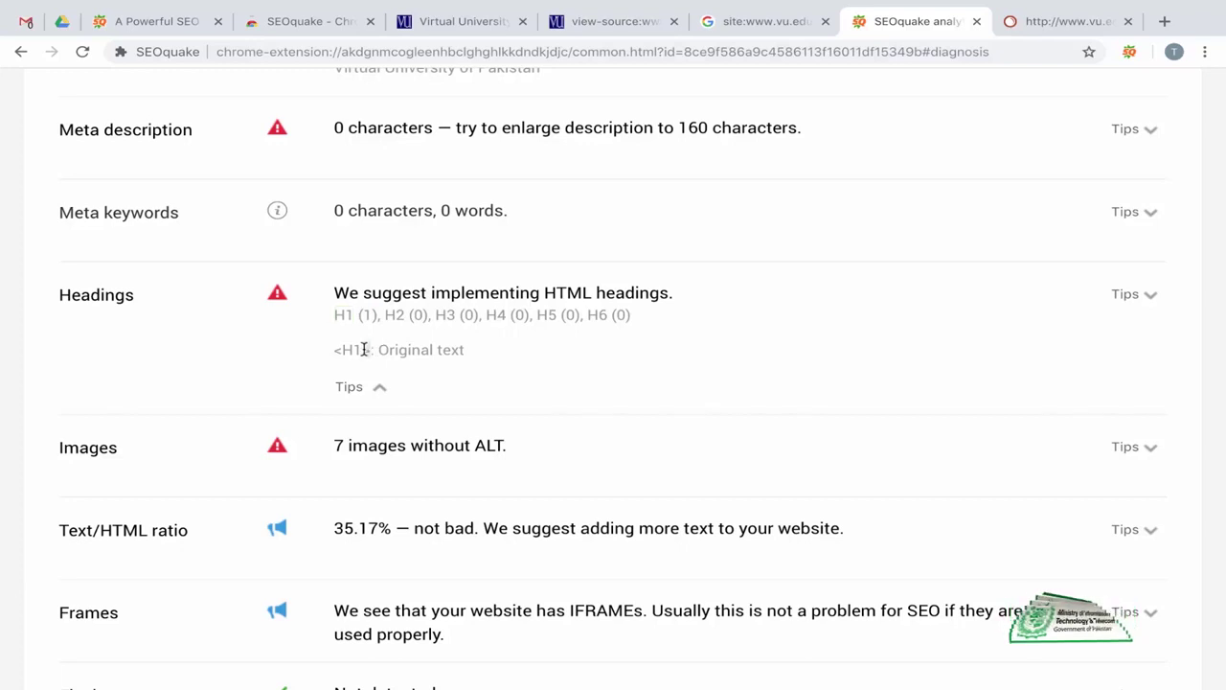
pyautogui.doubleClick(407, 350)
pyautogui.tripleClick(407, 350)
pyautogui.click(449, 370)
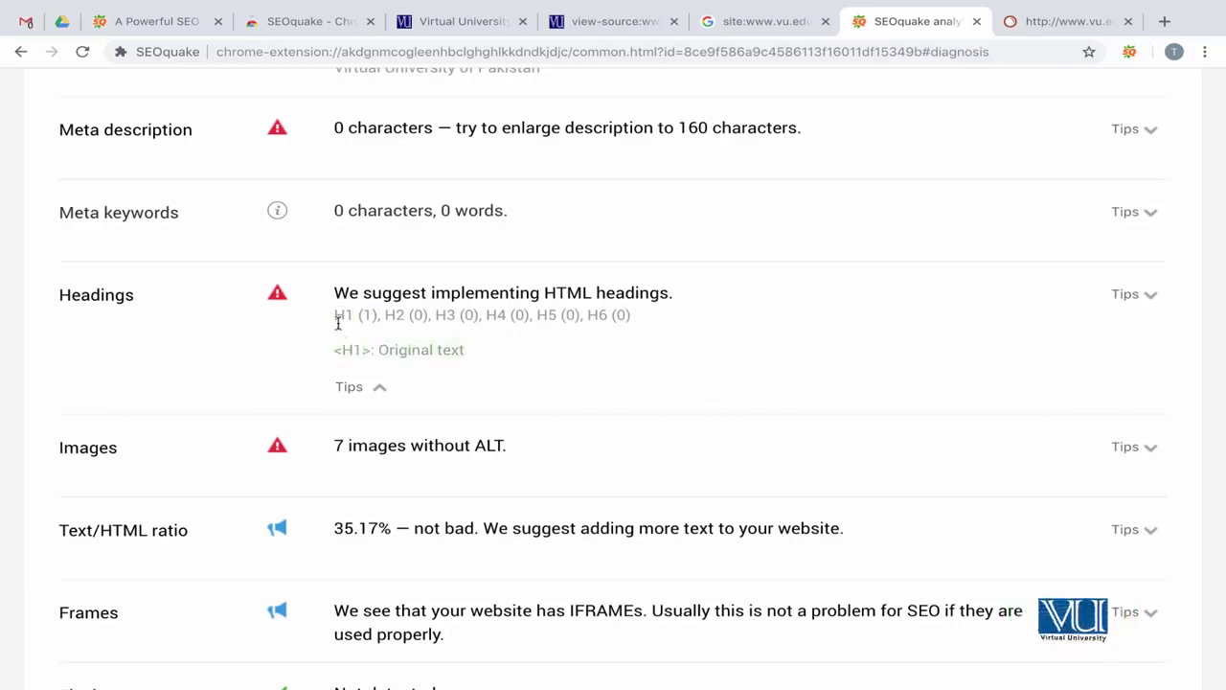
# Step: Compare the counts for heading levels H1 to H6 with the listed H1 entry in the Headings check
pyautogui.moveTo(331, 318); pyautogui.dragTo(547, 327)
pyautogui.click(567, 339)
pyautogui.doubleClick(353, 351)
pyautogui.click(464, 349)
pyautogui.scroll(-1, 462, 350)
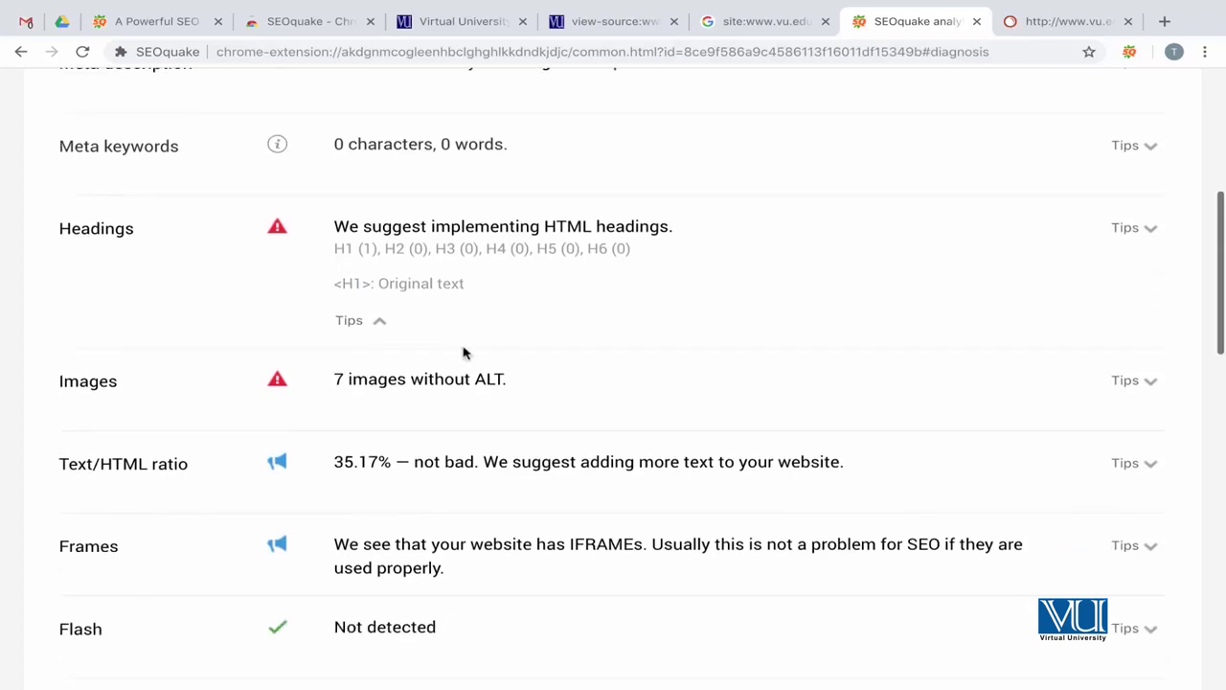
pyautogui.scroll(1, 464, 352)
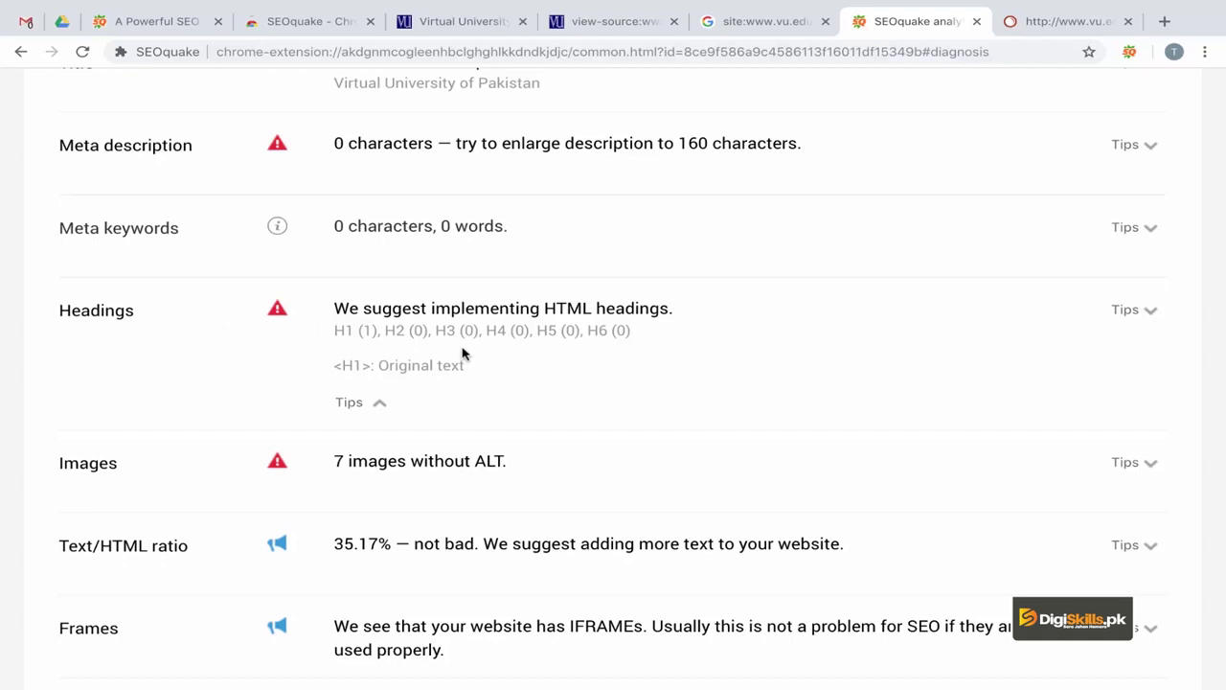
# Step: Examine the Images check by highlighting its missing-ALT result, and review the Text/HTML ratio check
pyautogui.scroll(-1, 418, 427)
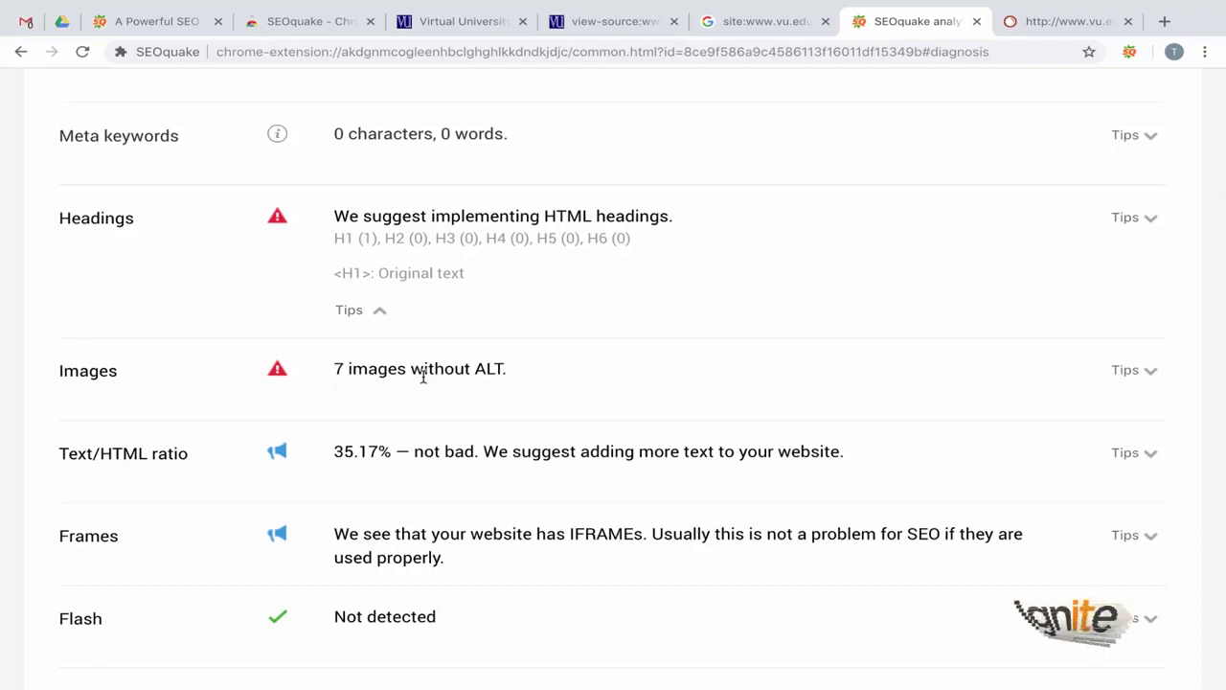
pyautogui.moveTo(331, 371); pyautogui.dragTo(458, 384)
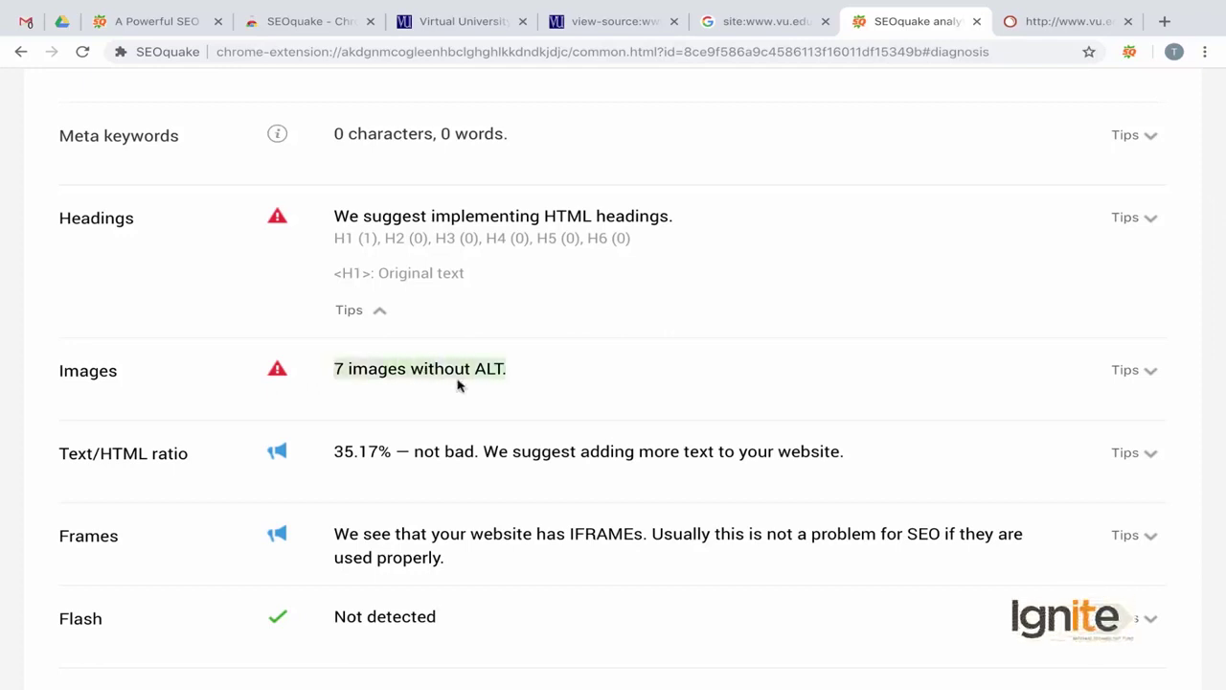
pyautogui.click(419, 378)
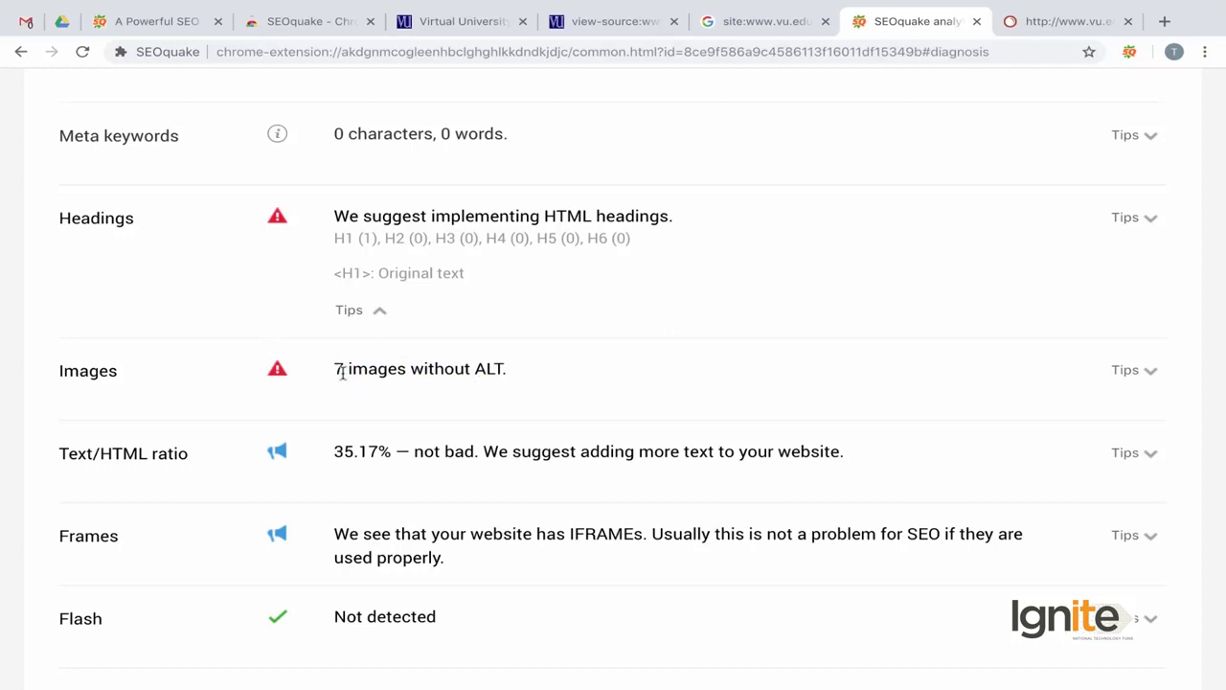
pyautogui.scroll(-1, 378, 410)
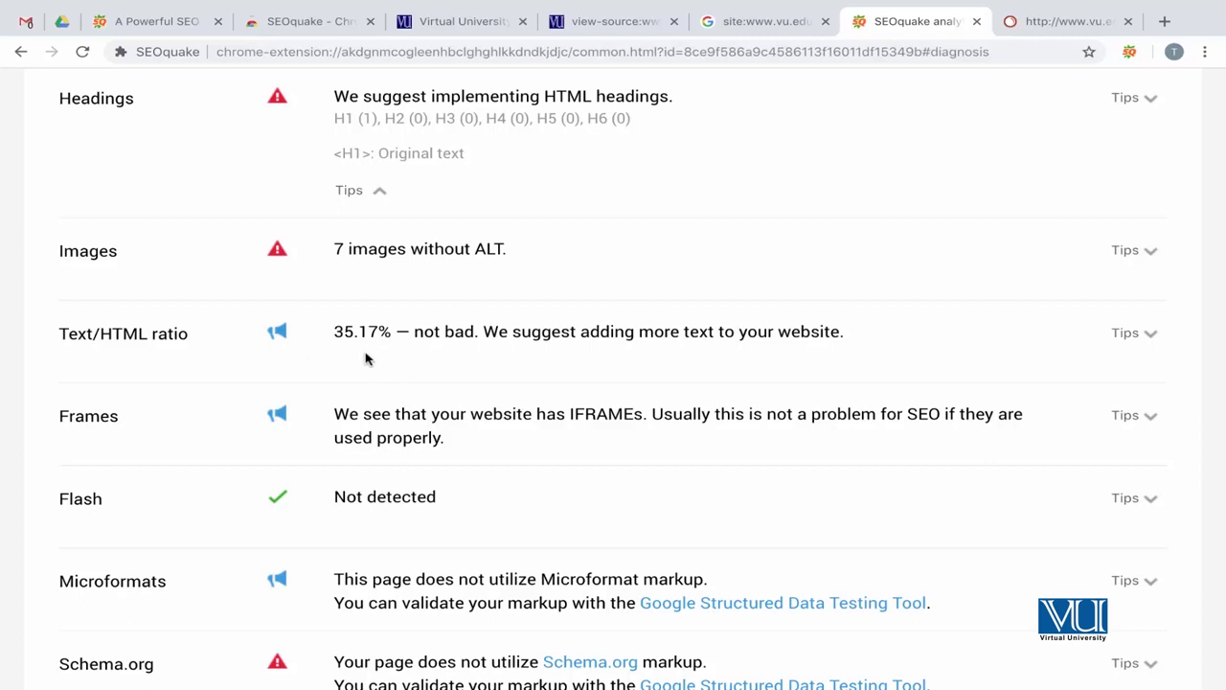
# Step: Examine the Frames check, highlighting its remark about the use of IFRAMEs
pyautogui.scroll(-2, 393, 456)
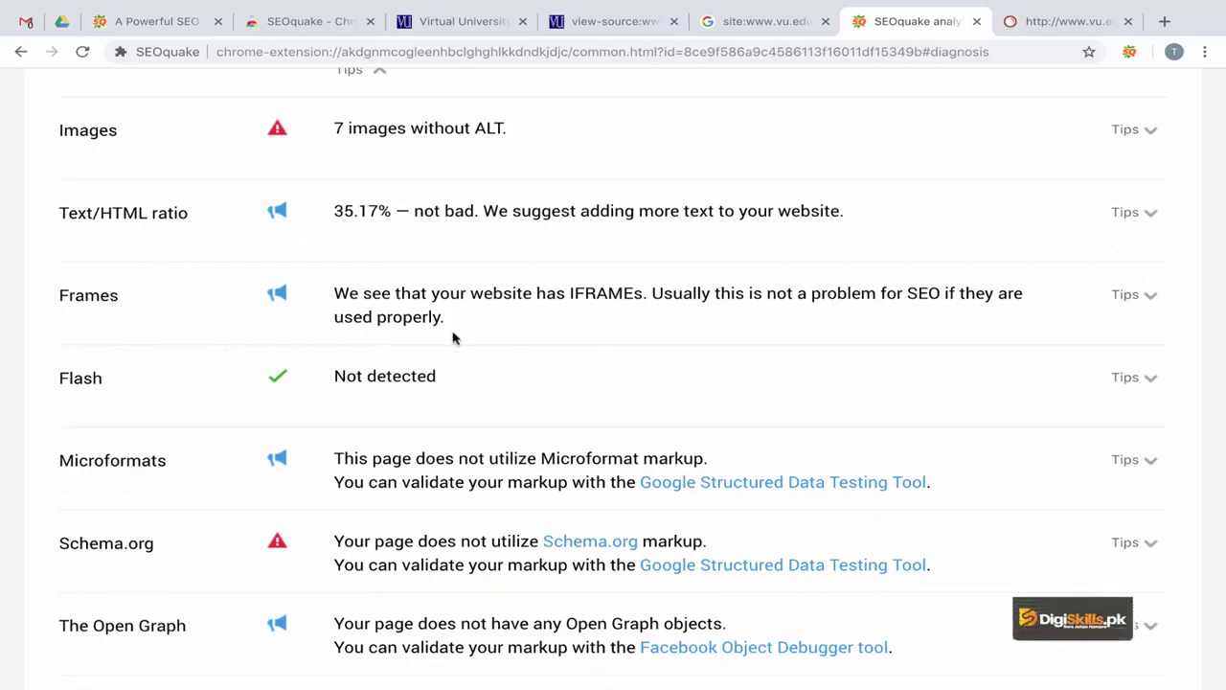
pyautogui.moveTo(435, 320); pyautogui.dragTo(335, 288)
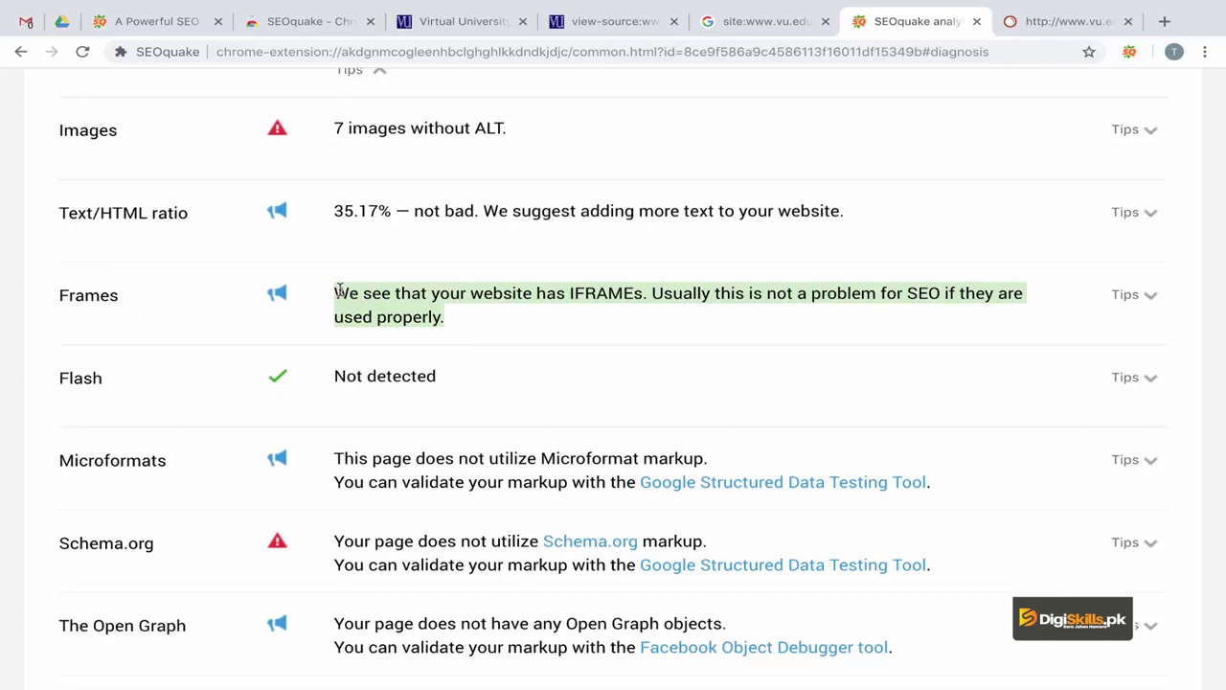
pyautogui.click(464, 327)
pyautogui.click(512, 327)
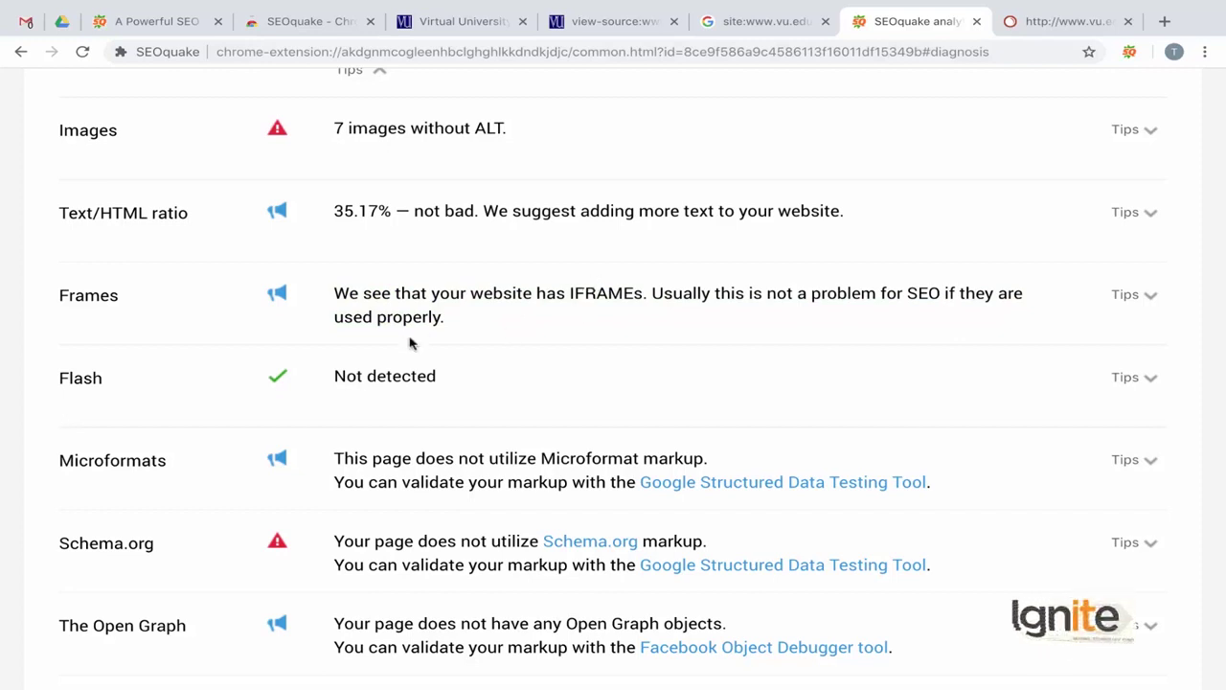
pyautogui.moveTo(466, 317); pyautogui.dragTo(329, 293)
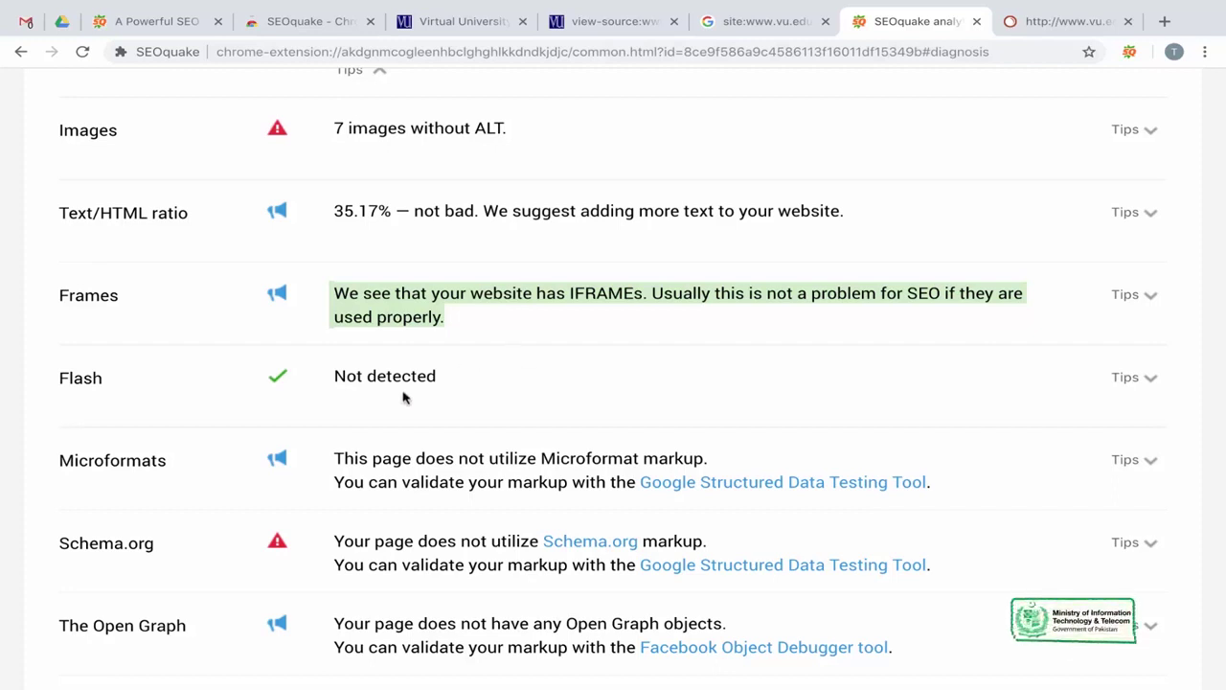
# Step: Review the Flash, Microformats, Schema.org, Open Graph and Twitter Card checks at the end of the page analysis
pyautogui.scroll(-1, 408, 388)
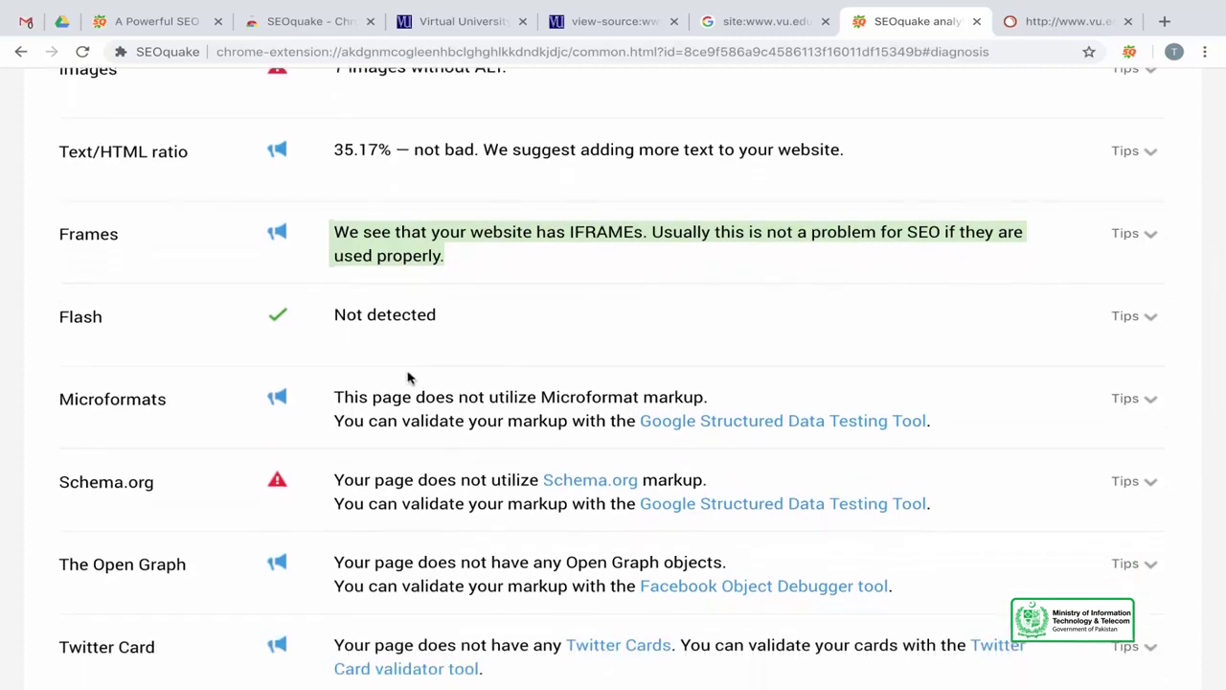
pyautogui.scroll(-1, 408, 379)
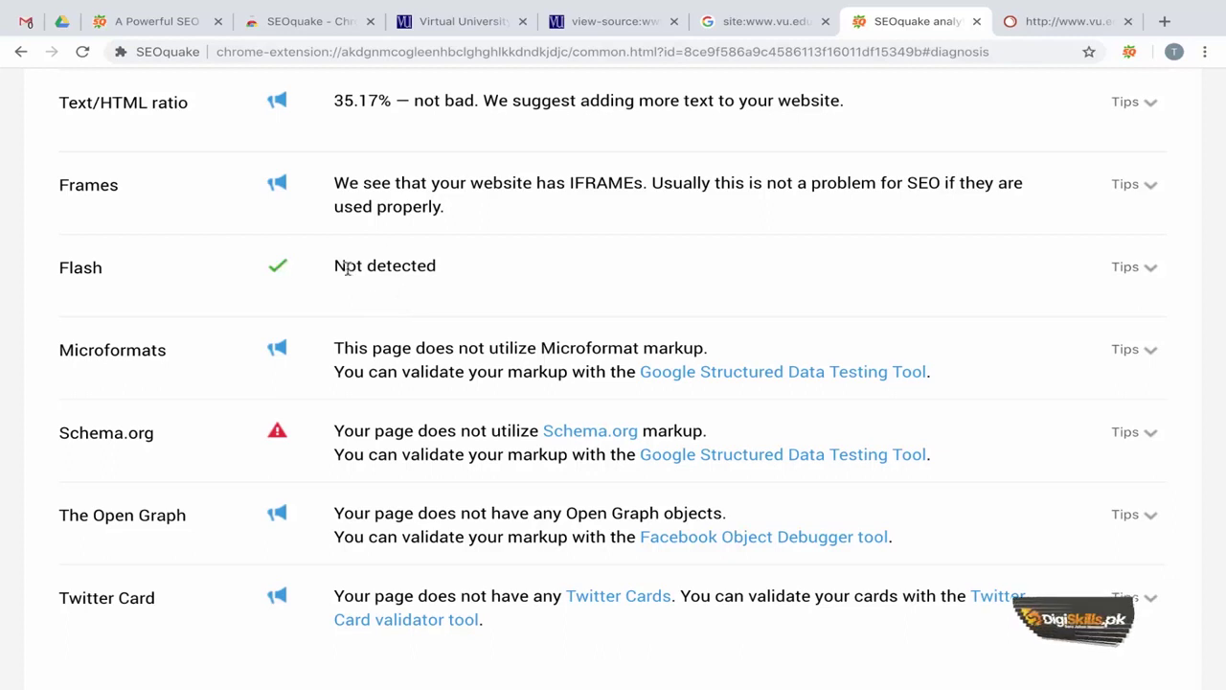
pyautogui.scroll(-1, 388, 287)
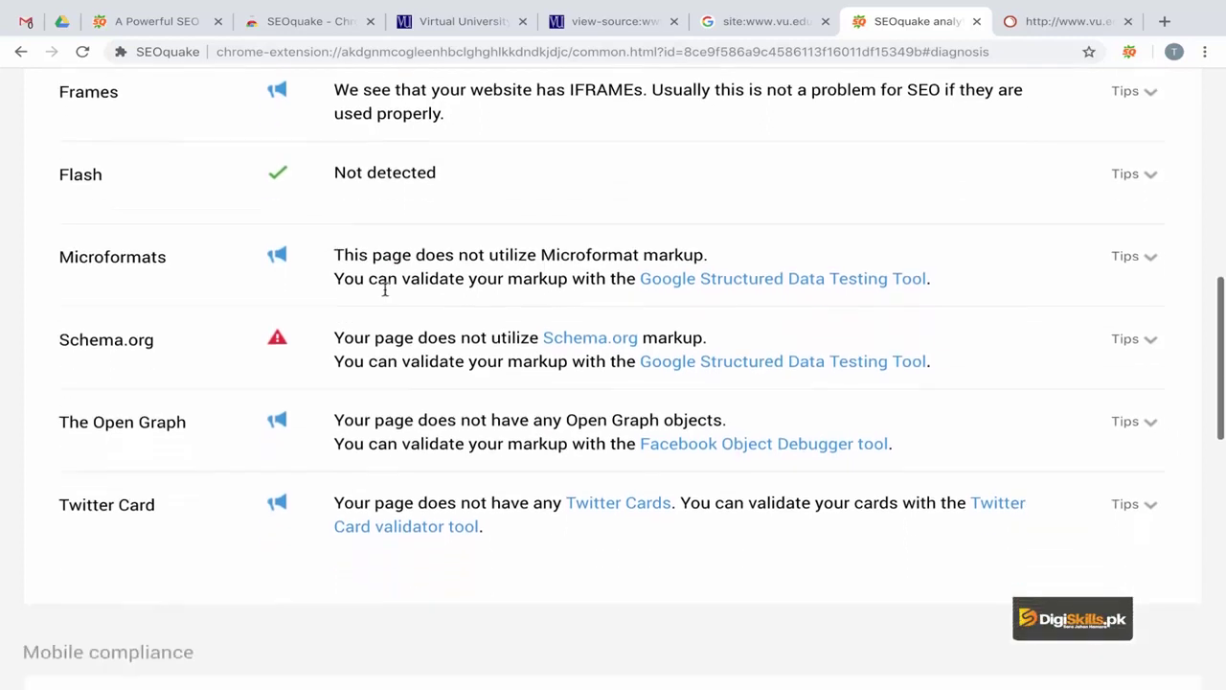
pyautogui.scroll(-1, 221, 319)
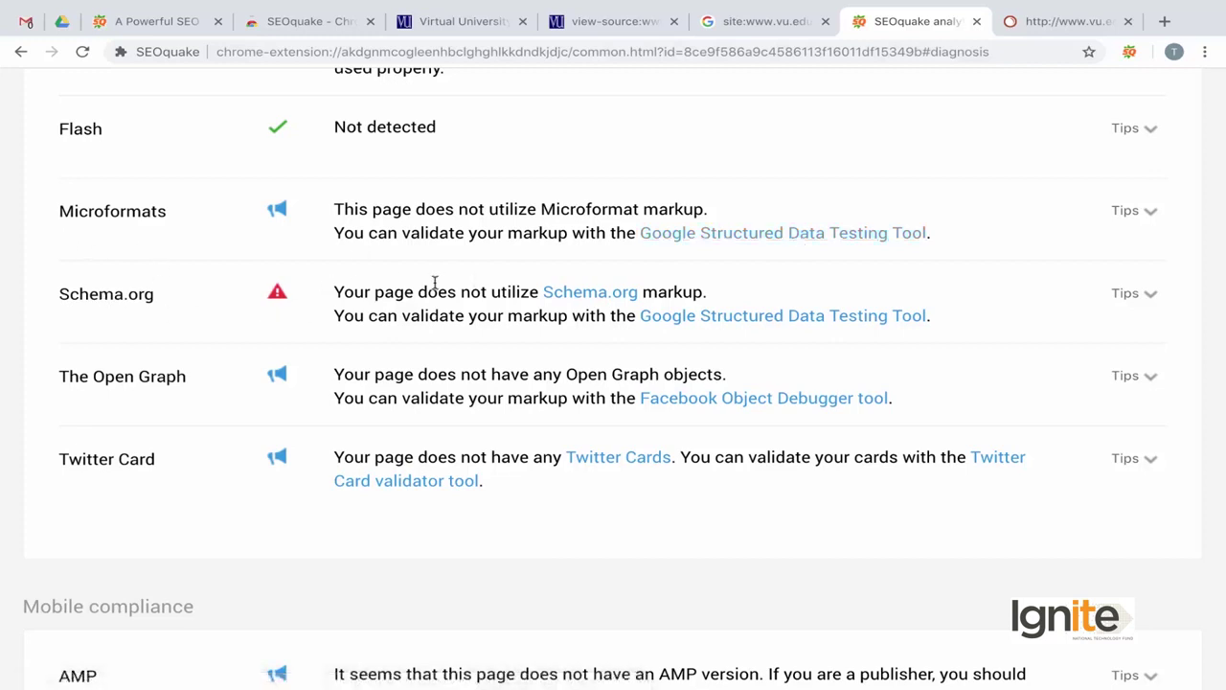
pyautogui.scroll(-1, 424, 356)
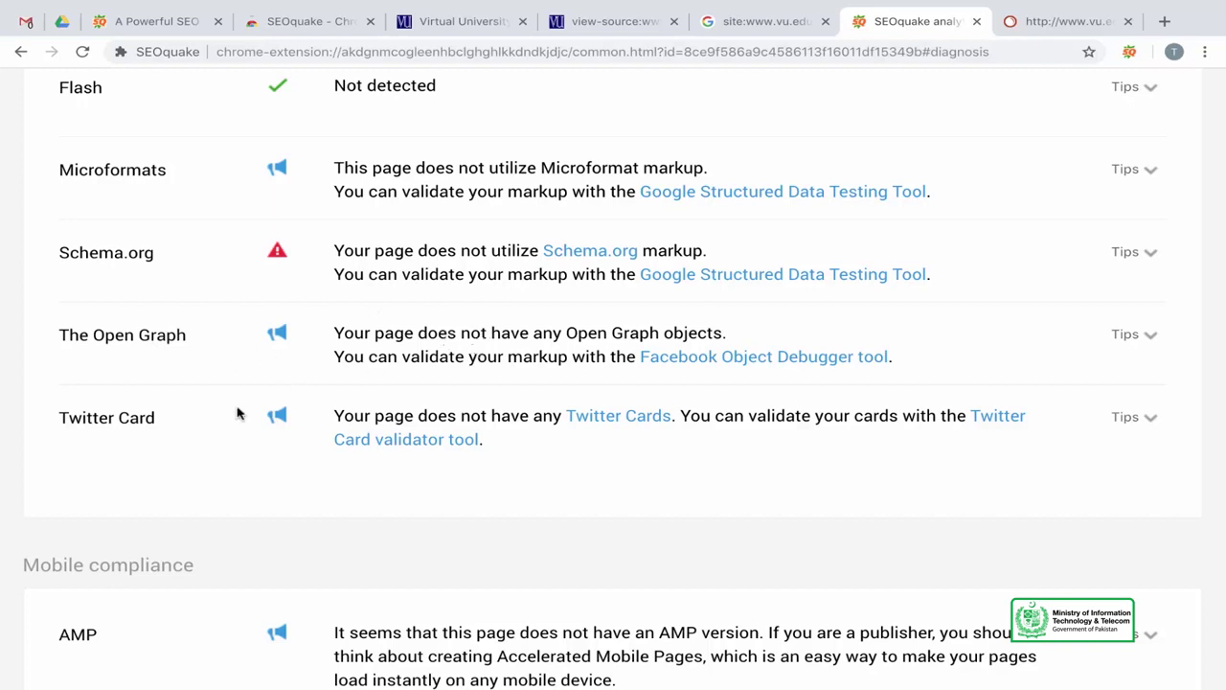
# Step: Examine the AMP check under Mobile compliance, highlighting its full message
pyautogui.scroll(-2, 281, 458)
pyautogui.scroll(-3, 281, 458)
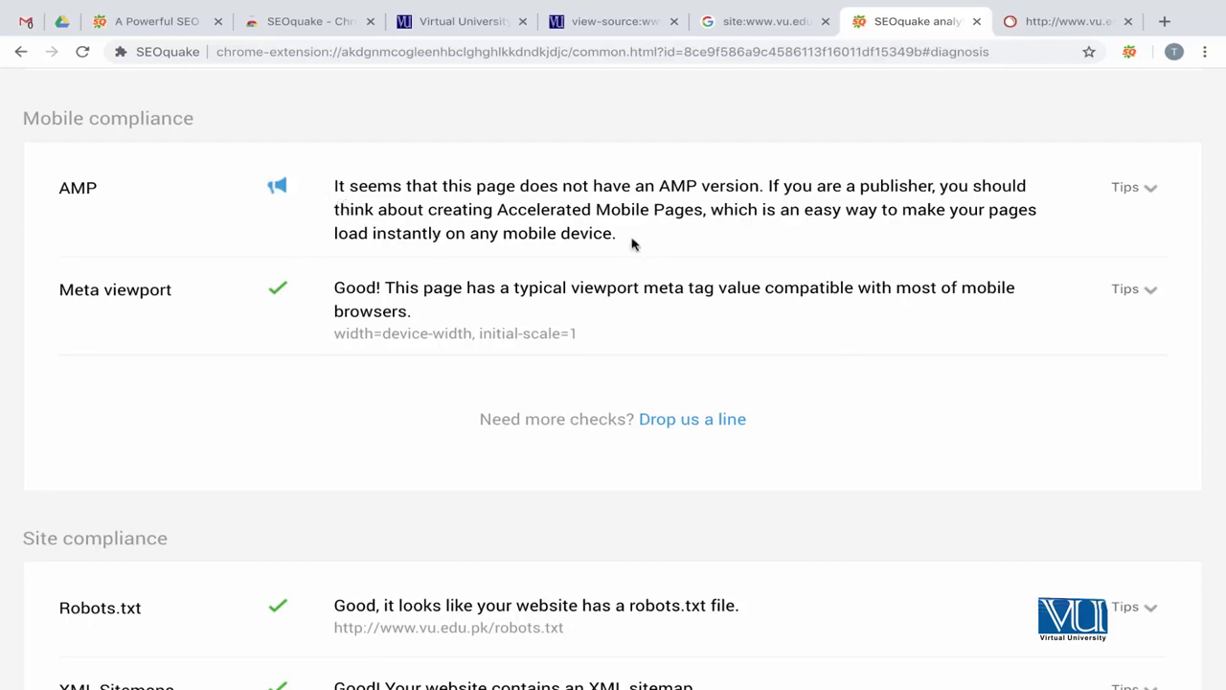
pyautogui.moveTo(624, 240); pyautogui.dragTo(338, 184)
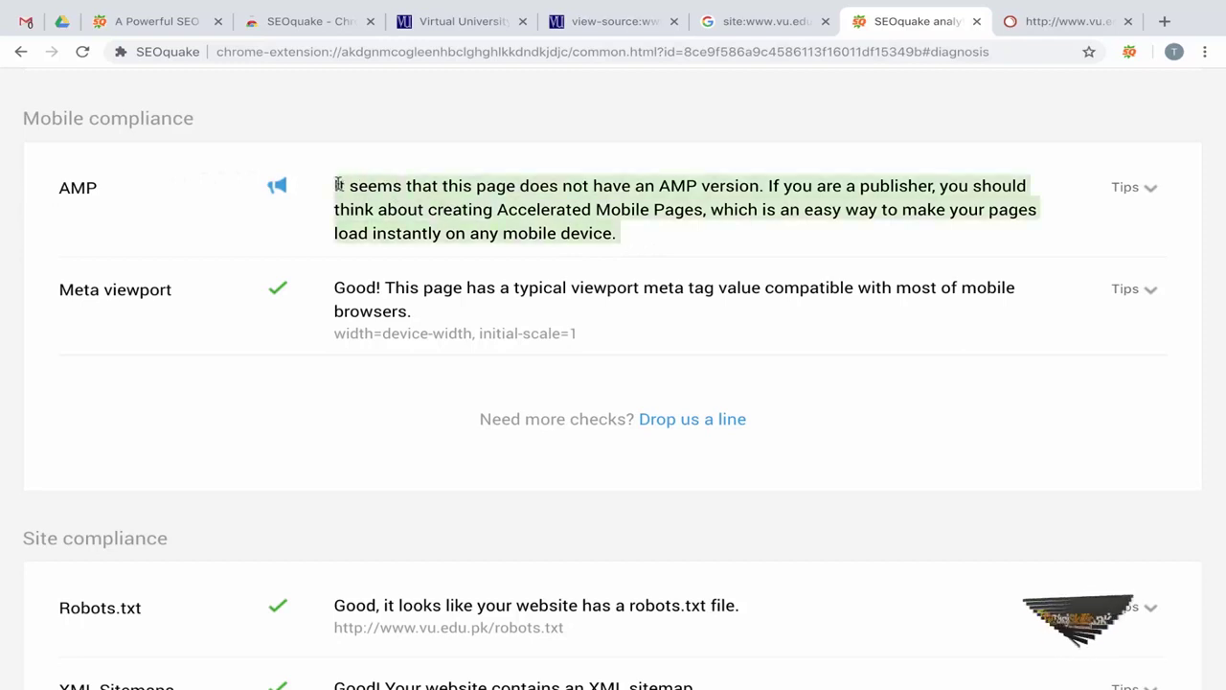
pyautogui.click(451, 231)
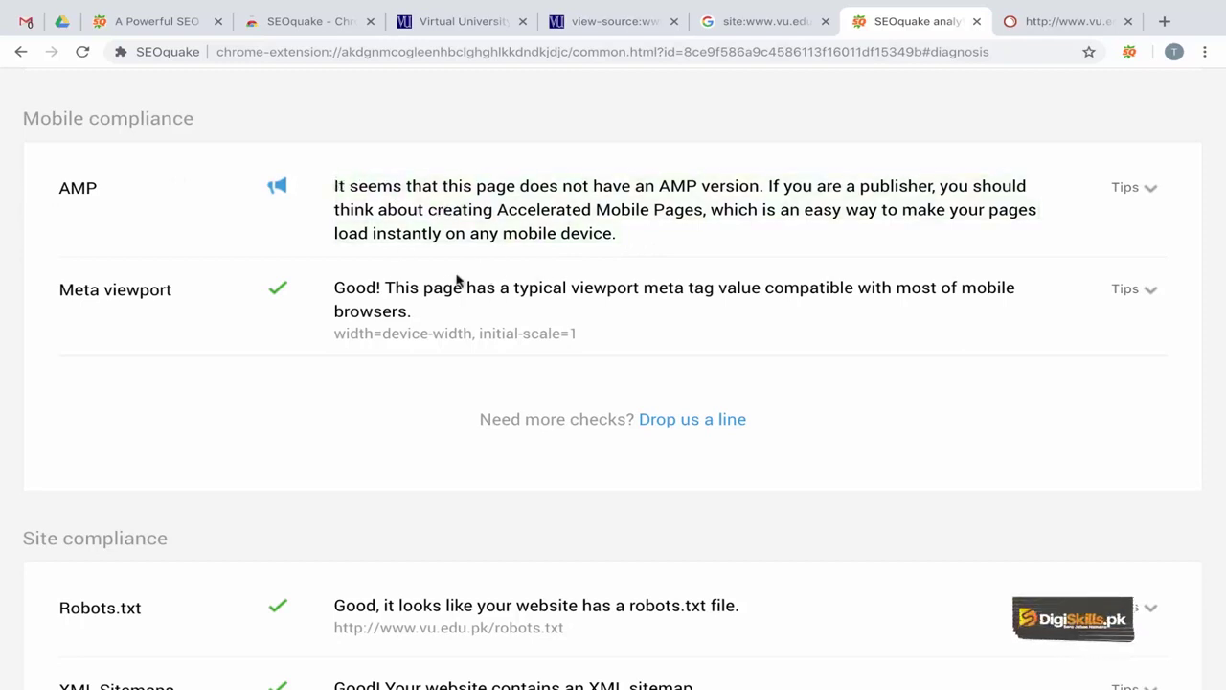
pyautogui.moveTo(619, 240); pyautogui.dragTo(335, 182)
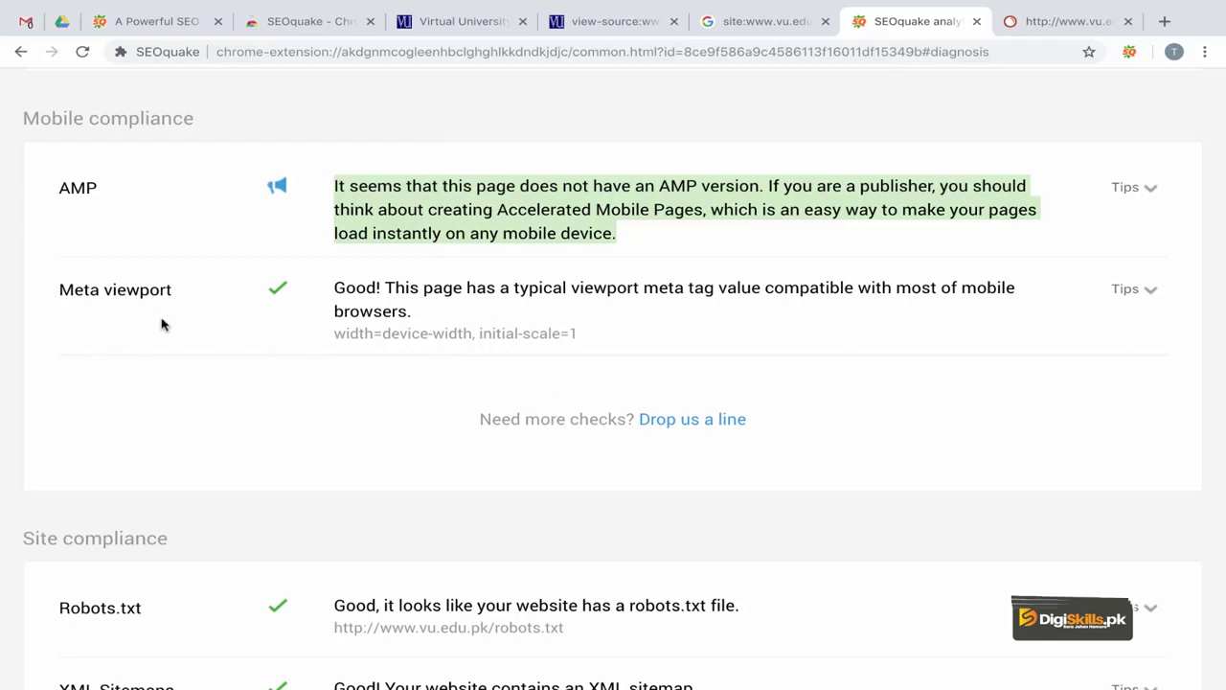
# Step: Review the Meta viewport check and the Robots.txt, XML Sitemaps and Language checks under Site compliance
pyautogui.scroll(-1, 153, 322)
pyautogui.hscroll(1, 183, 310)
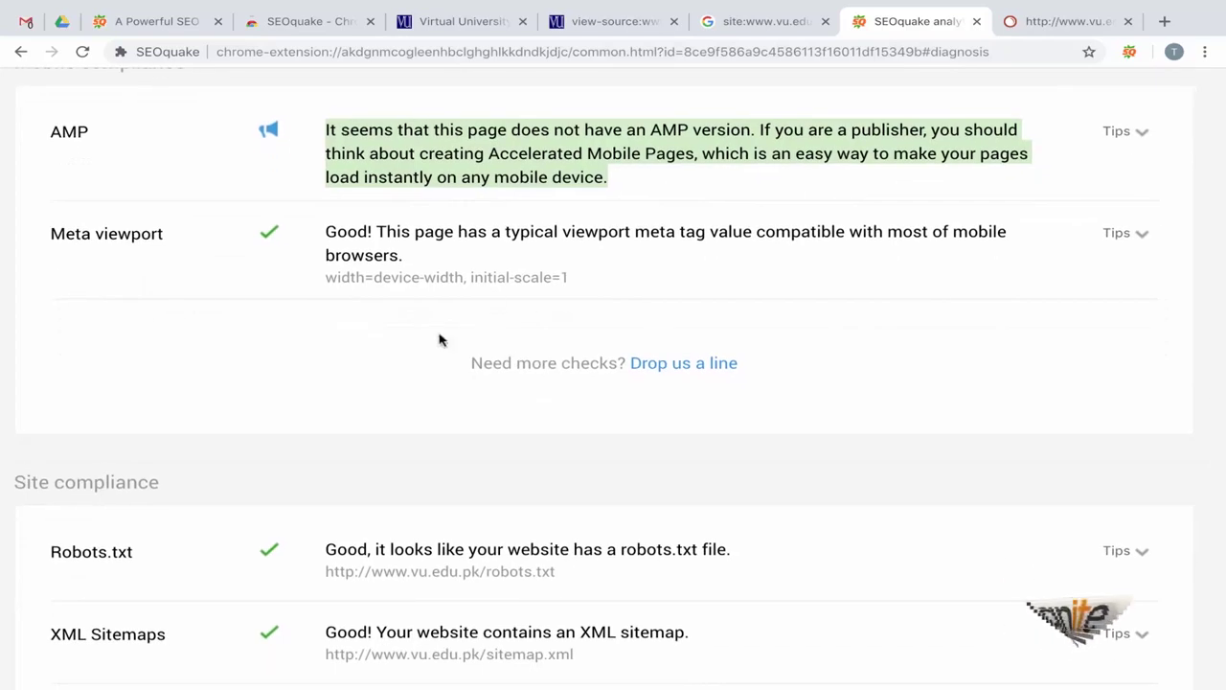
pyautogui.hscroll(-2, 412, 339)
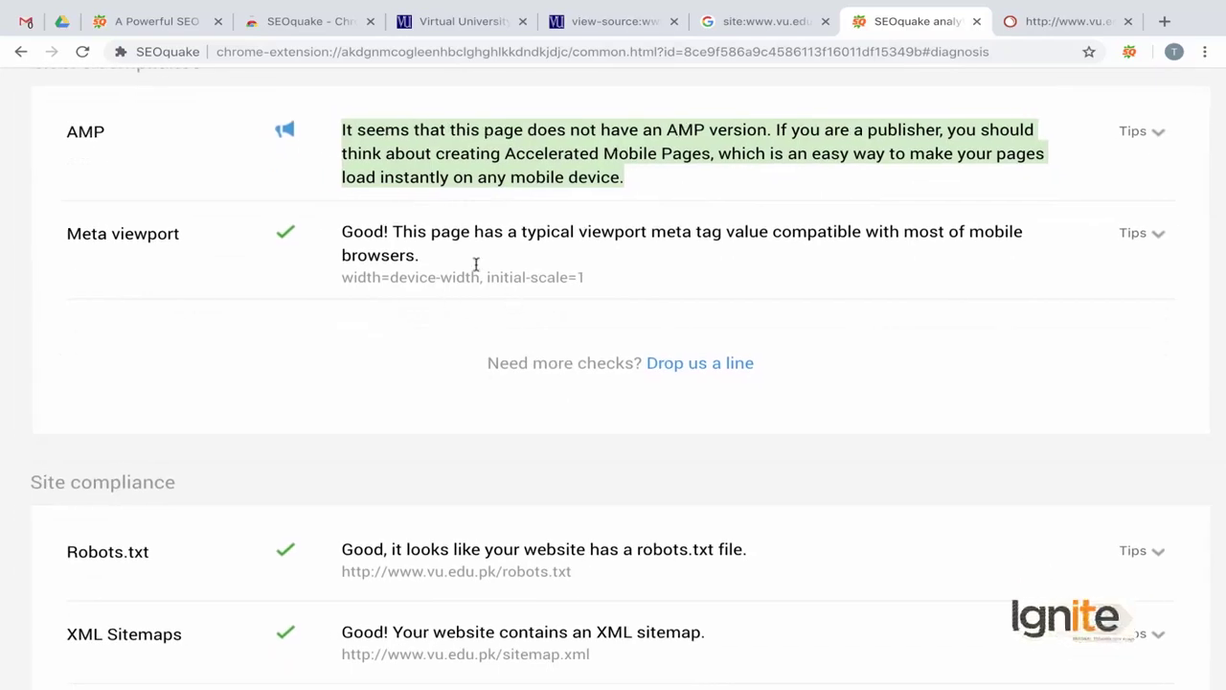
pyautogui.scroll(-1, 455, 283)
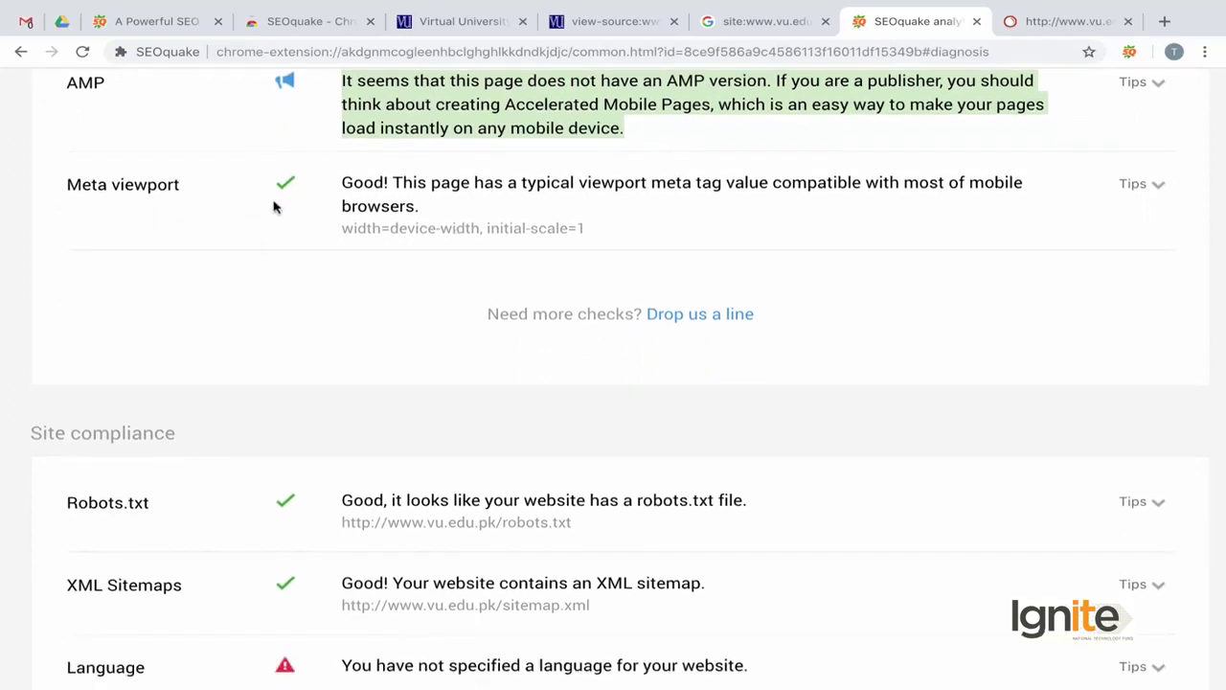
pyautogui.scroll(-3, 273, 207)
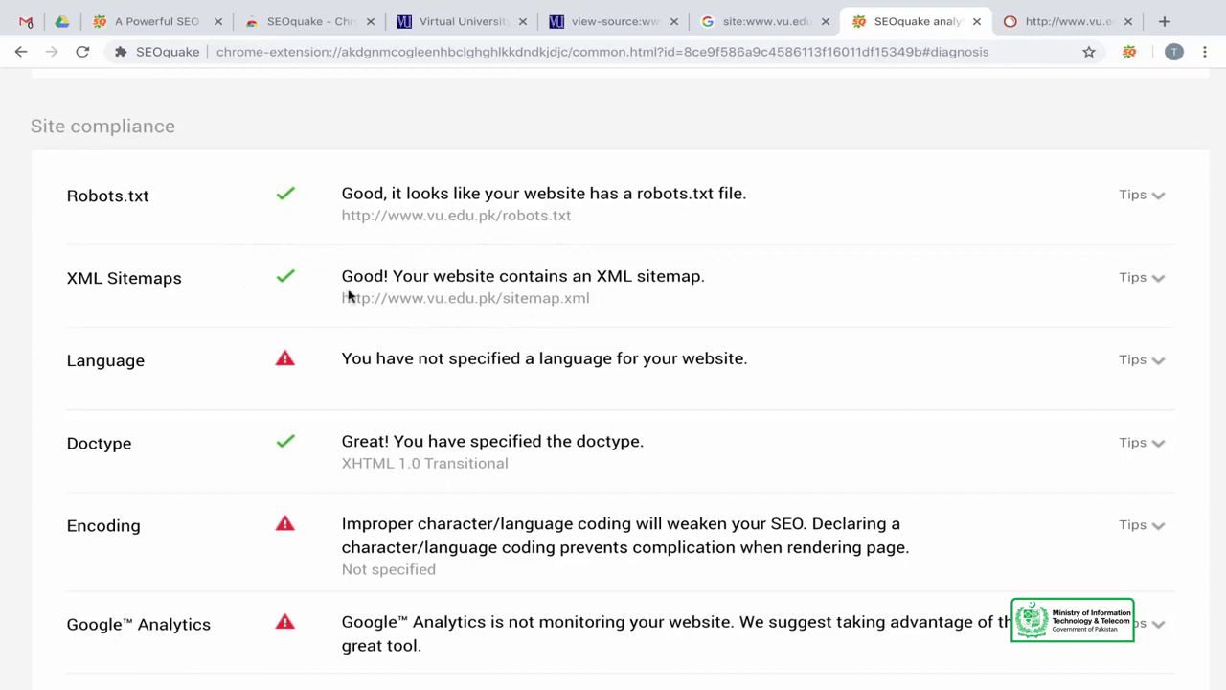
pyautogui.scroll(-2, 387, 334)
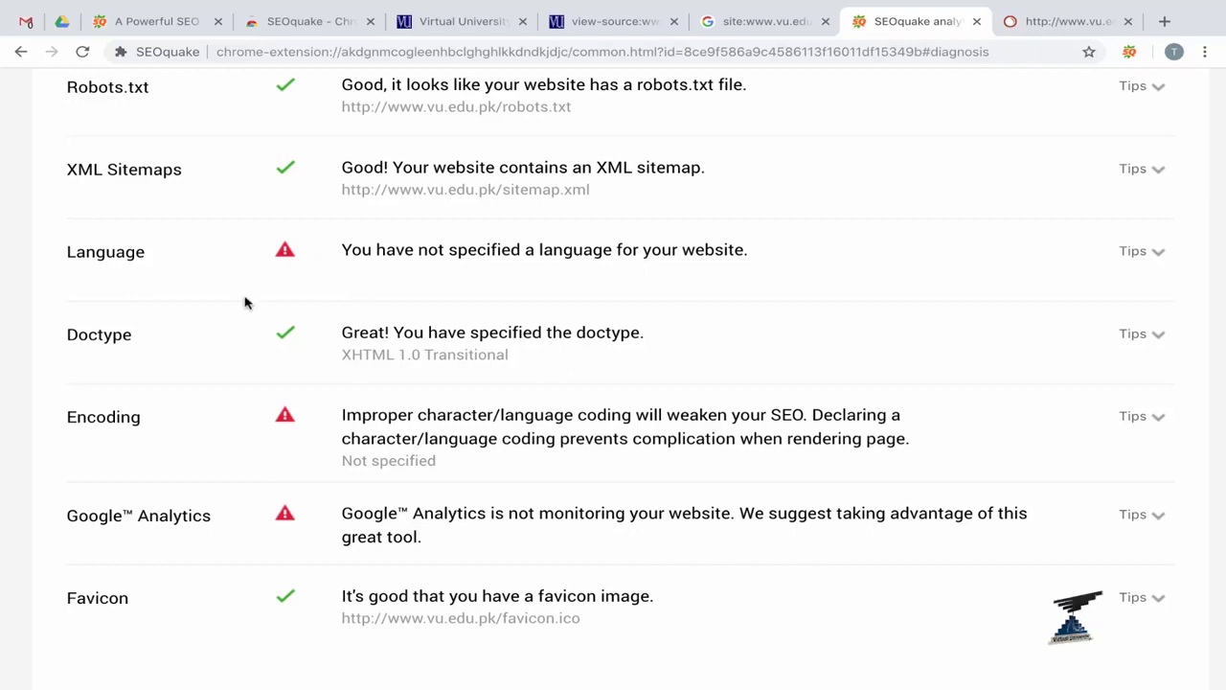
# Step: Examine the Doctype and Encoding checks, highlighting the value reported under each
pyautogui.scroll(-2, 354, 347)
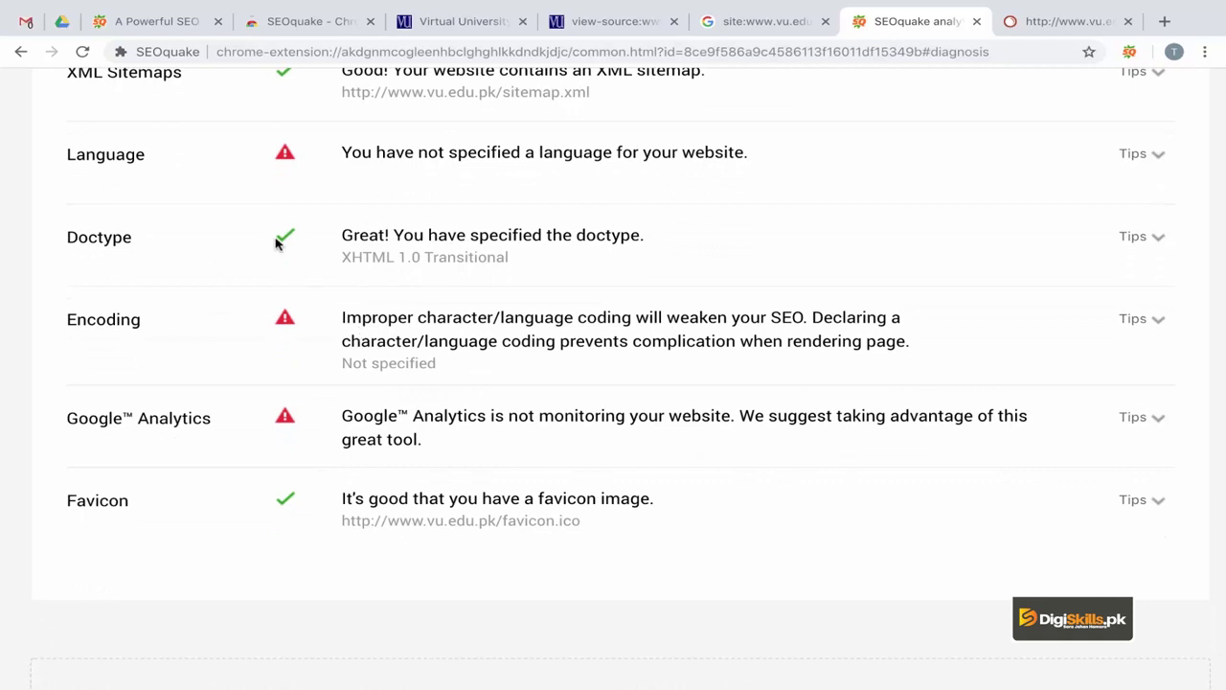
pyautogui.tripleClick(371, 261)
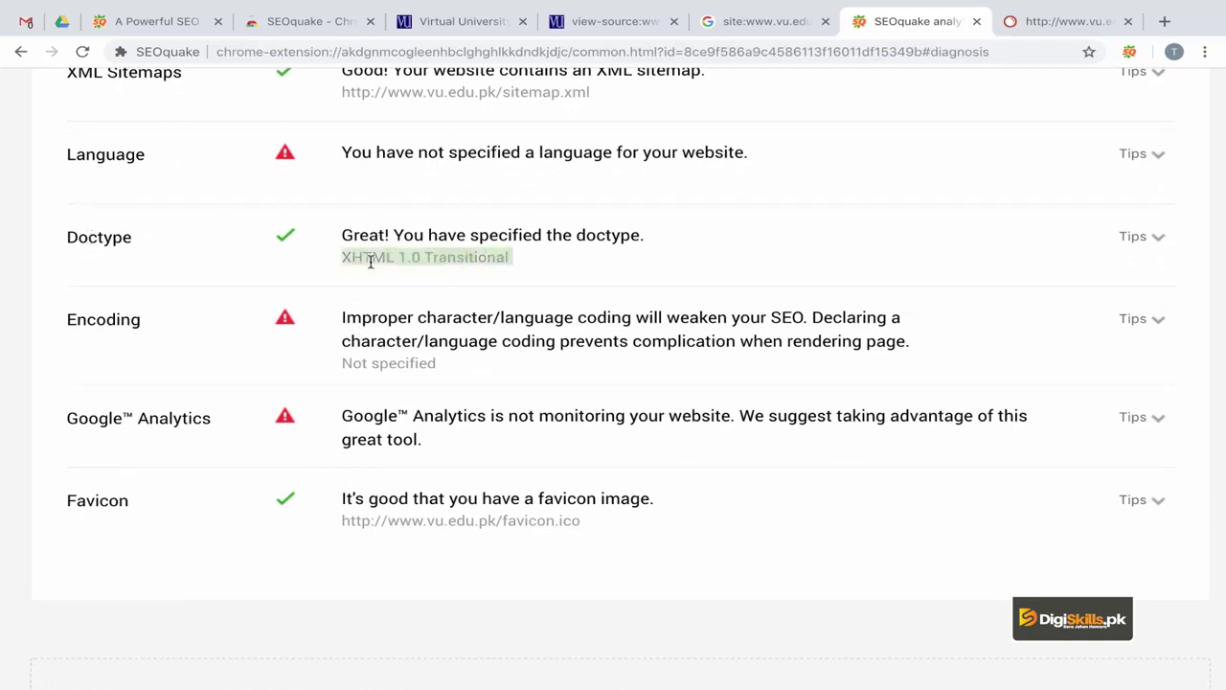
pyautogui.click(97, 323)
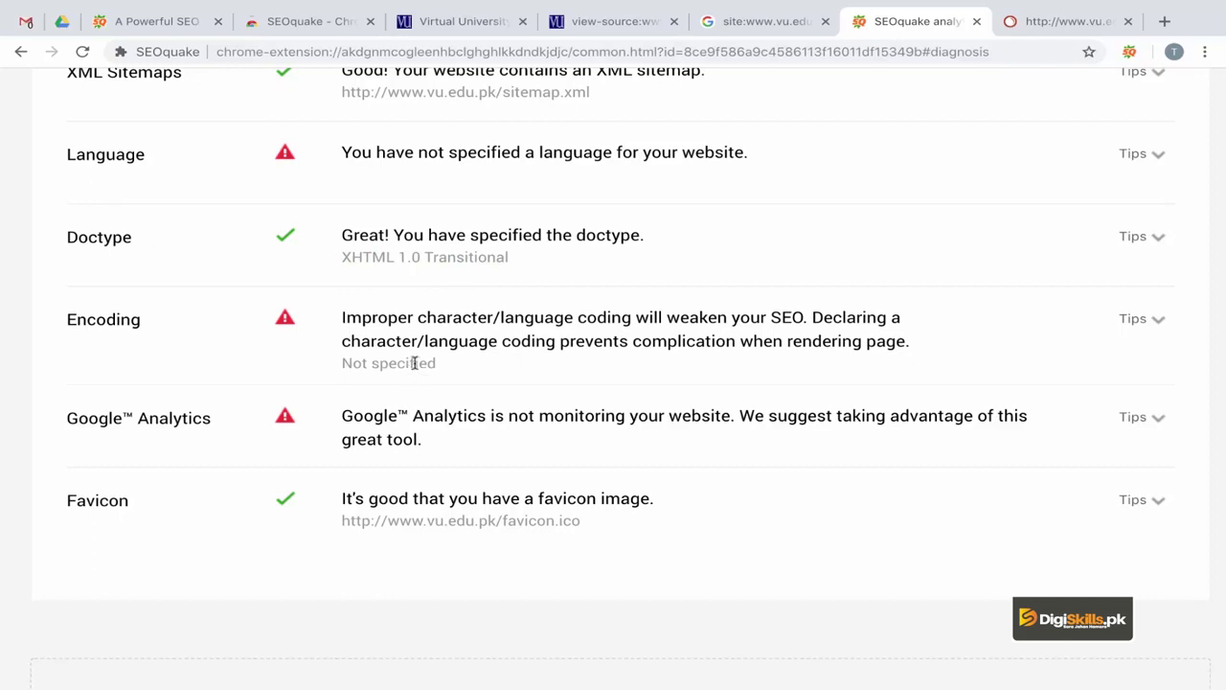
pyautogui.moveTo(385, 364); pyautogui.dragTo(68, 240)
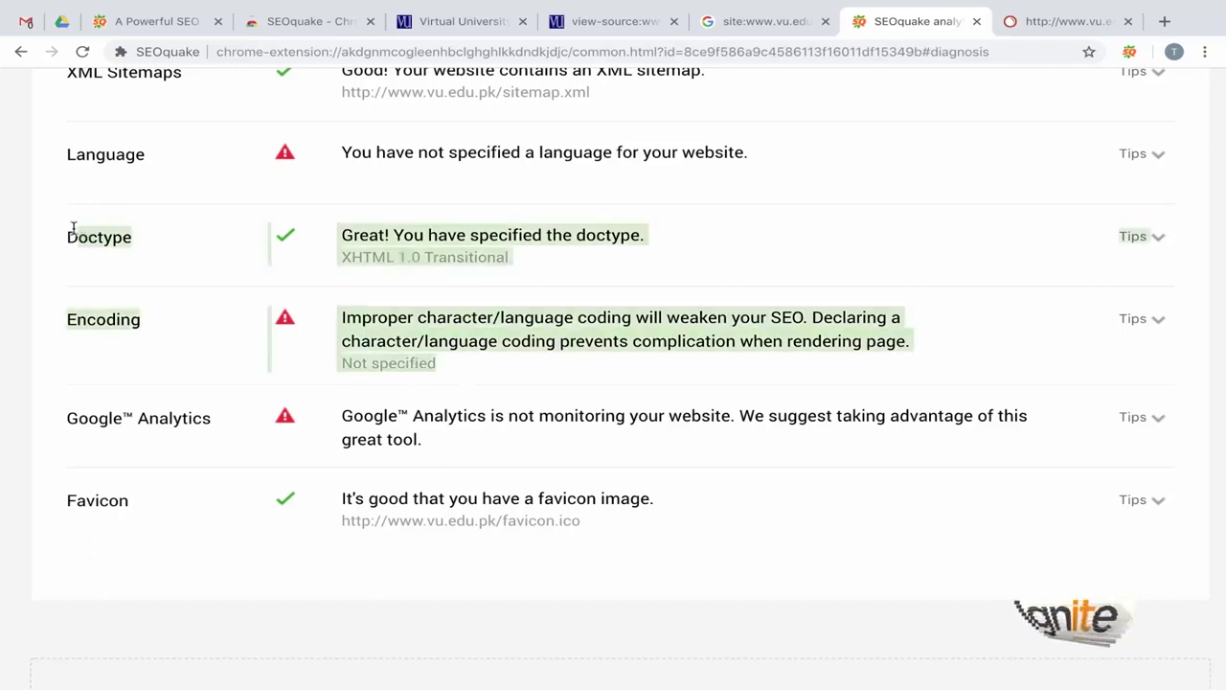
pyautogui.click(137, 269)
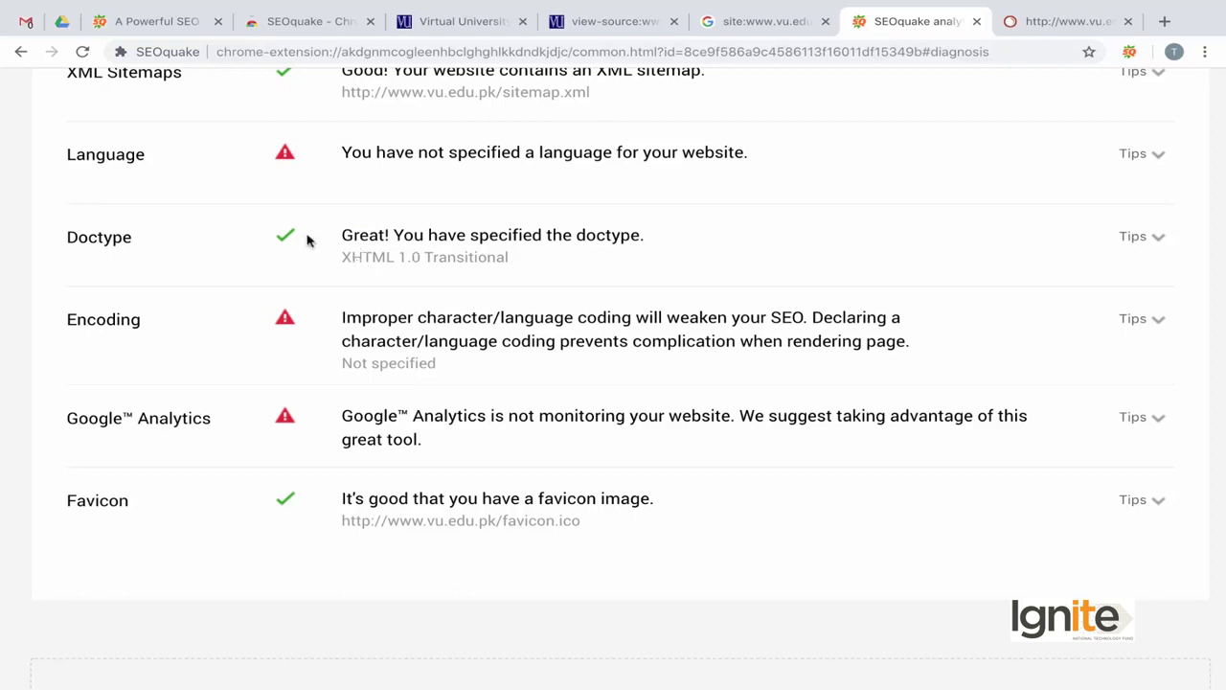
pyautogui.tripleClick(393, 364)
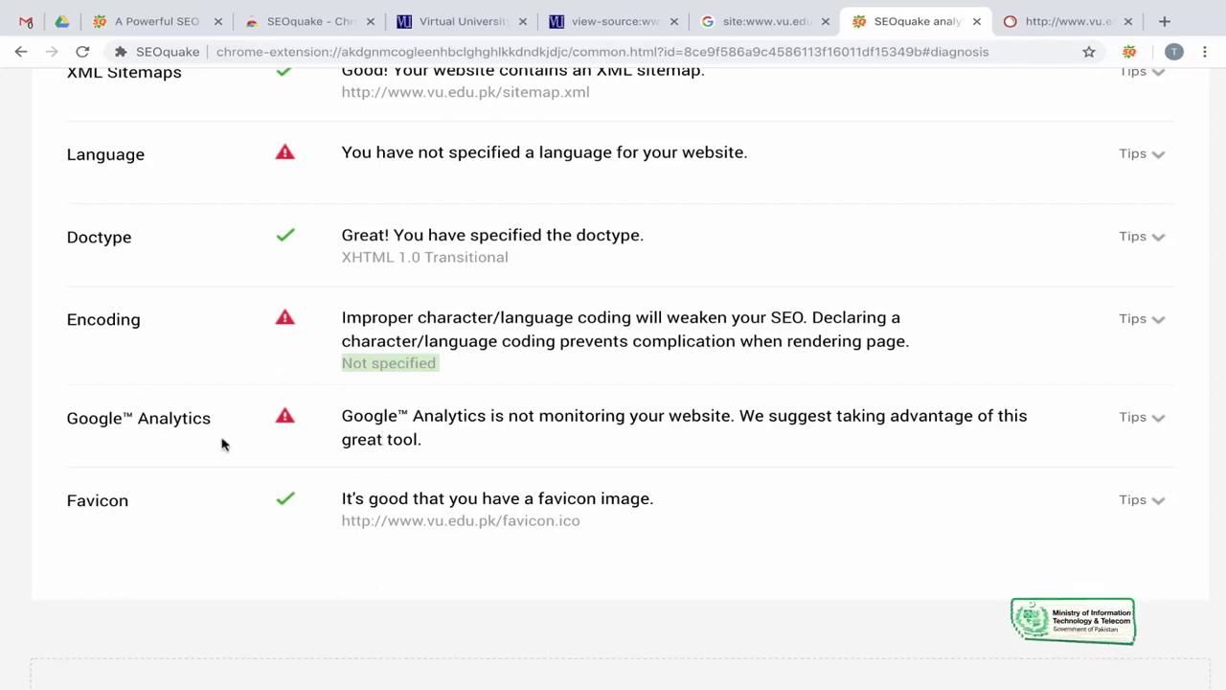
# Step: Examine the Google Analytics and Favicon checks, and look over the whole page SEO audit once more
pyautogui.moveTo(437, 442); pyautogui.dragTo(342, 415)
pyautogui.click(110, 509)
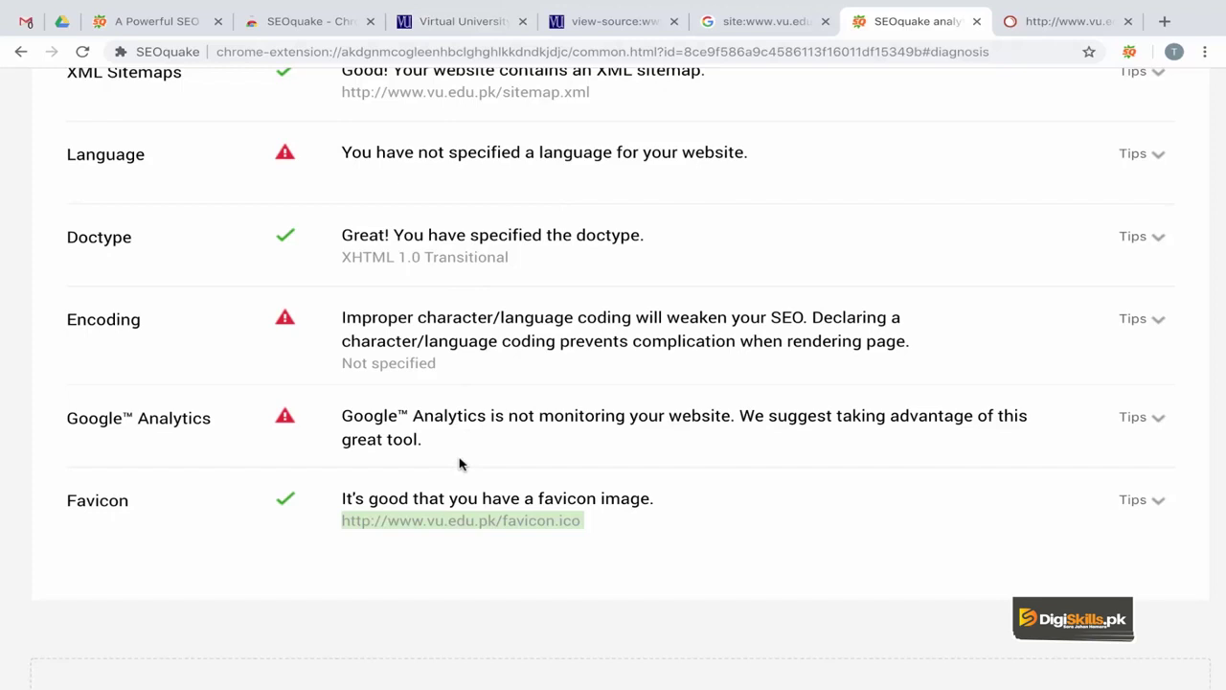
pyautogui.scroll(15, 459, 465)
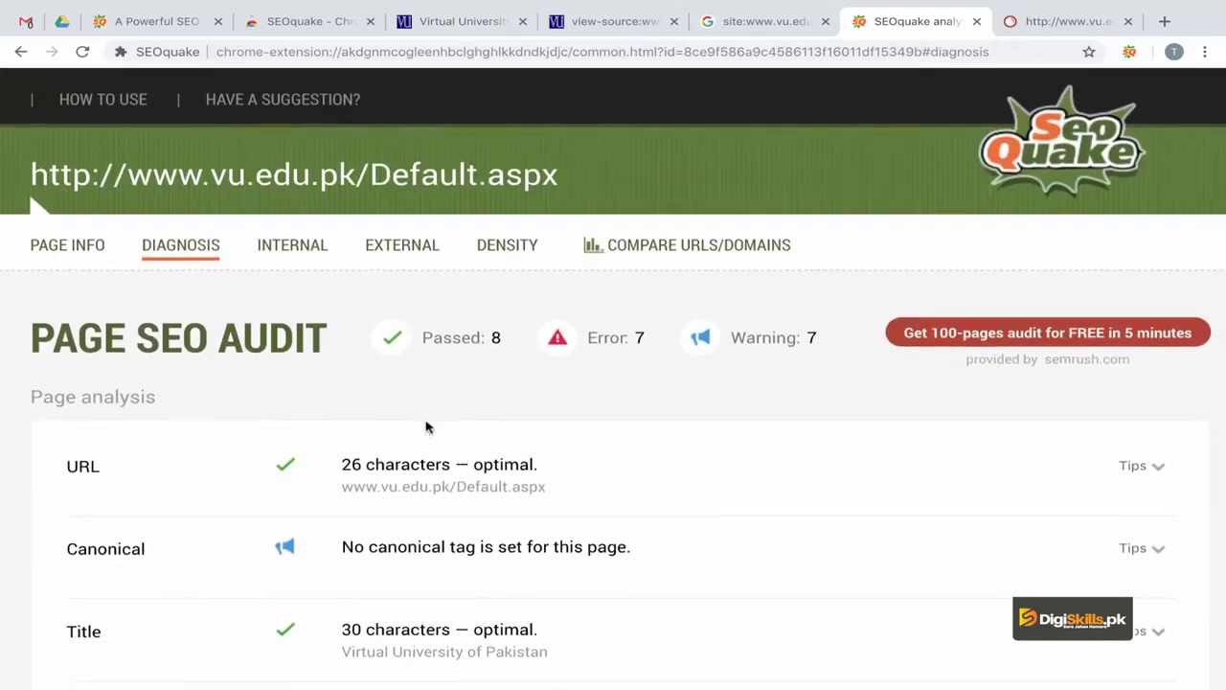
pyautogui.scroll(-15, 425, 425)
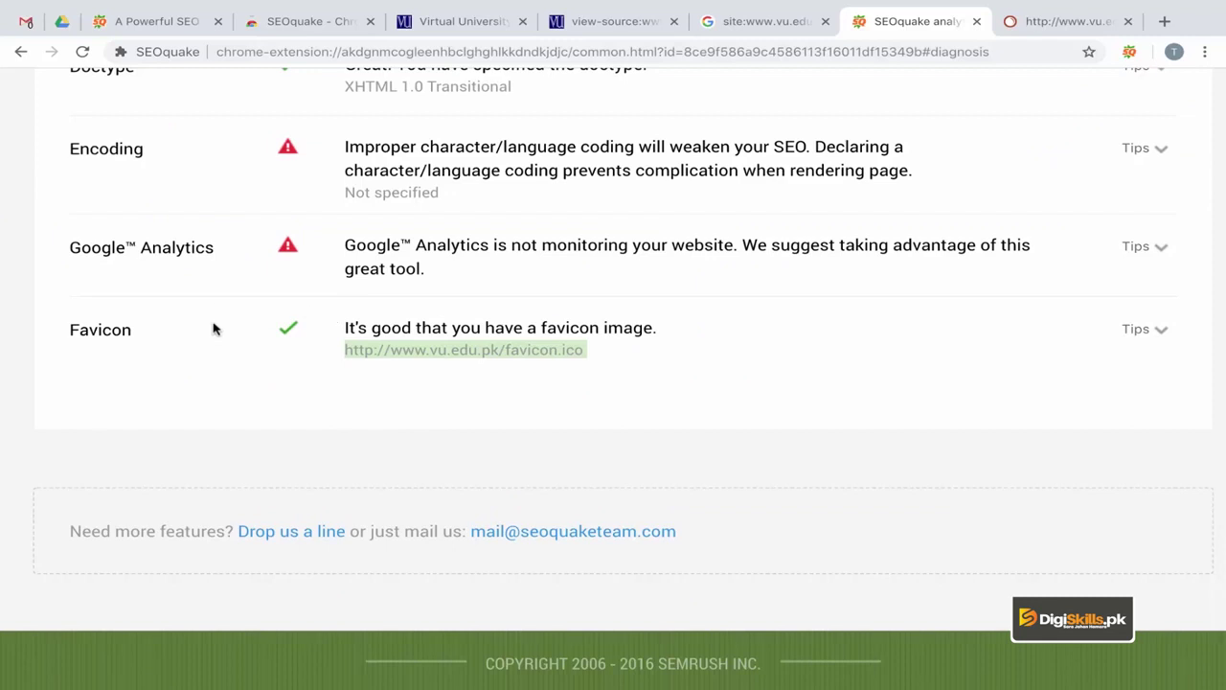
pyautogui.scroll(15, 213, 329)
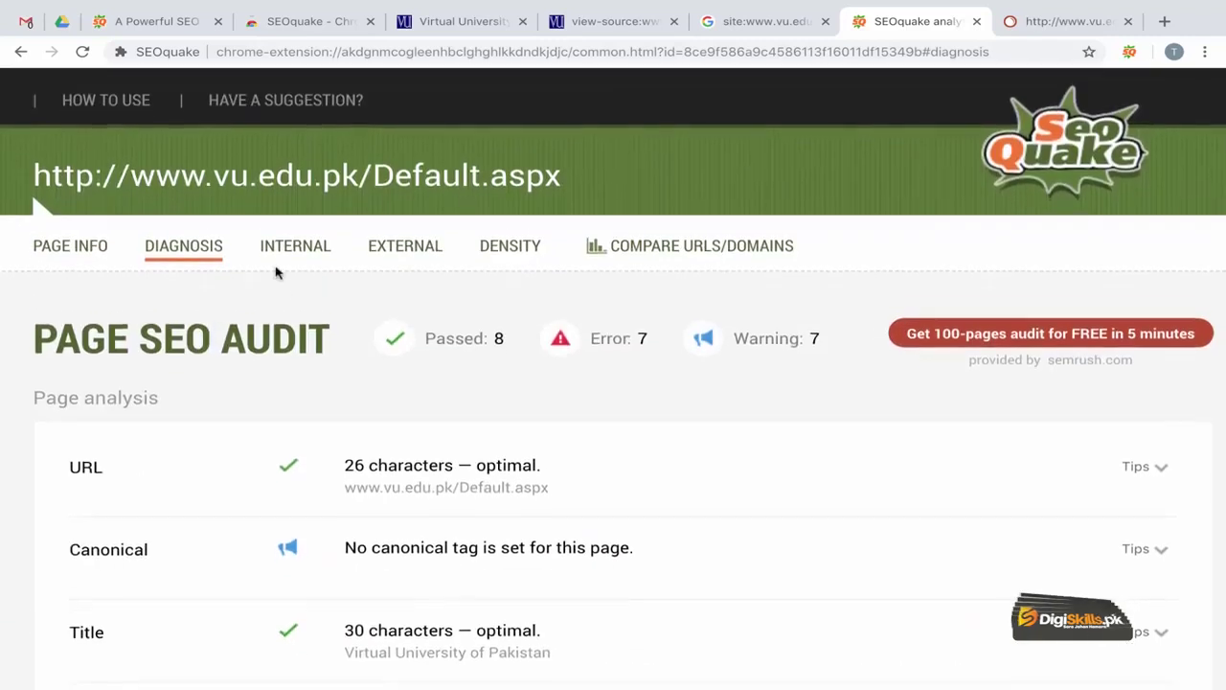
# Step: Glance at the external links report and return to the internal links report
pyautogui.click(290, 247)
pyautogui.click(421, 251)
pyautogui.scroll(-1, 316, 354)
pyautogui.scroll(-1, 316, 355)
pyautogui.scroll(1, 307, 287)
pyautogui.click(295, 244)
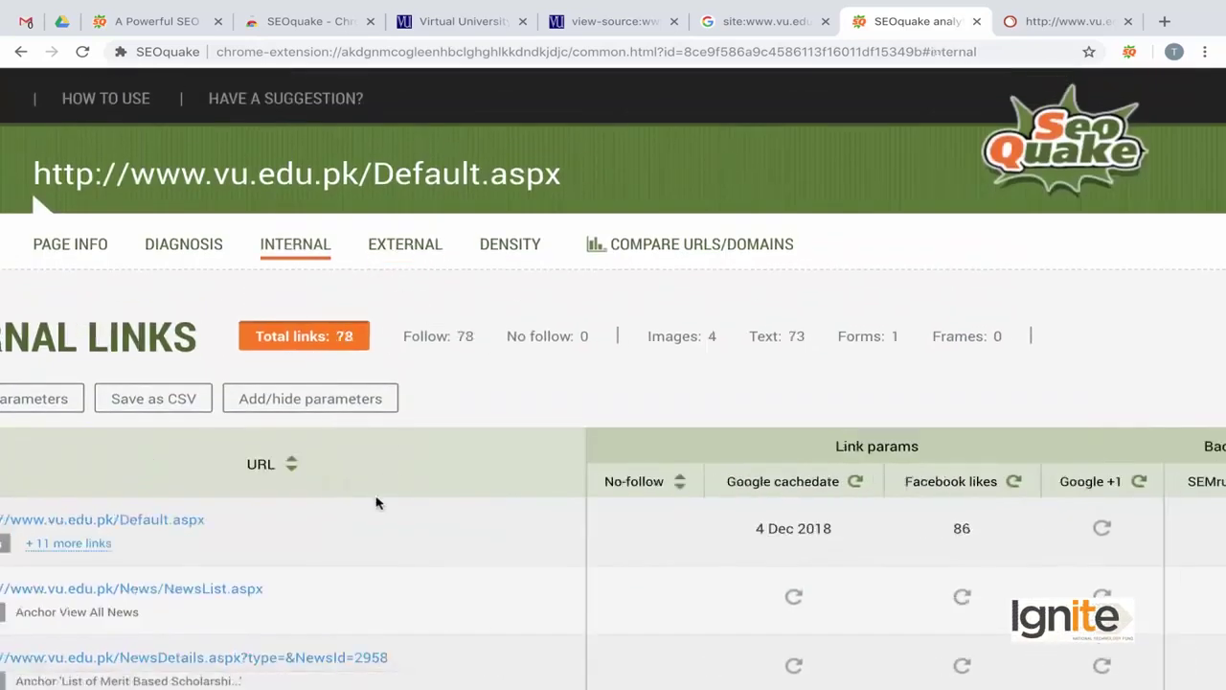
# Step: Zoom out the page and look through the whole internal links table and its link parameters
pyautogui.scroll(-5, 376, 502)
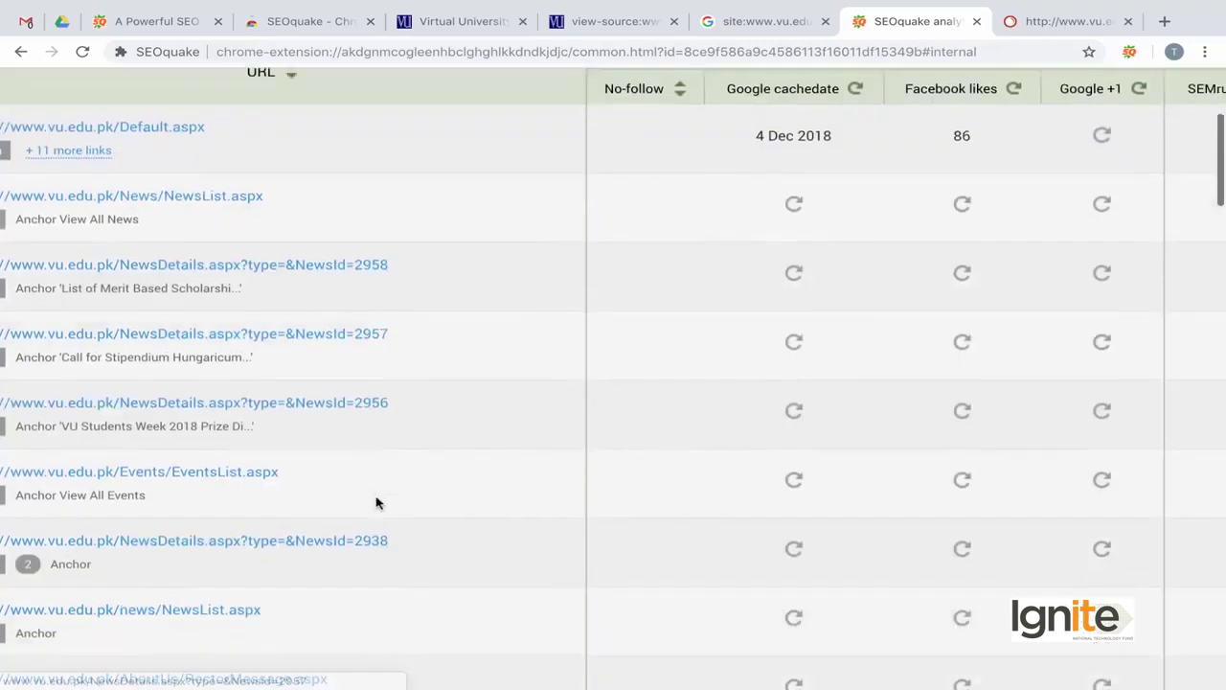
pyautogui.hotkey('ctrl', '-')
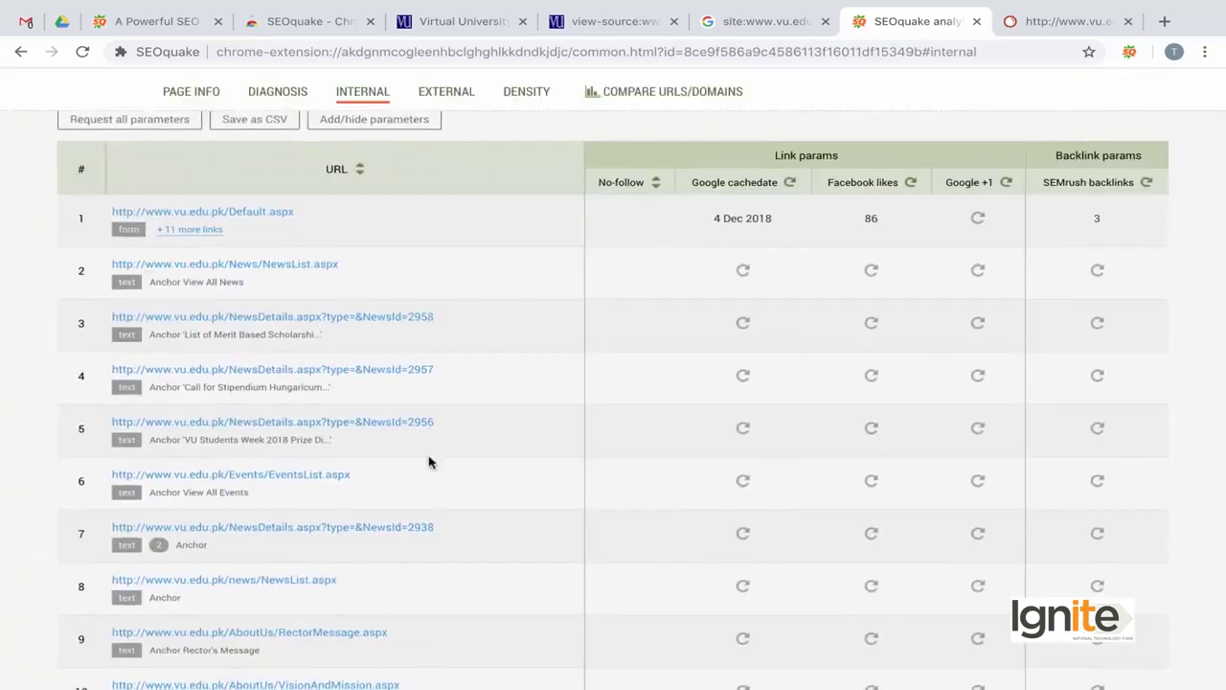
pyautogui.scroll(-15, 428, 461)
pyautogui.scroll(-5, 428, 462)
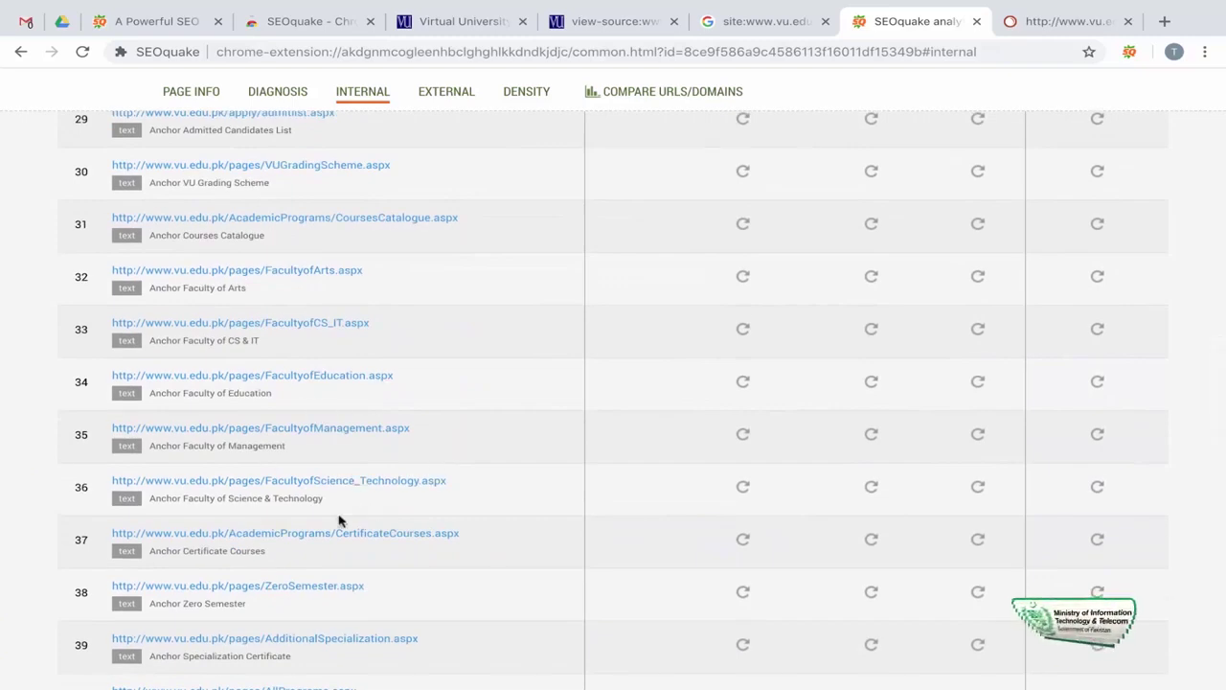
pyautogui.scroll(-18, 338, 520)
pyautogui.scroll(6, 338, 520)
pyautogui.scroll(20, 338, 520)
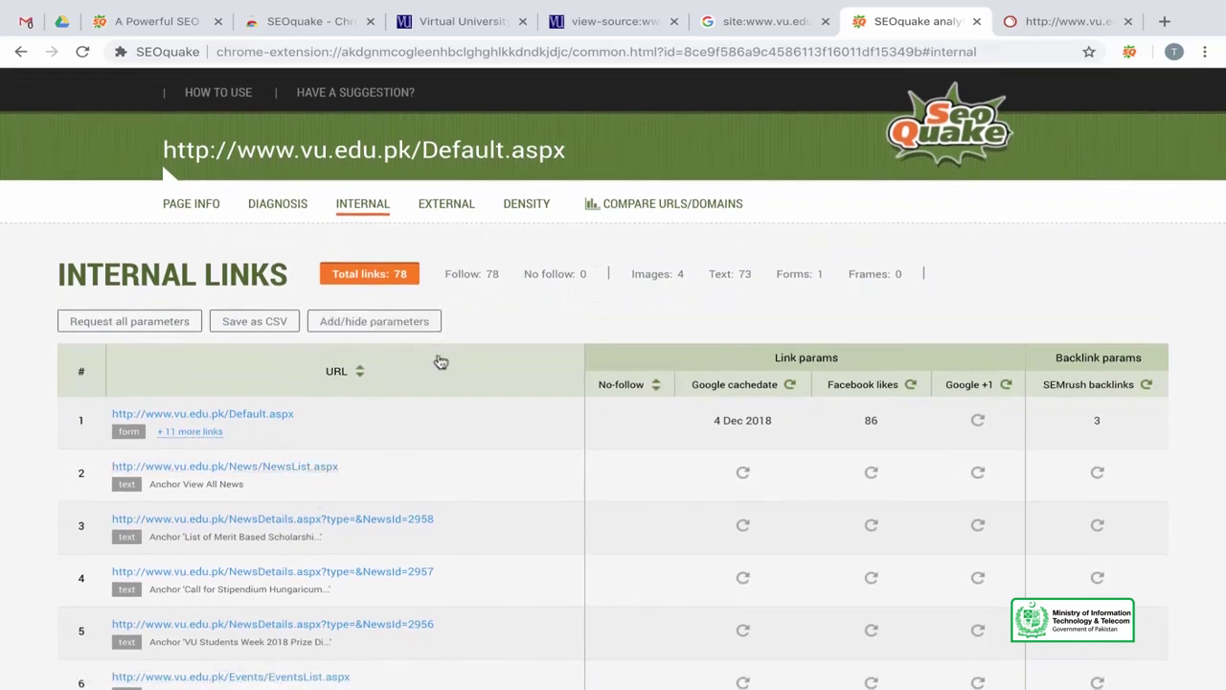
# Step: Open the external links report and look through all its listed URLs and anchors
pyautogui.click(448, 205)
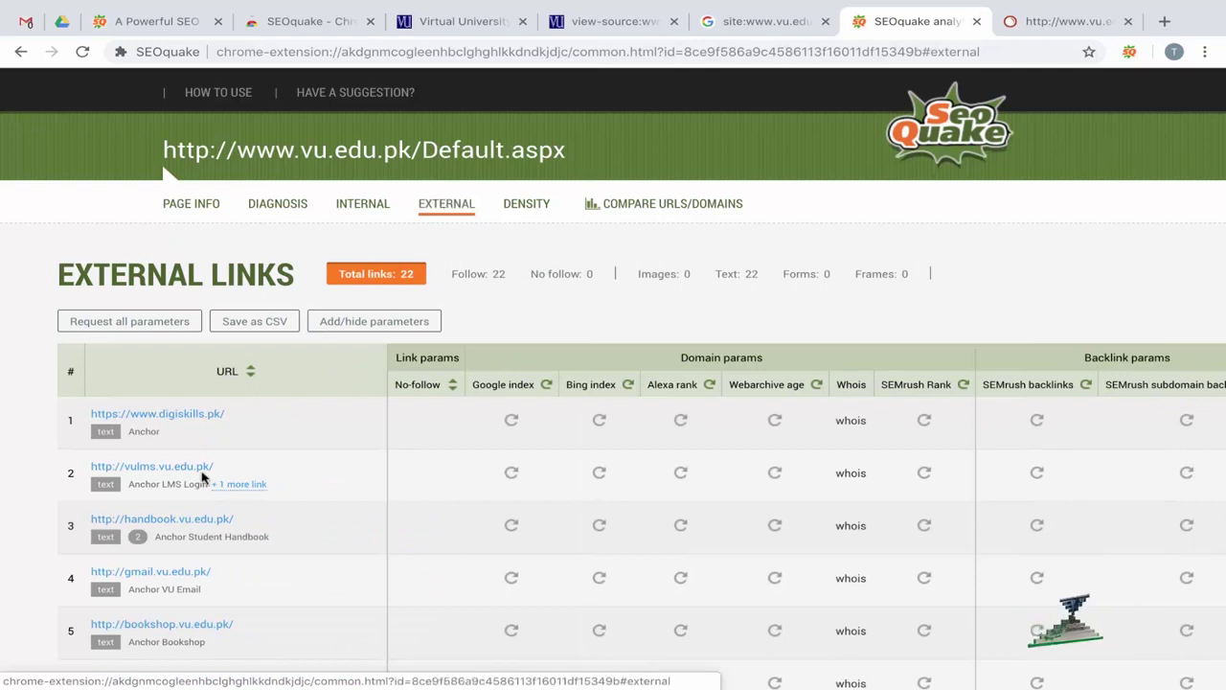
pyautogui.scroll(-8, 258, 489)
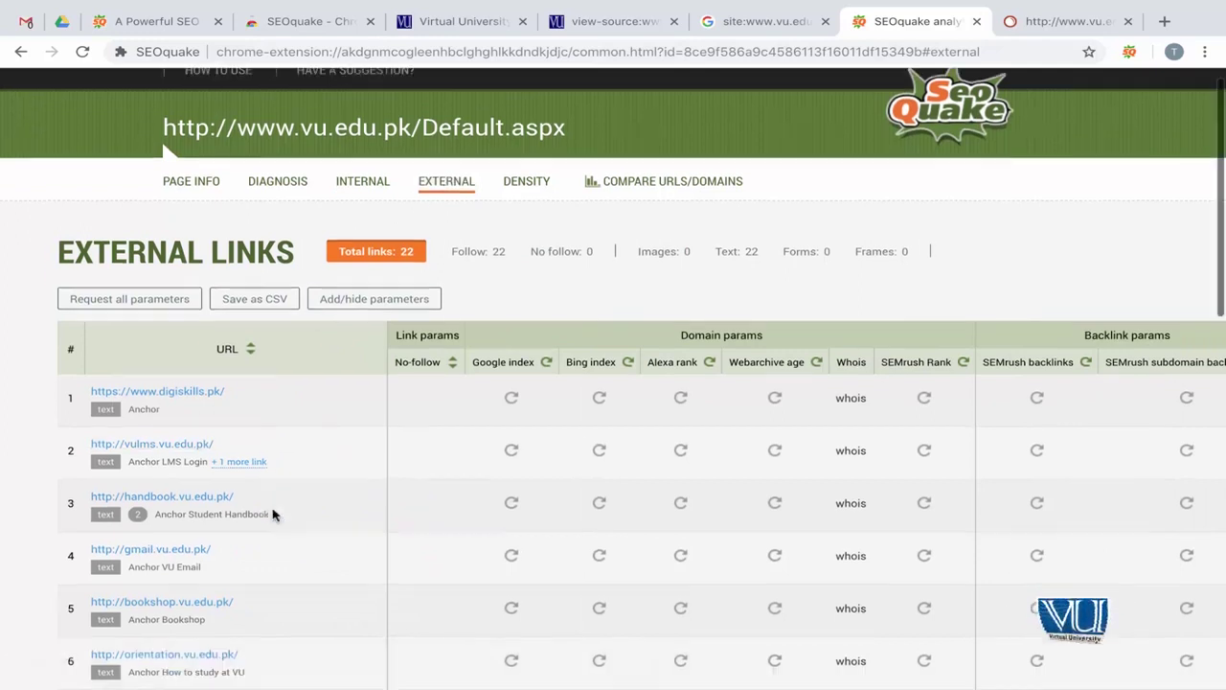
pyautogui.scroll(-3, 275, 517)
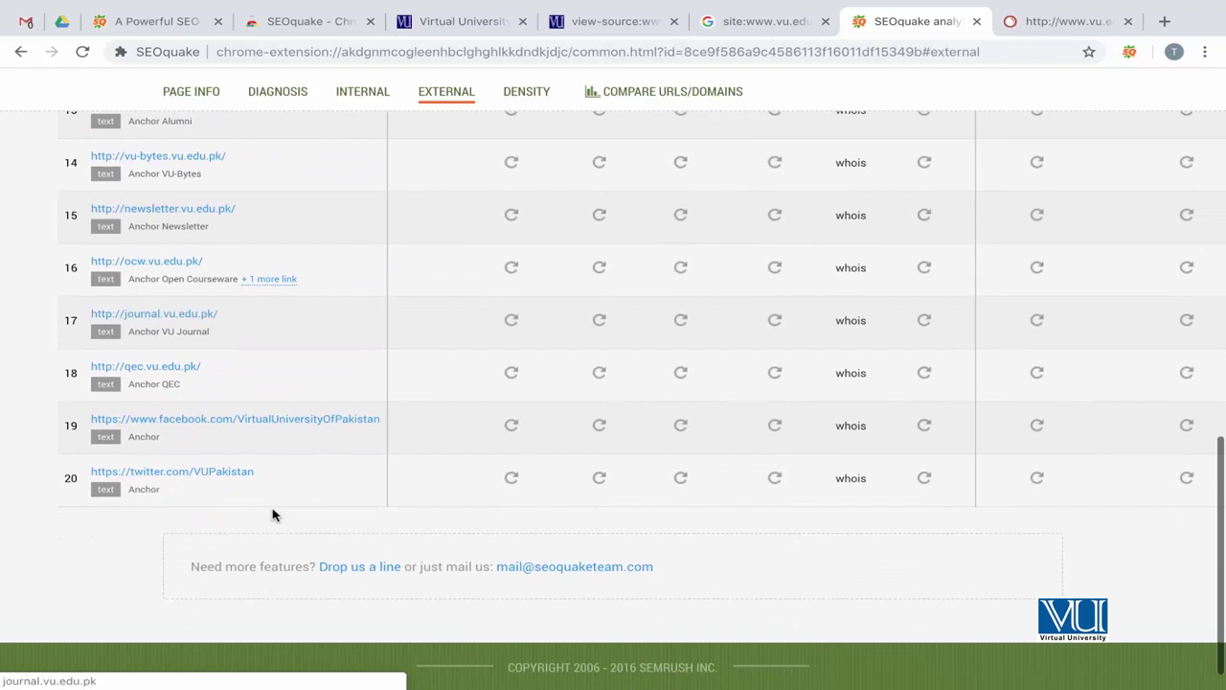
pyautogui.scroll(10, 274, 512)
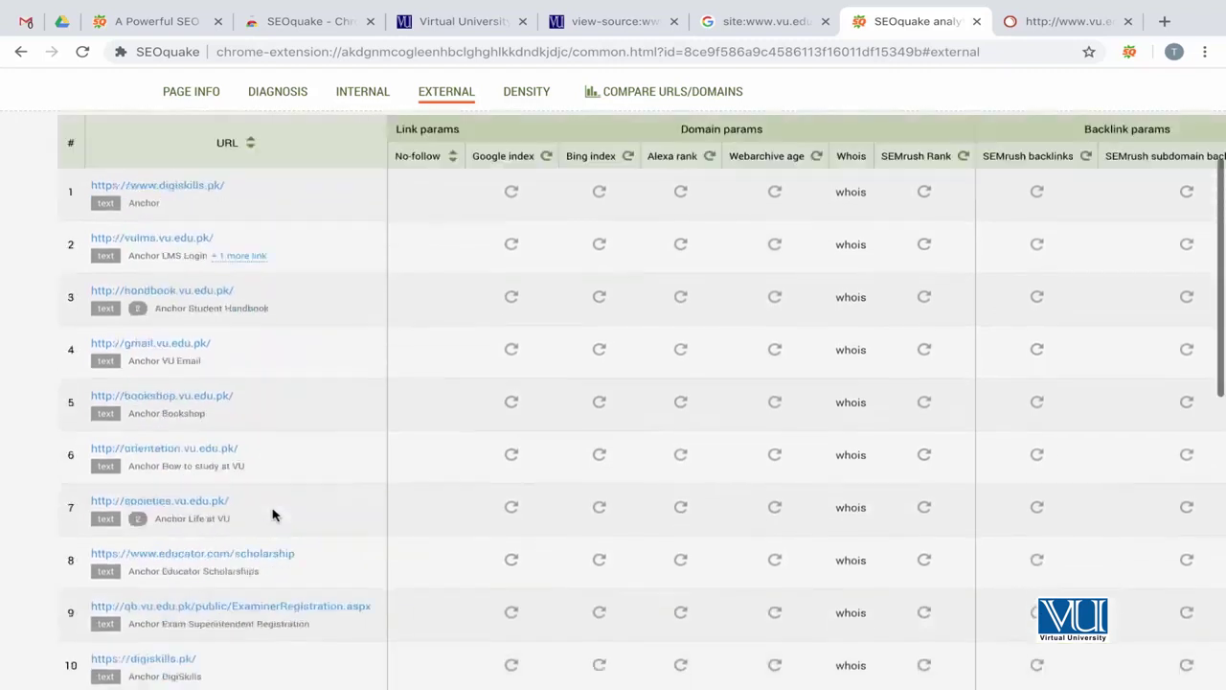
pyautogui.scroll(-2, 224, 584)
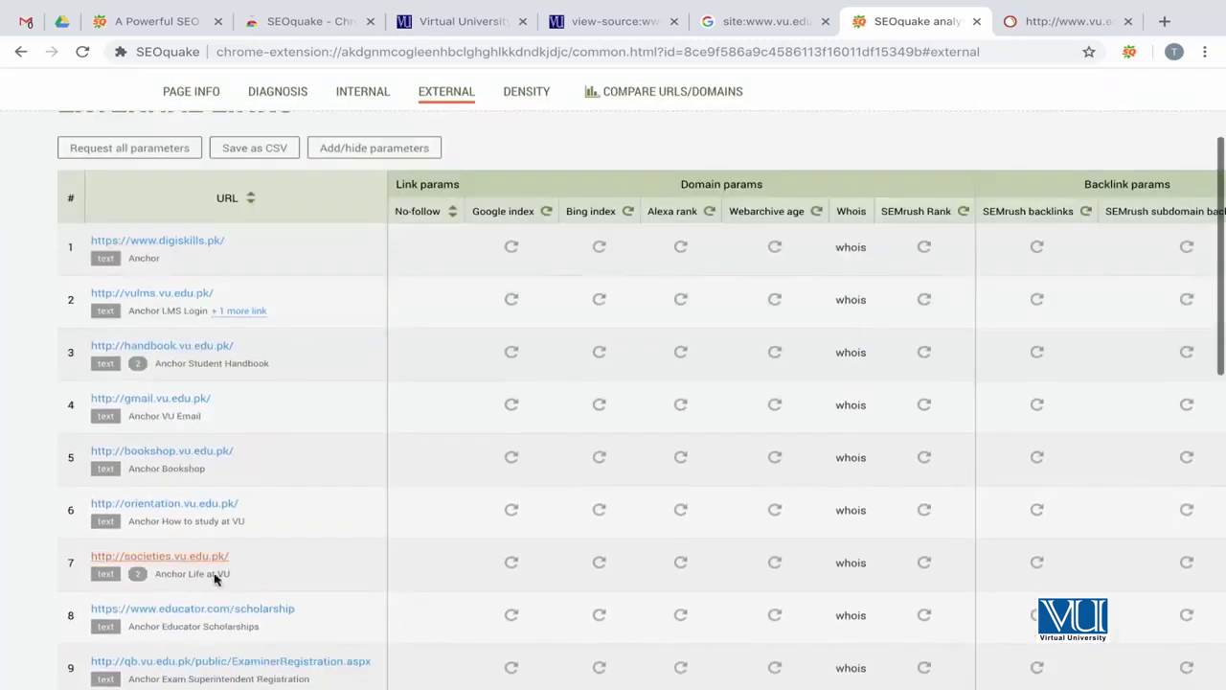
pyautogui.scroll(-4, 168, 573)
pyautogui.scroll(-4, 167, 573)
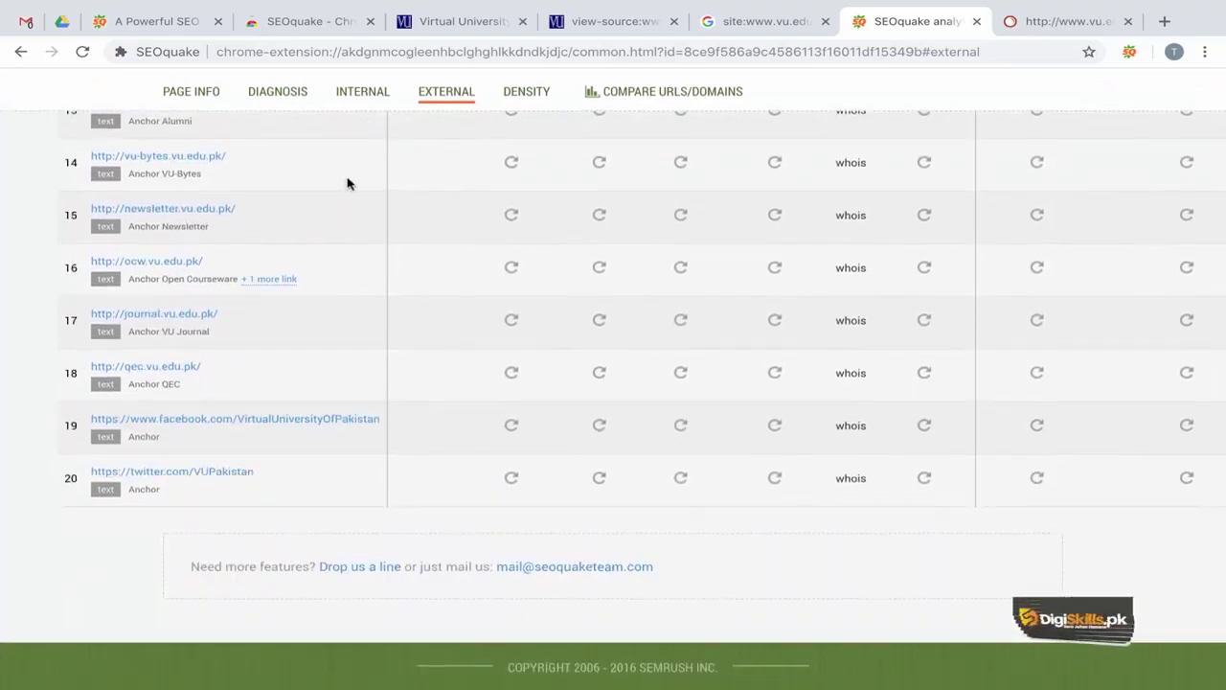
pyautogui.scroll(5, 346, 183)
pyautogui.scroll(5, 347, 183)
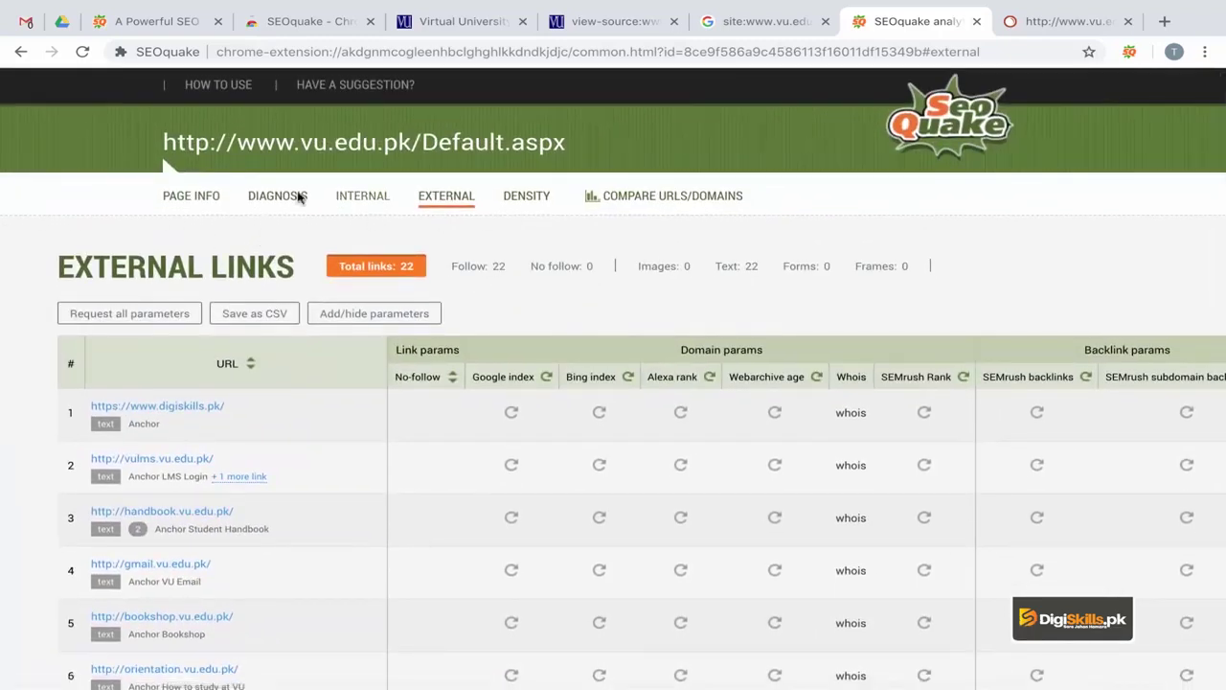
# Step: Look over the keyword density report, check the keyword tables in the page info report, and return to keyword density
pyautogui.click(525, 203)
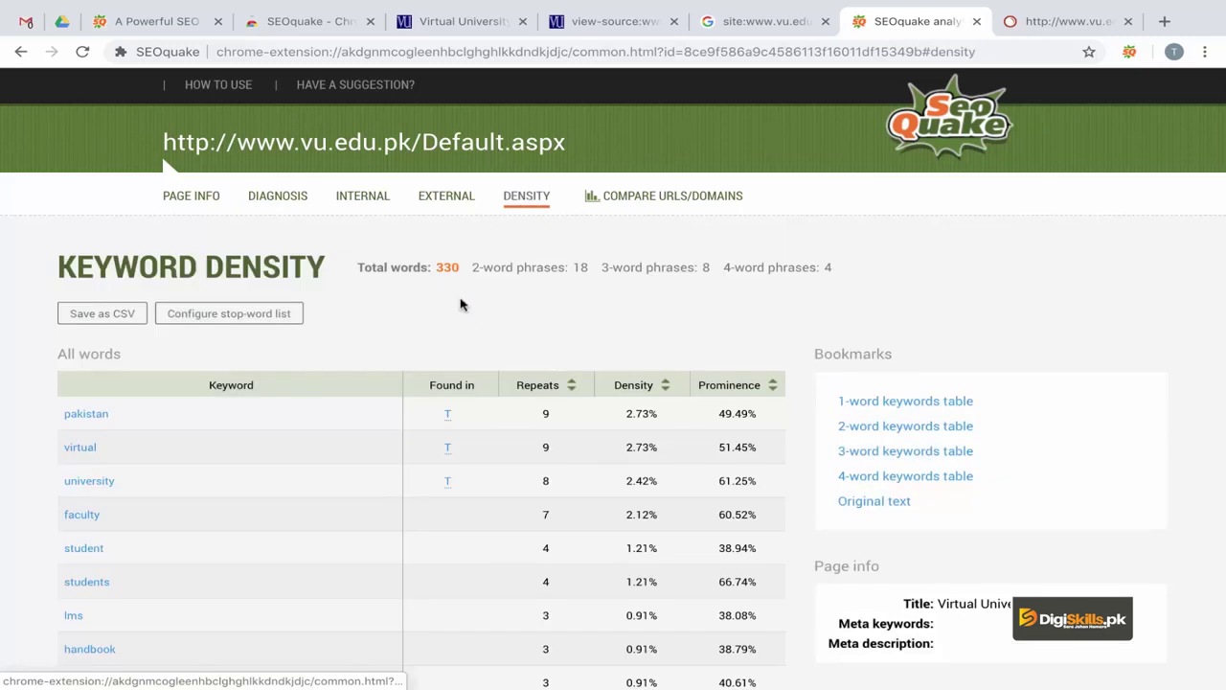
pyautogui.click(176, 197)
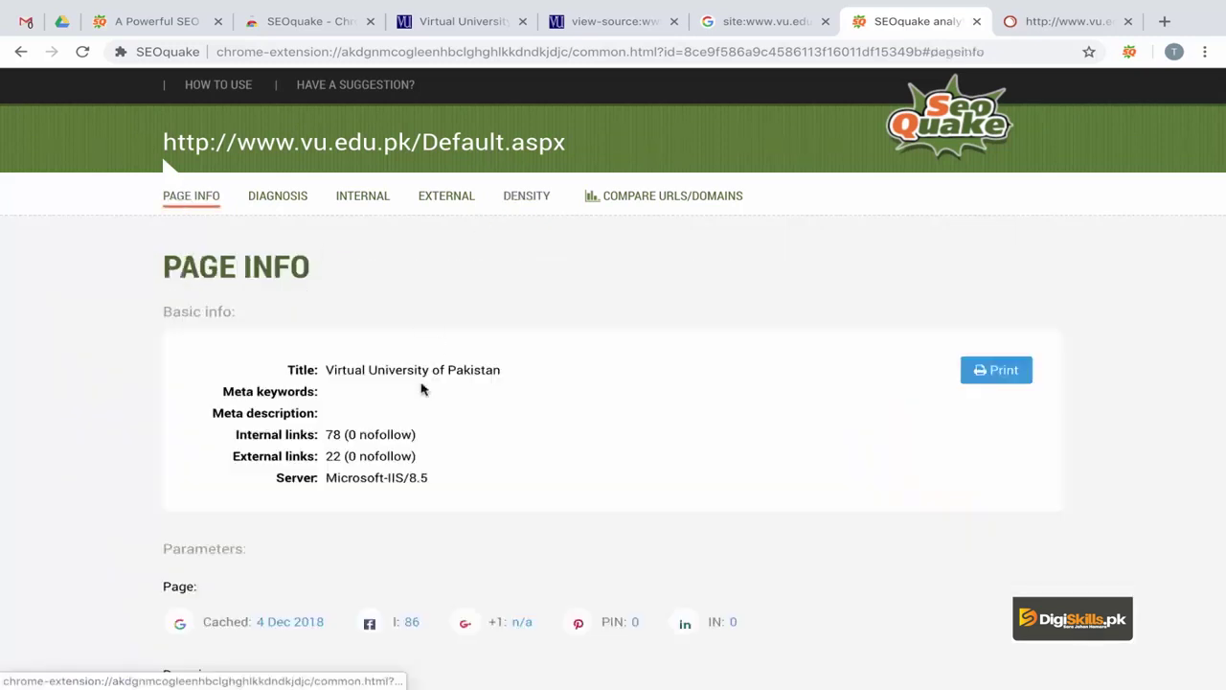
pyautogui.scroll(-10, 422, 388)
pyautogui.scroll(4, 421, 388)
pyautogui.scroll(-1, 421, 388)
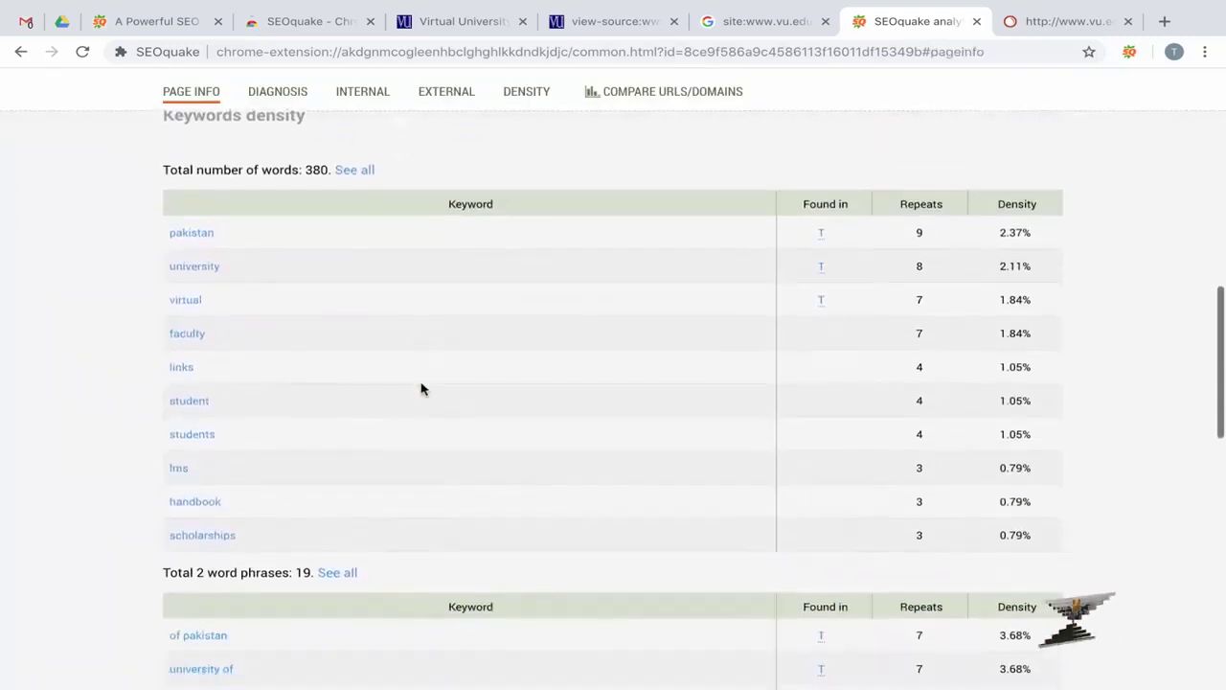
pyautogui.click(533, 100)
pyautogui.scroll(6, 354, 388)
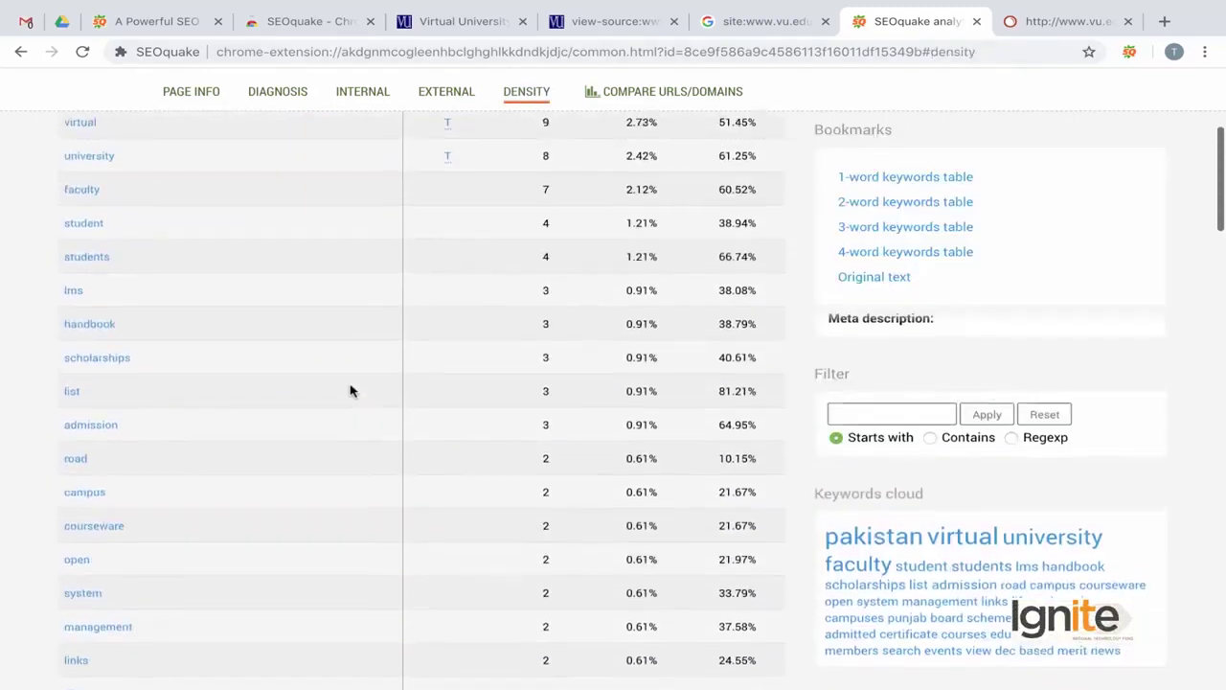
# Step: Look through the keyword density tables from single words down to the 4-word phrases, including their repeats, density and prominence
pyautogui.scroll(3, 350, 390)
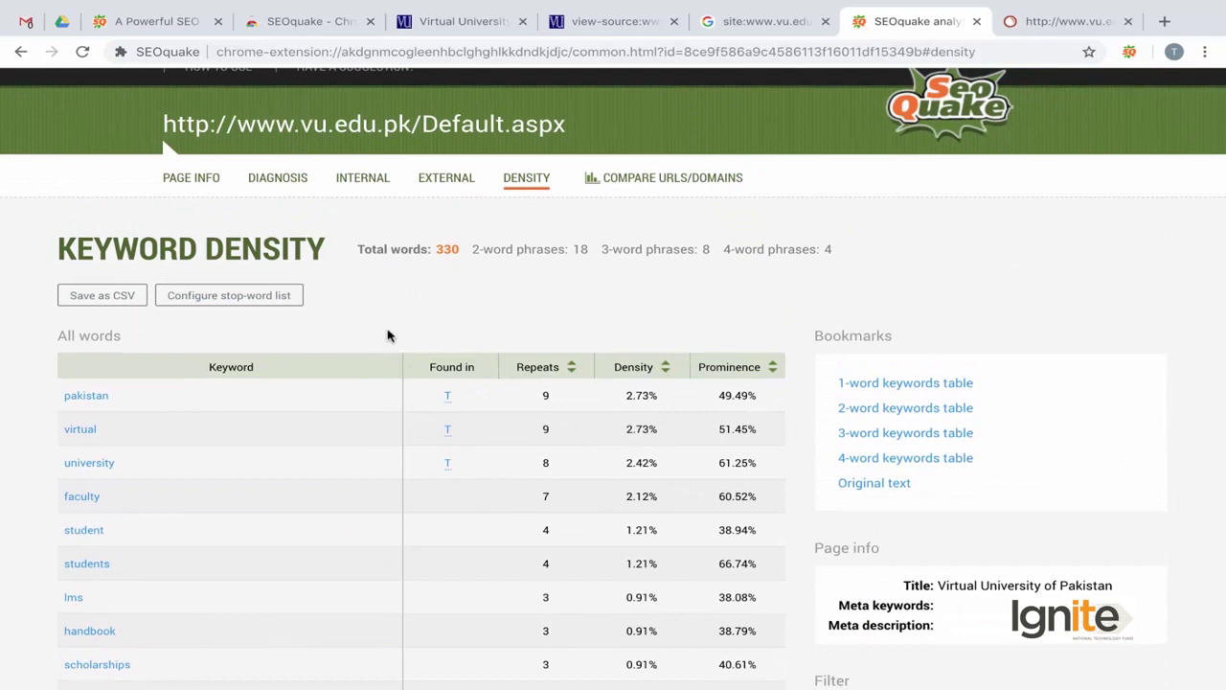
pyautogui.scroll(-1, 720, 352)
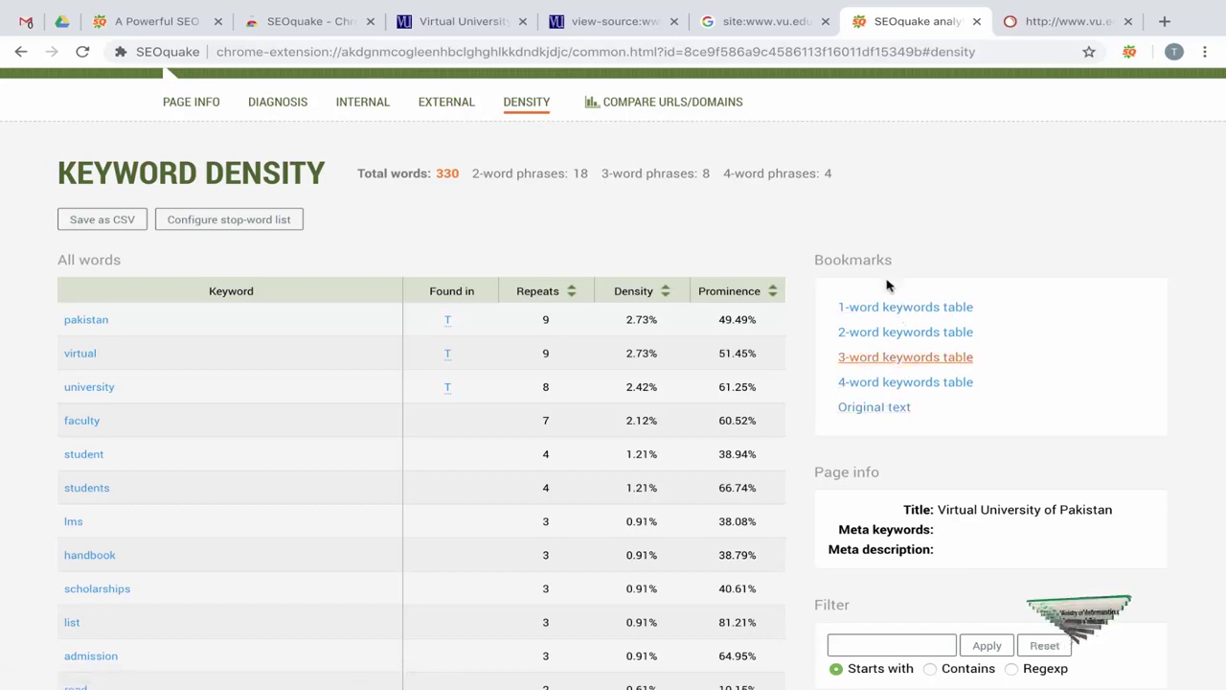
pyautogui.scroll(-10, 613, 428)
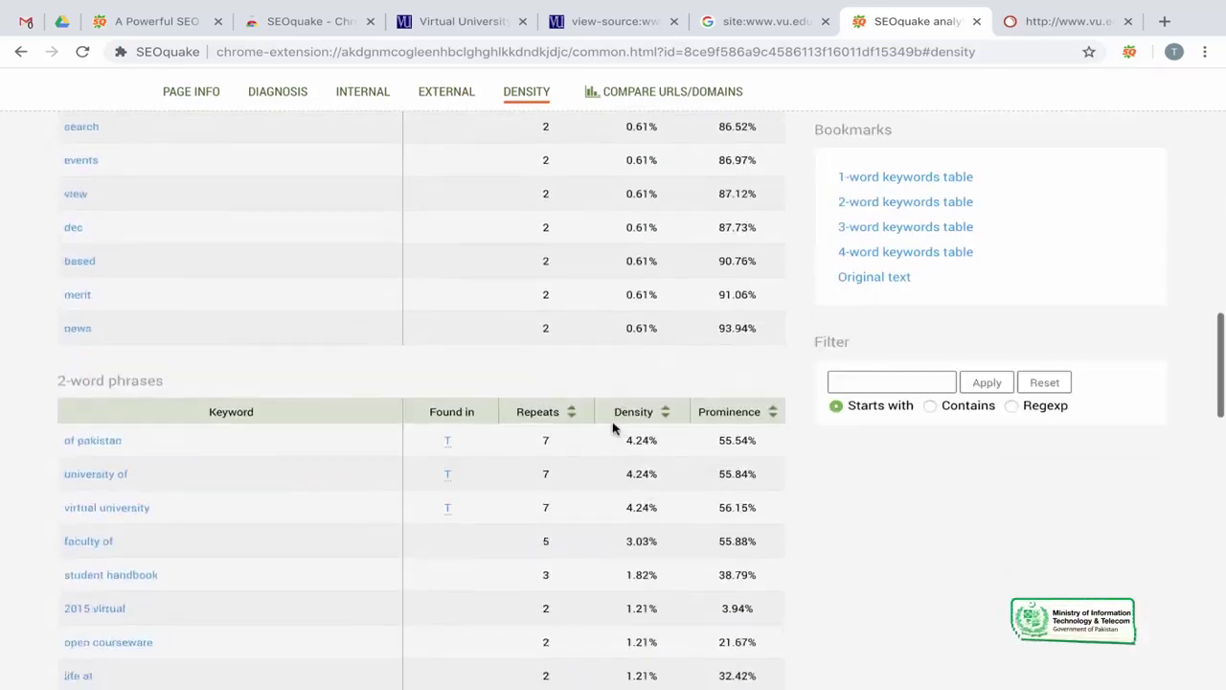
pyautogui.scroll(5, 613, 428)
pyautogui.scroll(8, 613, 429)
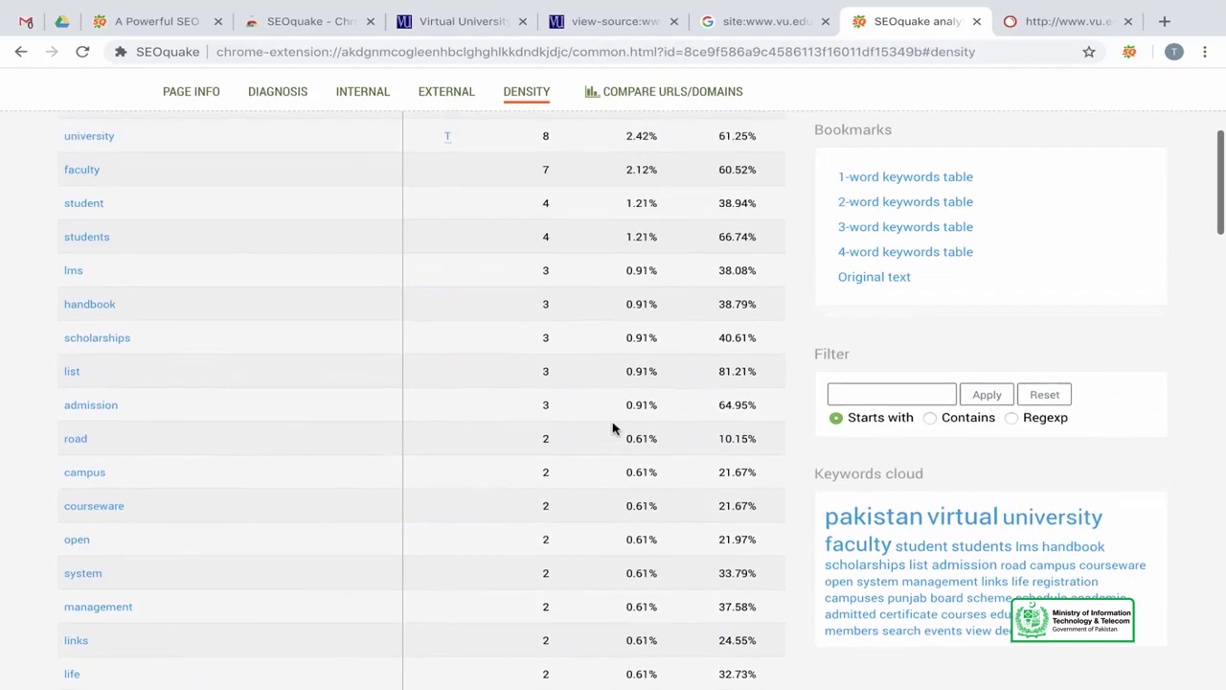
pyautogui.scroll(-7, 613, 428)
pyautogui.scroll(-4, 613, 428)
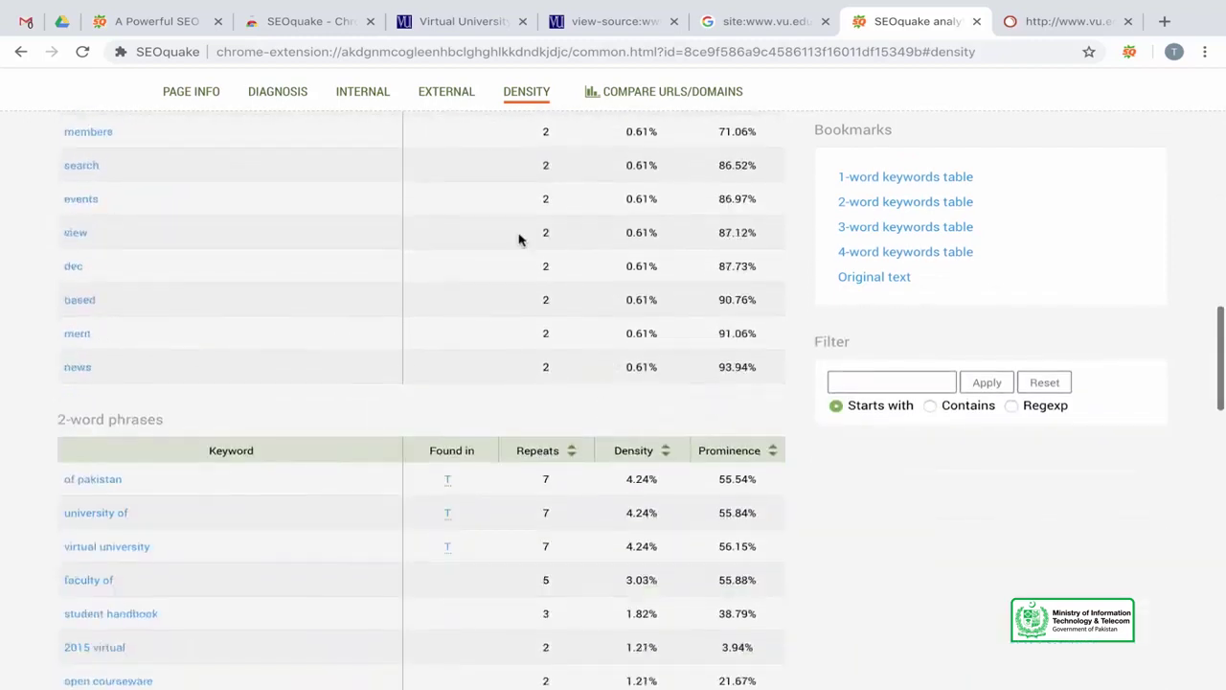
pyautogui.scroll(-5, 518, 238)
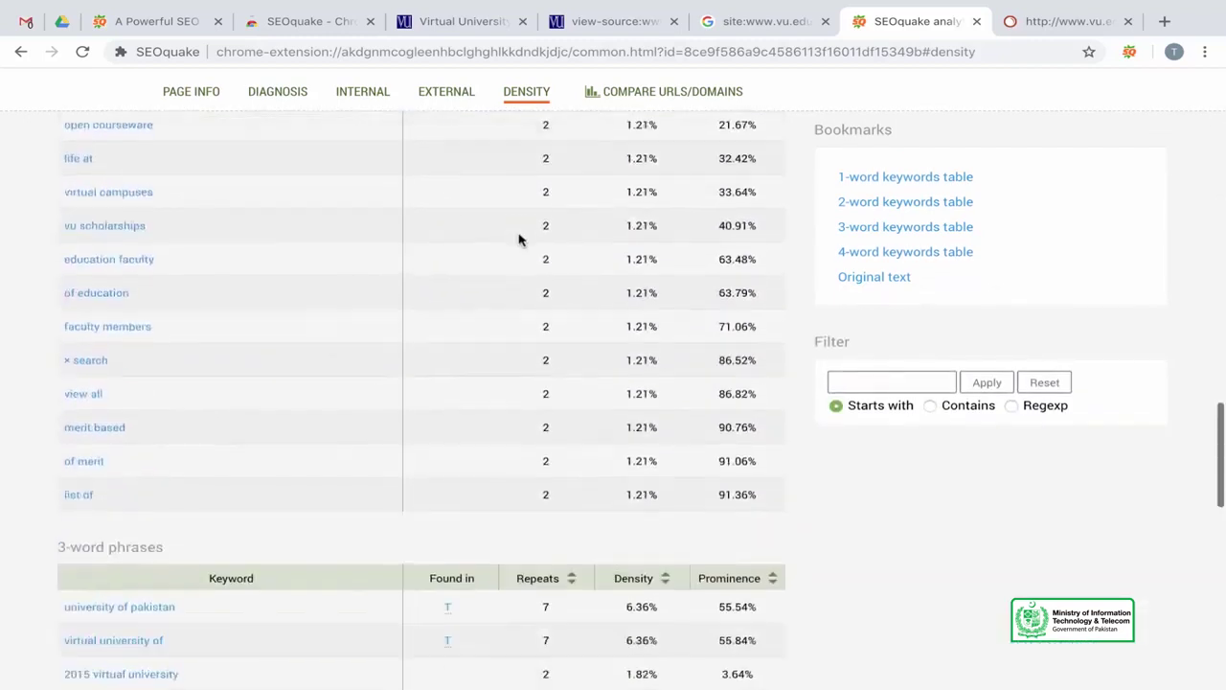
pyautogui.scroll(-6, 518, 239)
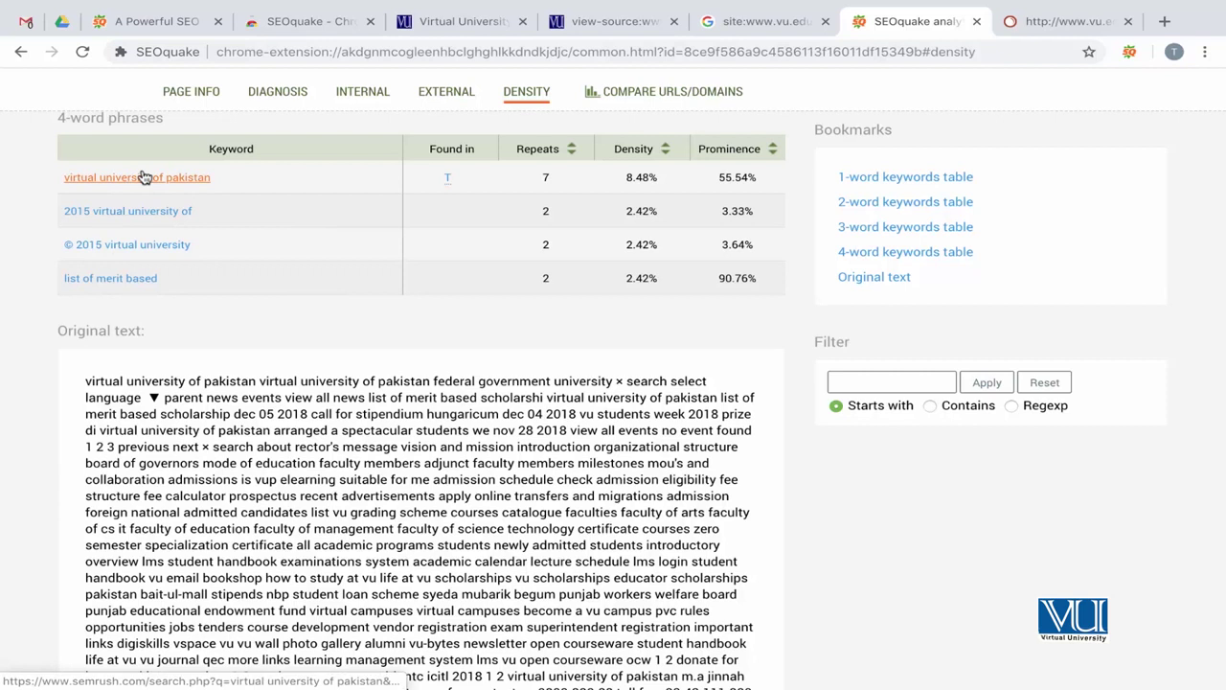
# Step: Compare the 3-word and 4-word phrase tables and continue to the original text of the page
pyautogui.scroll(2, 228, 215)
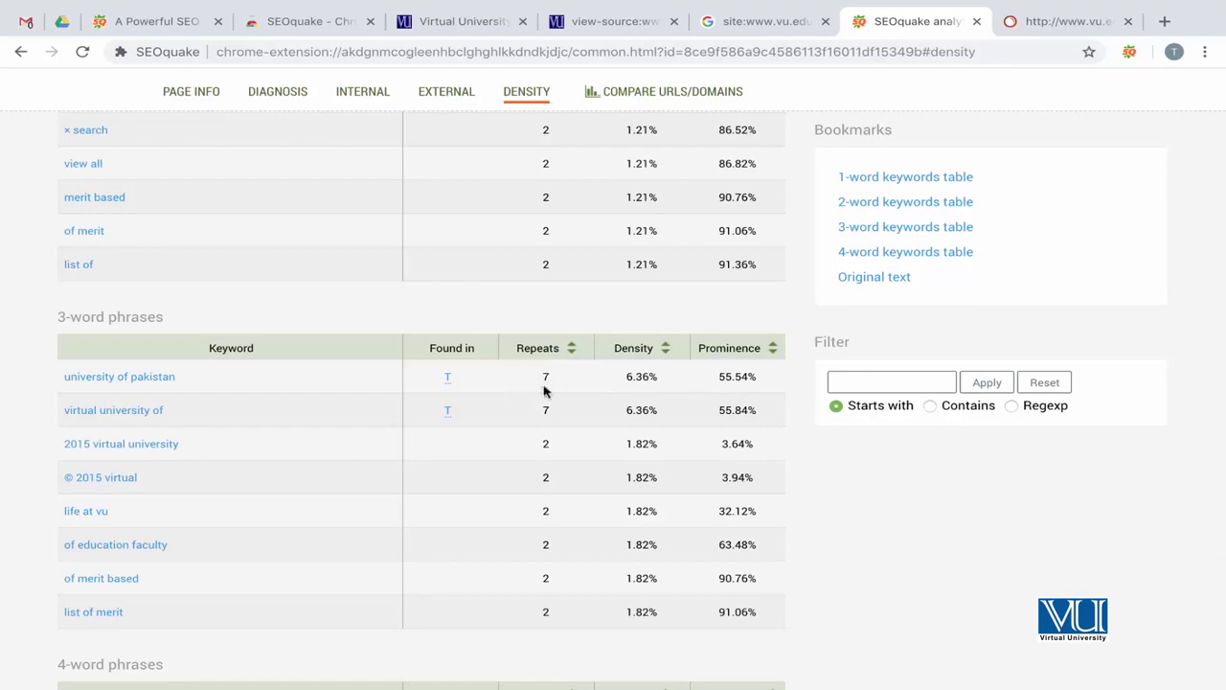
pyautogui.scroll(-3, 550, 412)
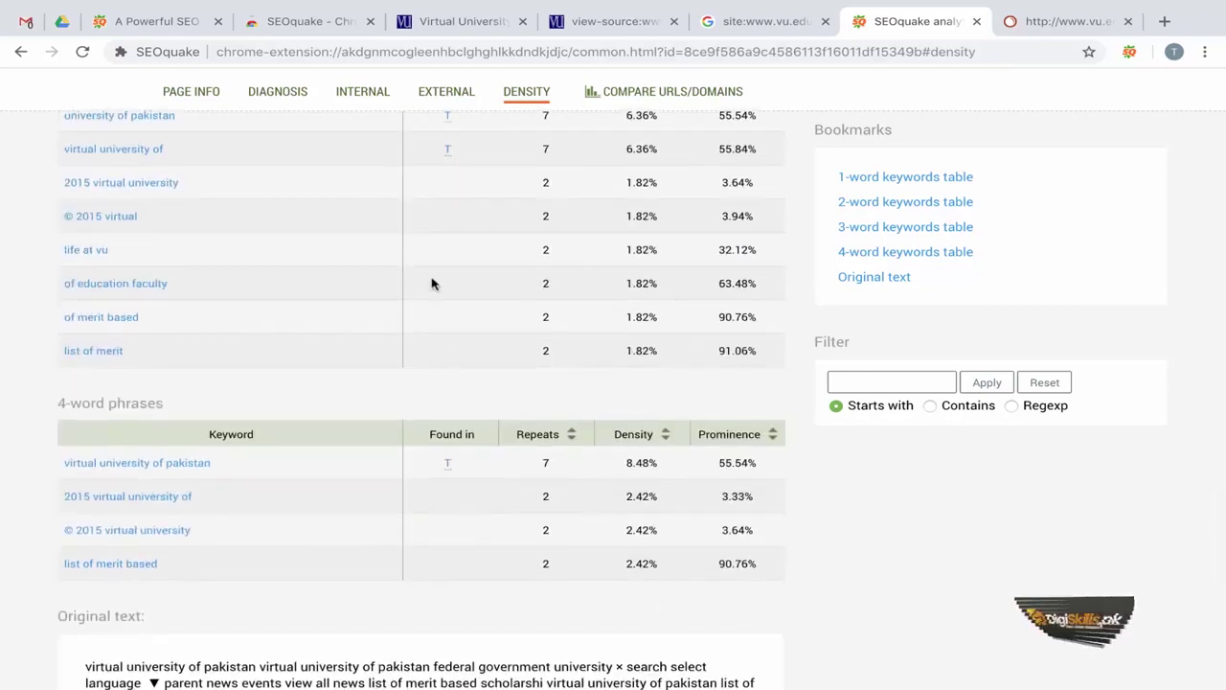
pyautogui.scroll(1, 431, 283)
pyautogui.scroll(1, 431, 283)
pyautogui.scroll(-6, 431, 284)
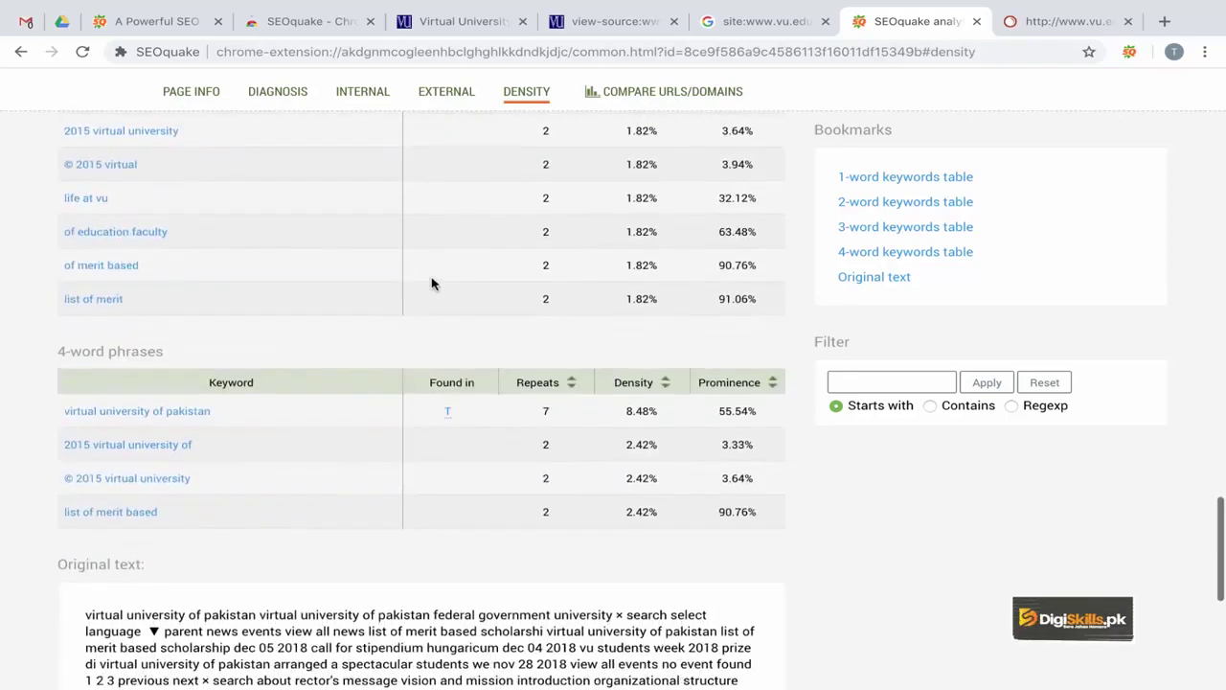
pyautogui.scroll(2, 431, 278)
pyautogui.scroll(-3, 431, 278)
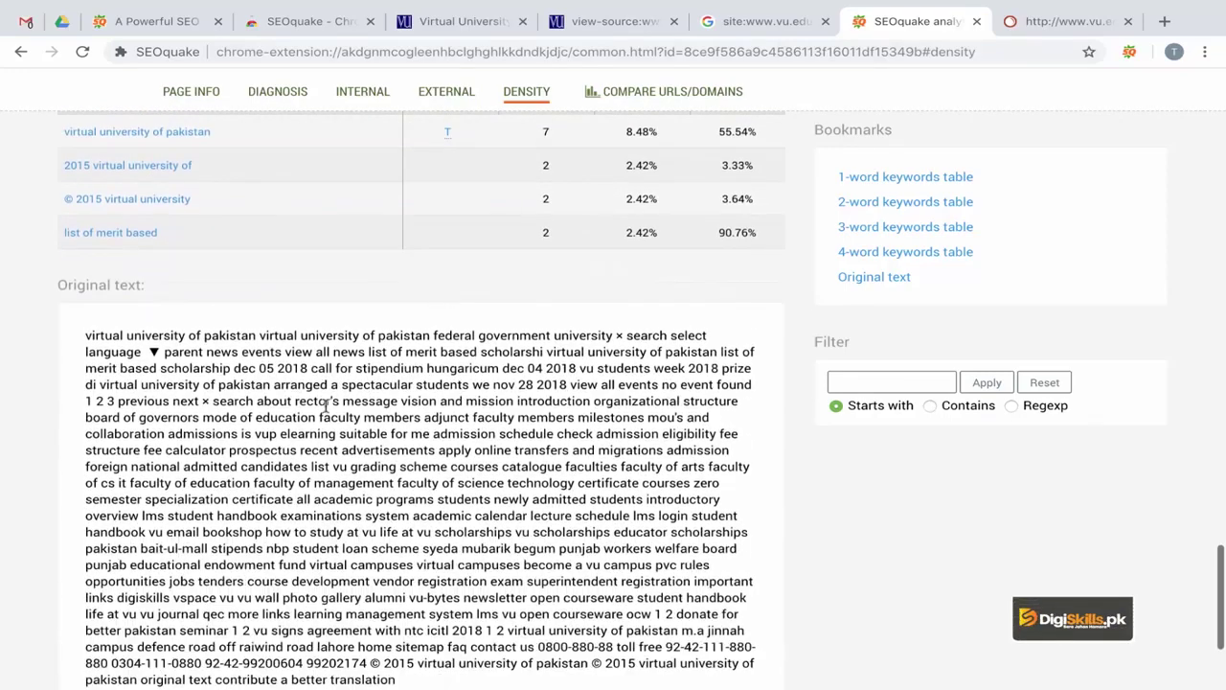
# Step: Highlight the original text block to examine it, clear the selection, and return to the start of the keyword density report
pyautogui.moveTo(86, 249); pyautogui.dragTo(428, 597)
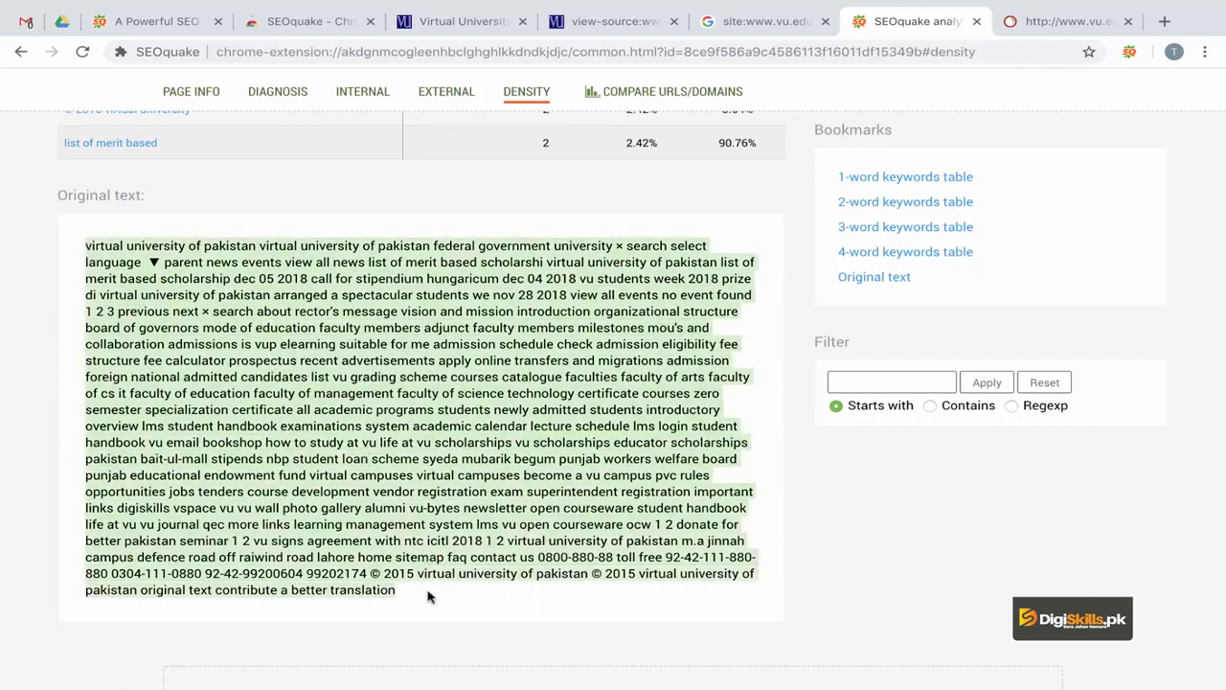
pyautogui.click(430, 594)
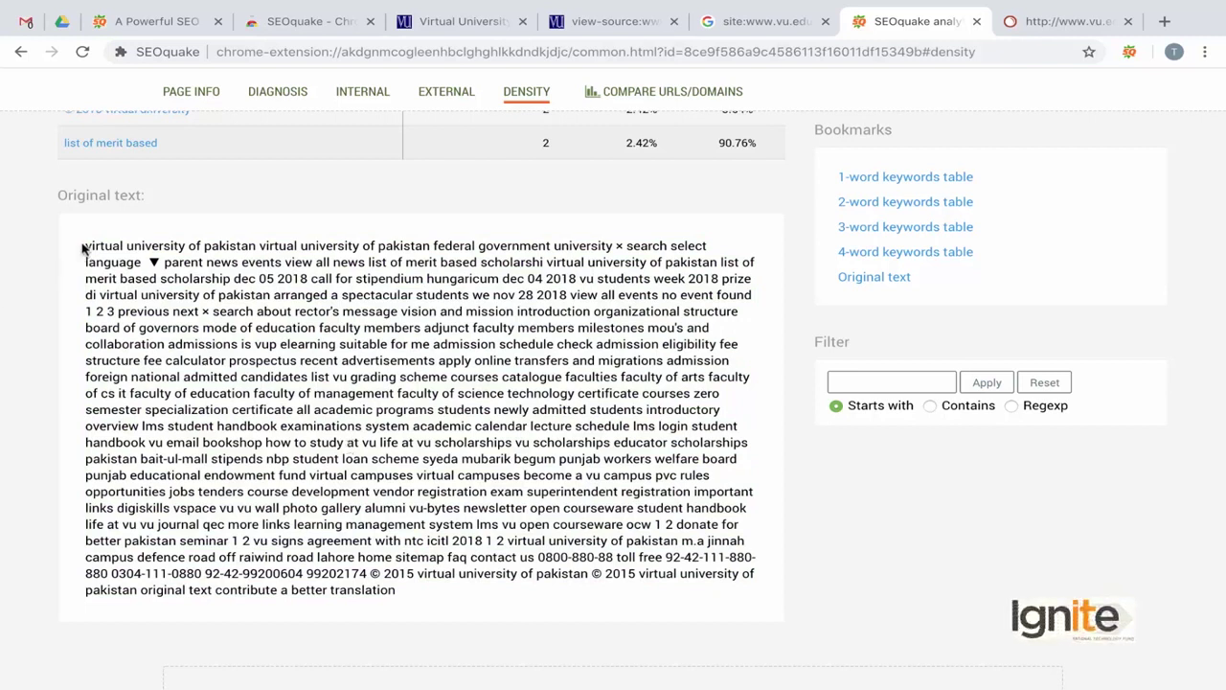
pyautogui.moveTo(83, 249); pyautogui.dragTo(332, 394)
pyautogui.click(461, 393)
pyautogui.scroll(20, 461, 397)
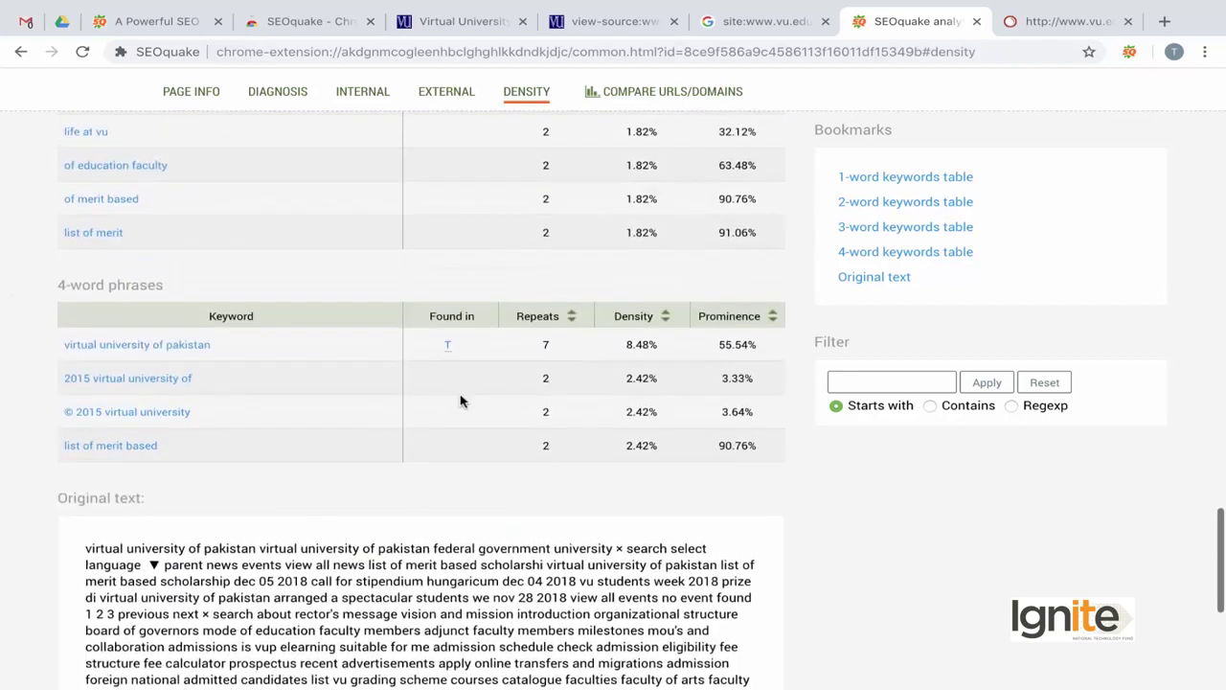
pyautogui.scroll(3, 469, 398)
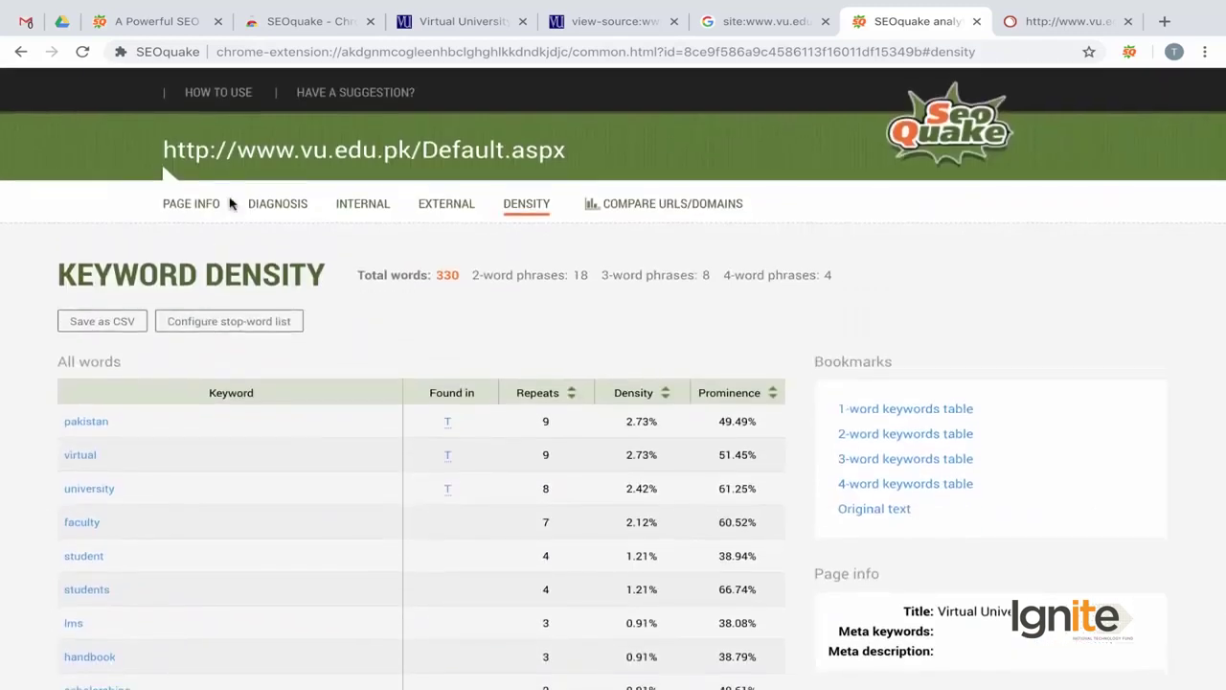
# Step: Open the Compare URLs/domains page for this URL, glance at the SEMrush backlinks page, and return to the SEOquake analysis
pyautogui.click(706, 204)
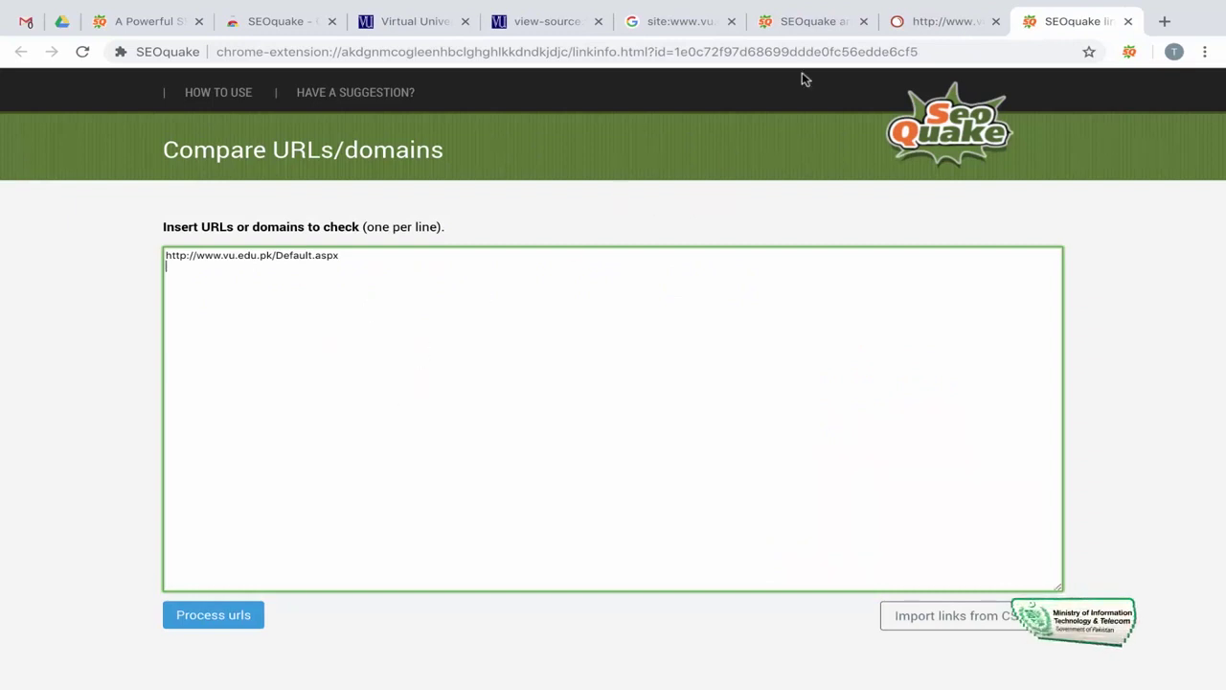
pyautogui.click(934, 24)
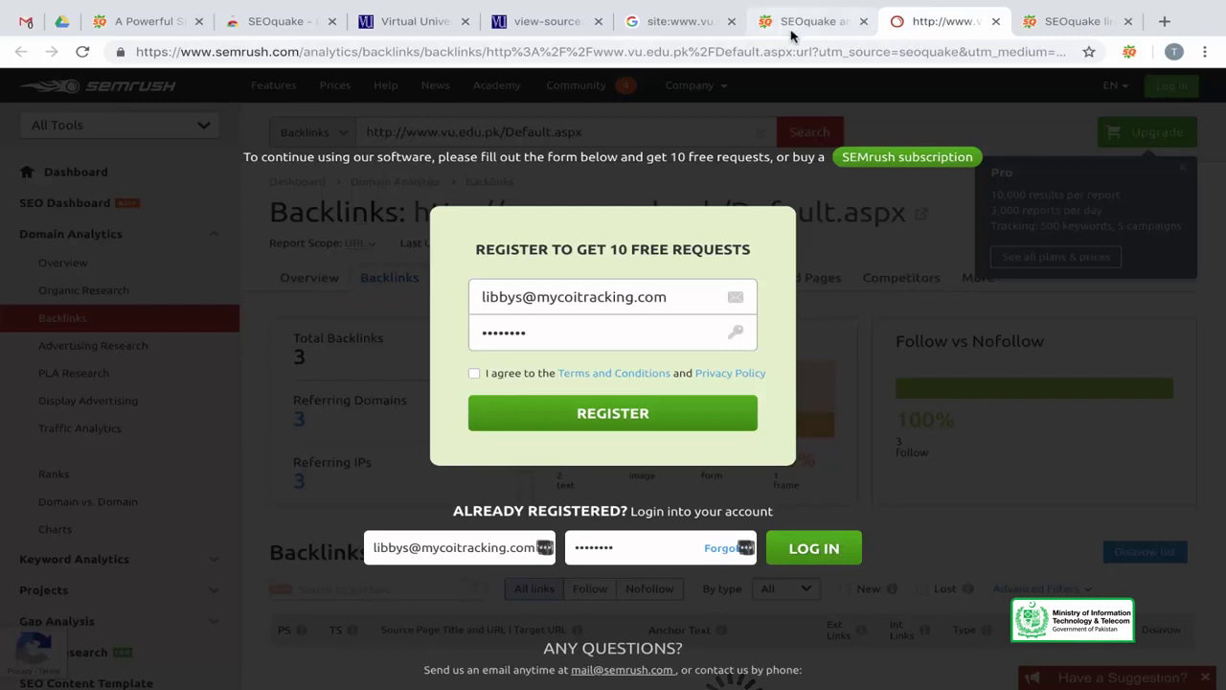
pyautogui.click(785, 35)
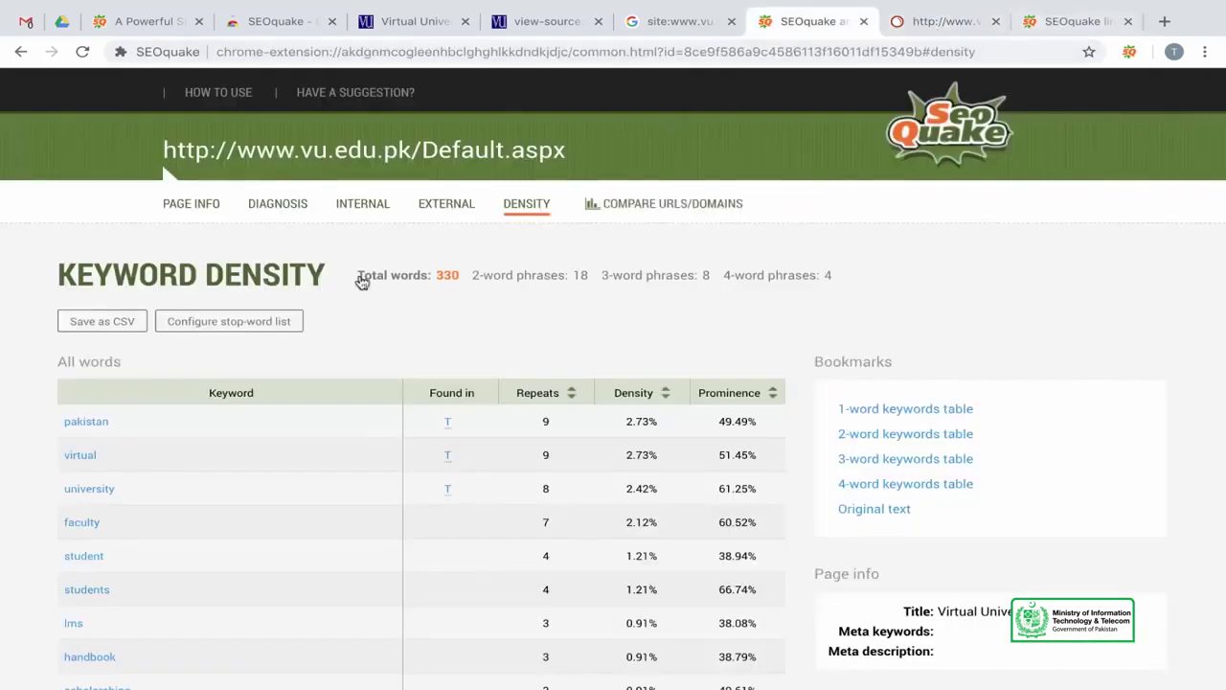
# Step: Glance over the single-word keyword density table and reopen the page info report
pyautogui.scroll(-6, 242, 497)
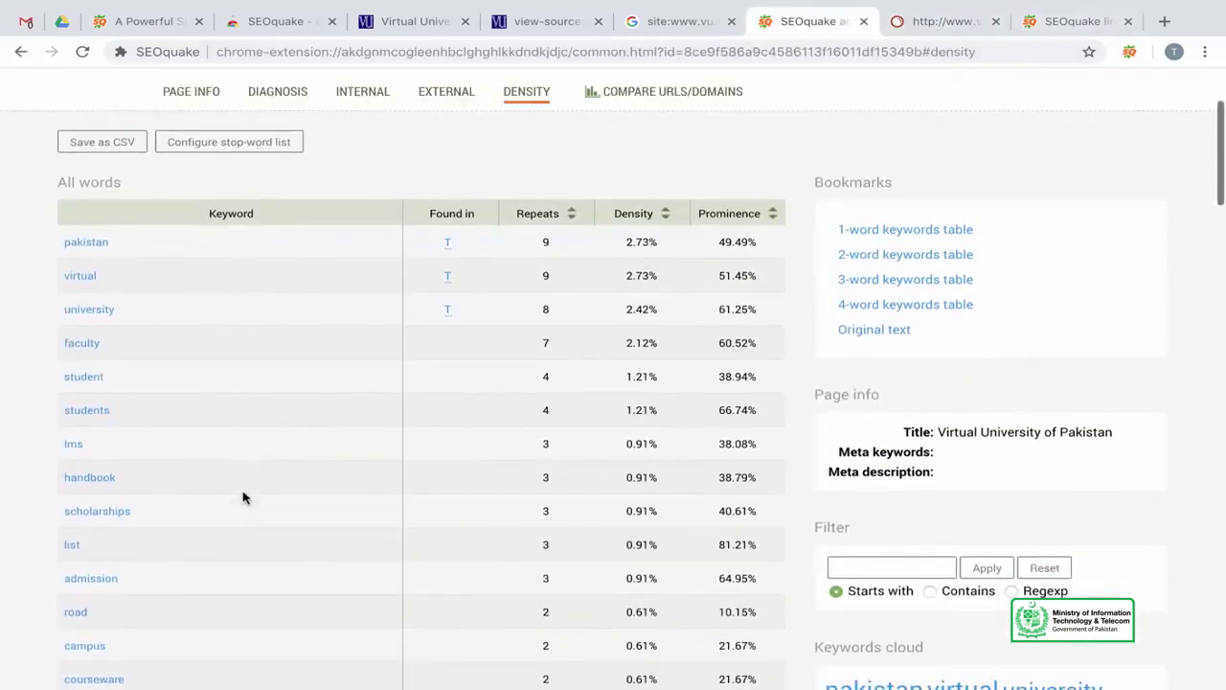
pyautogui.scroll(6, 242, 497)
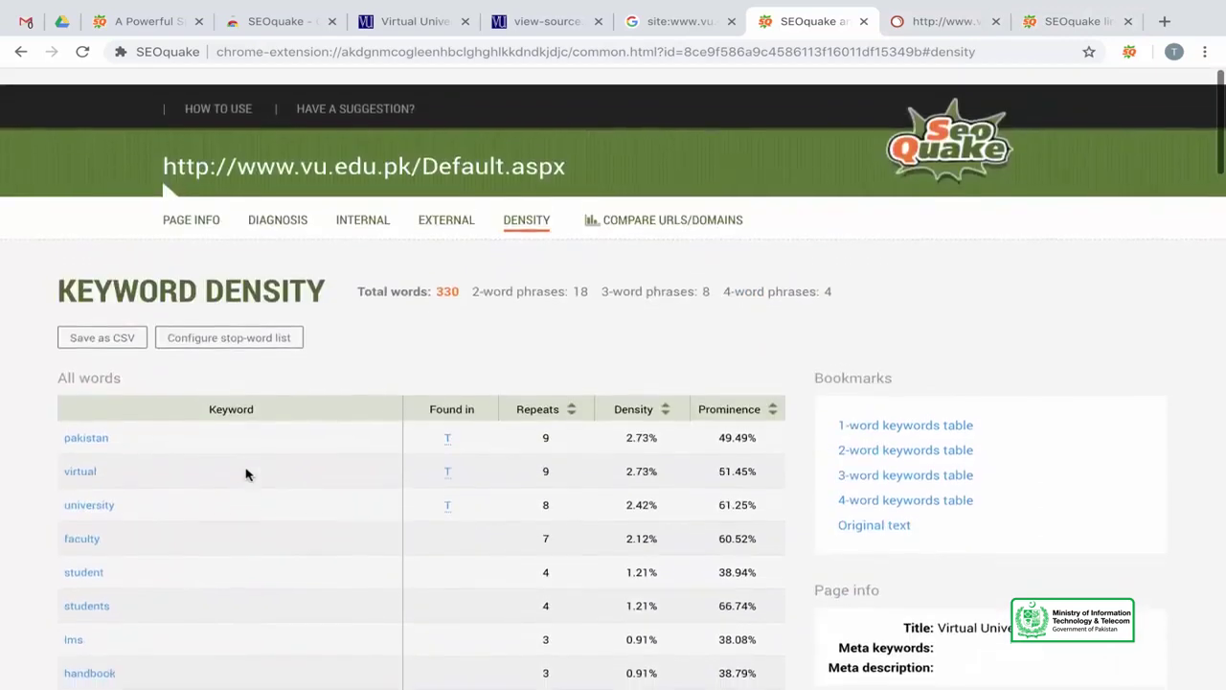
pyautogui.click(194, 206)
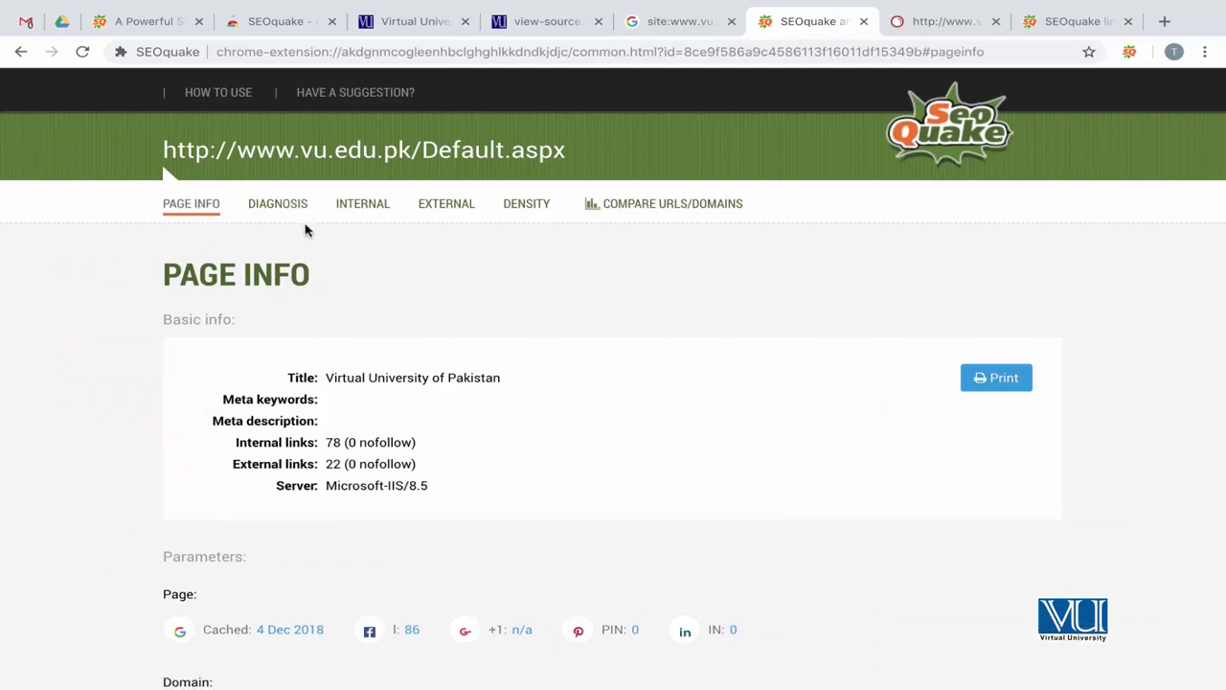
pyautogui.scroll(-1, 403, 287)
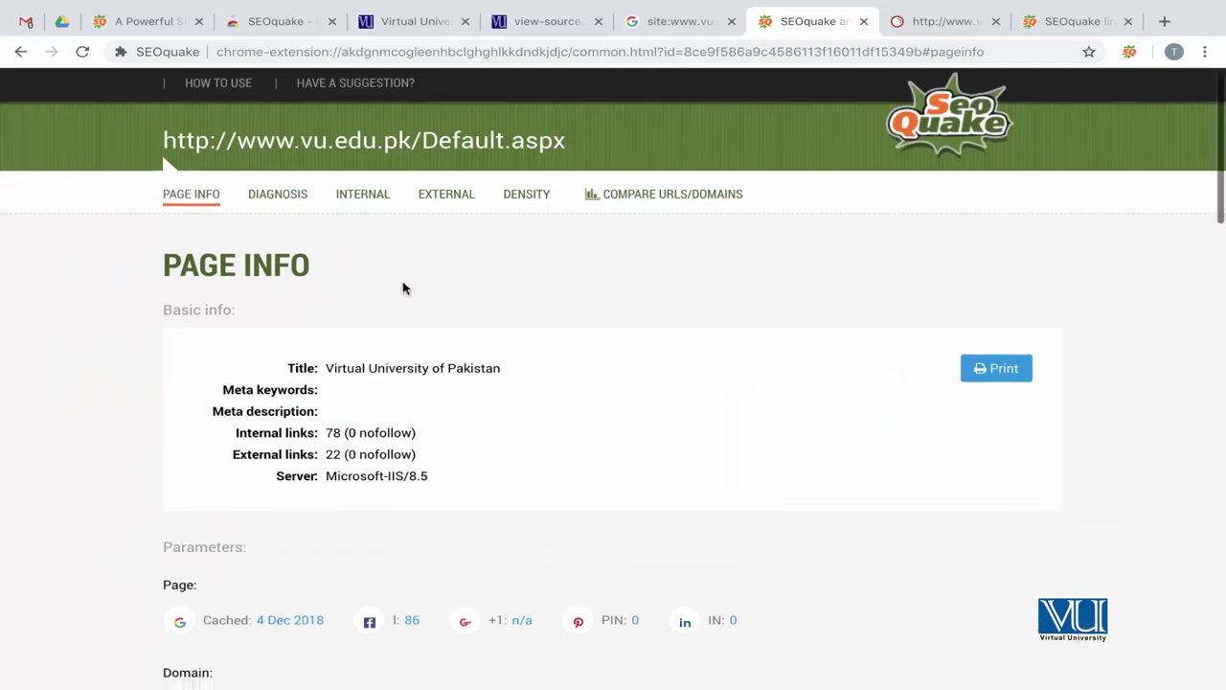